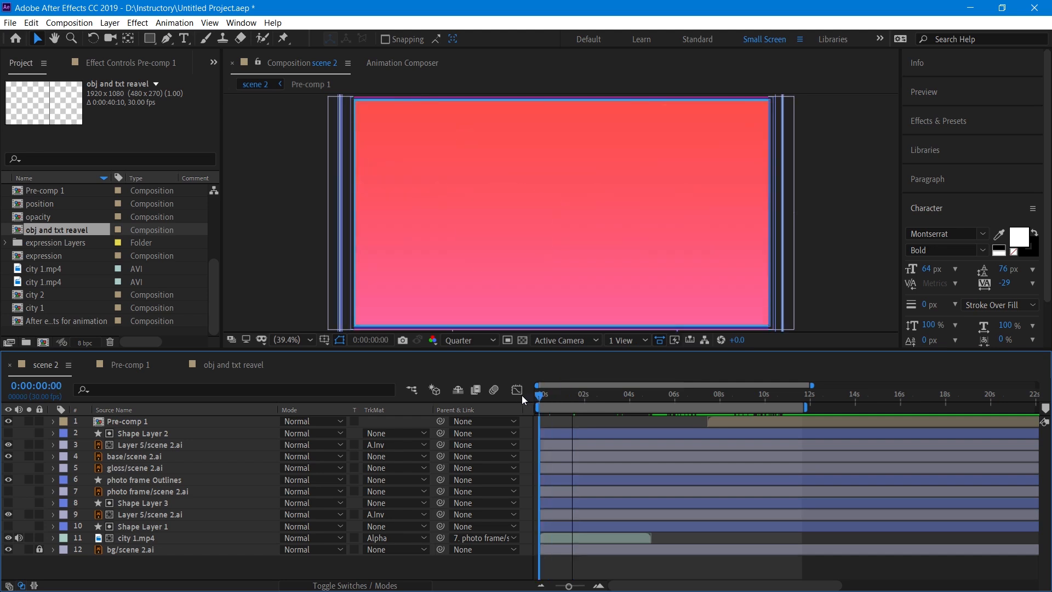
- Play and scrub through the scene 2 animation, examining how the city picture, shelf with plants and window appear up to 0:00:08:22
key("space")
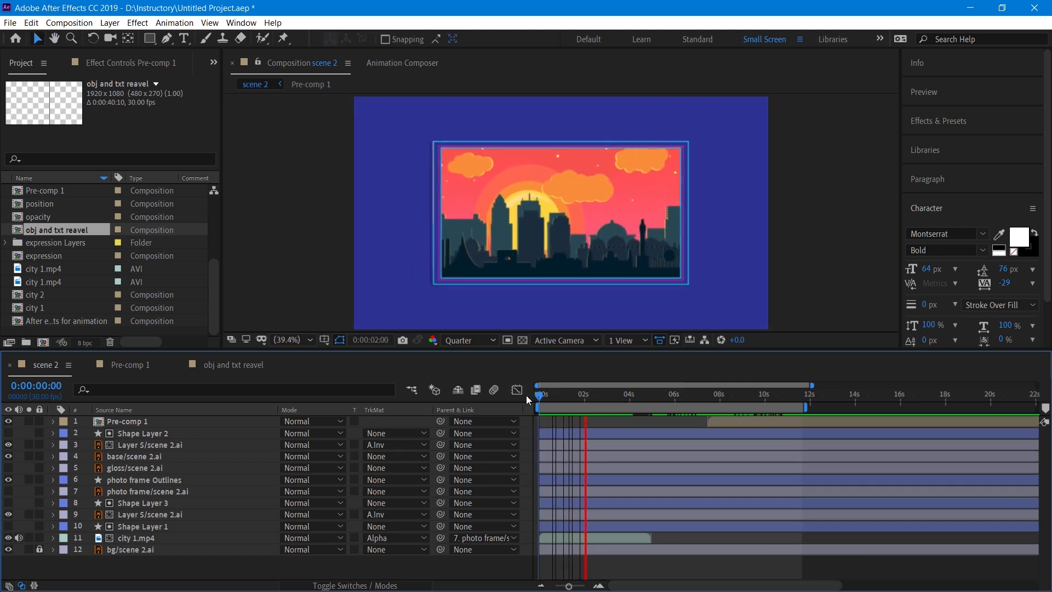
key("space")
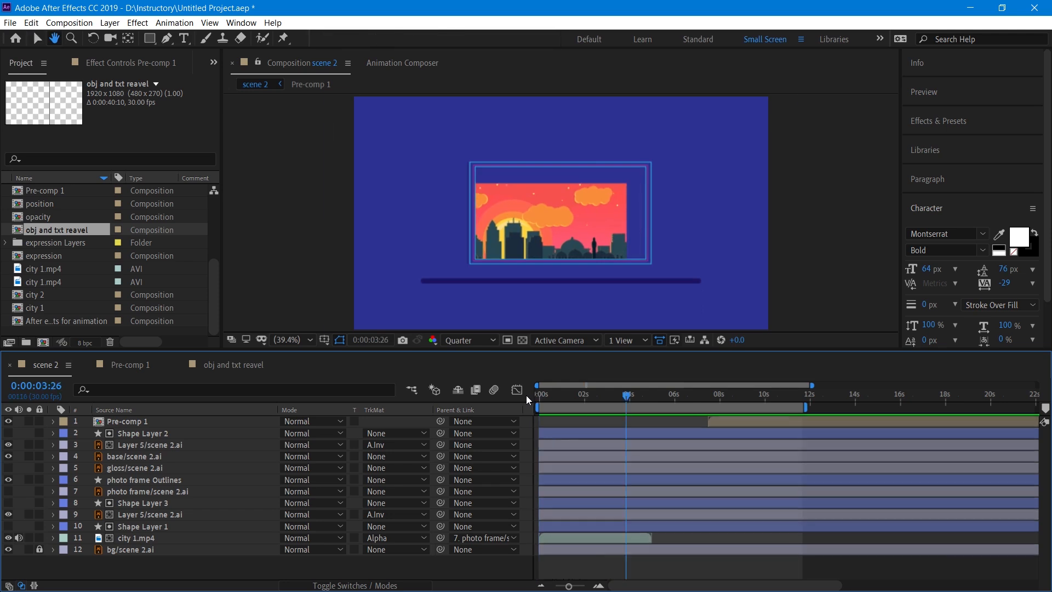
left_click(606, 394)
mouse_move(604, 394)
left_mouse_down()
mouse_move(525, 394)
mouse_move(609, 393)
left_mouse_up()
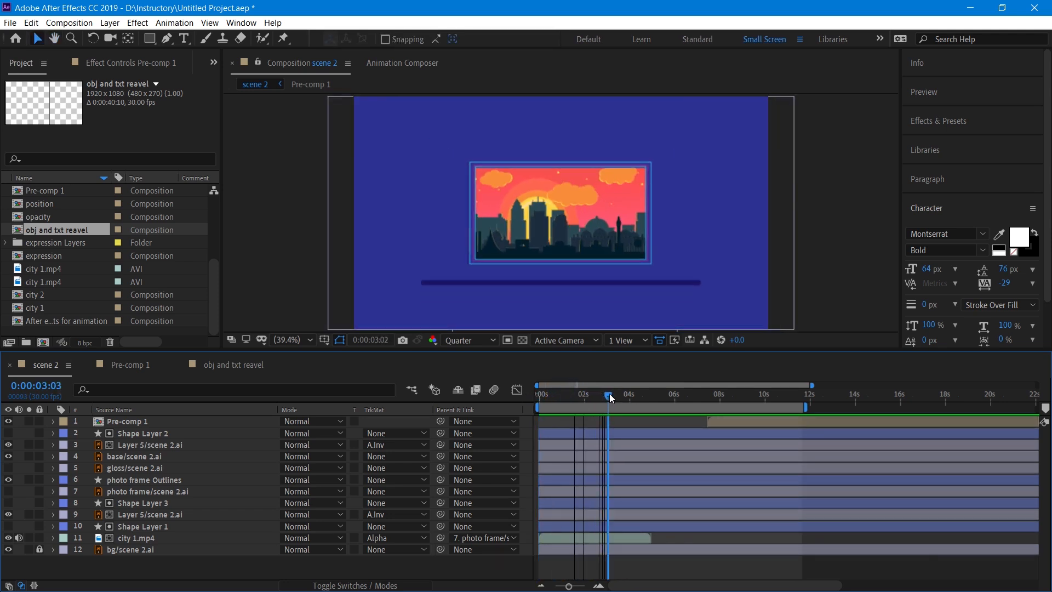
key("space")
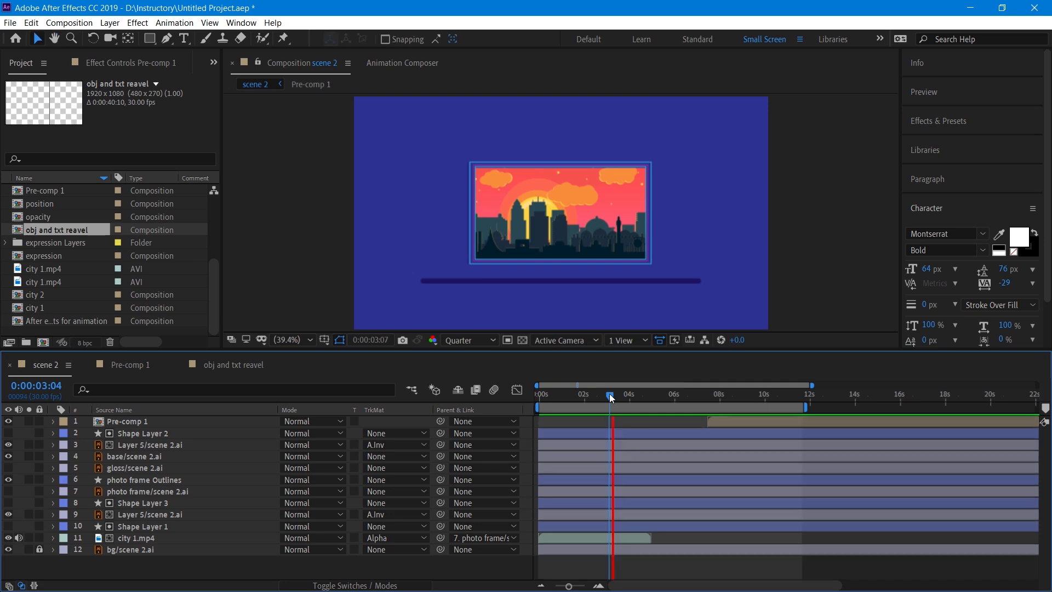
key("space")
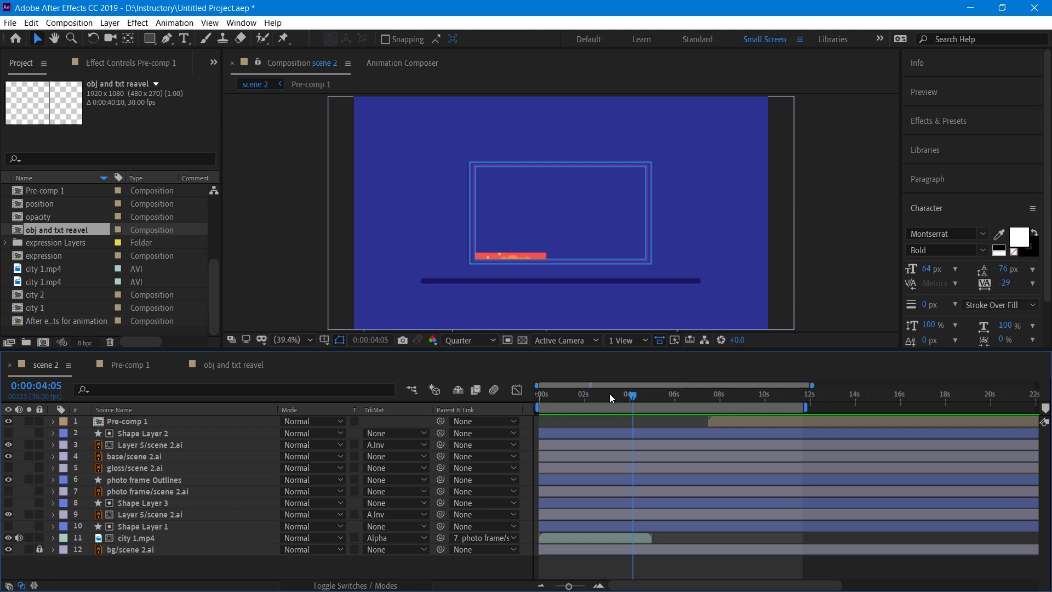
left_click_drag(632, 393, 607, 393)
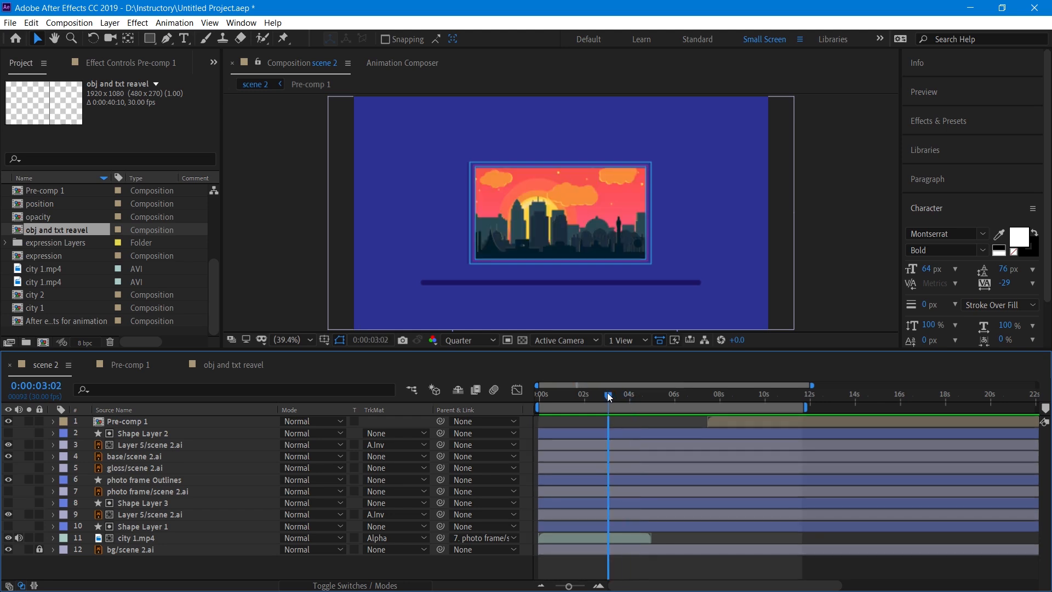
key("space")
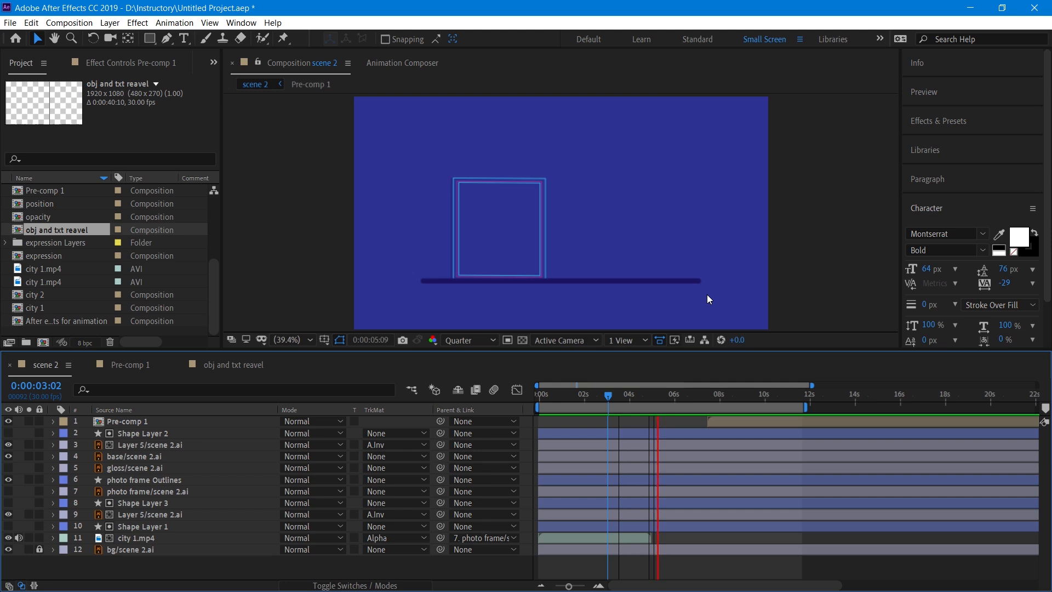
key("space")
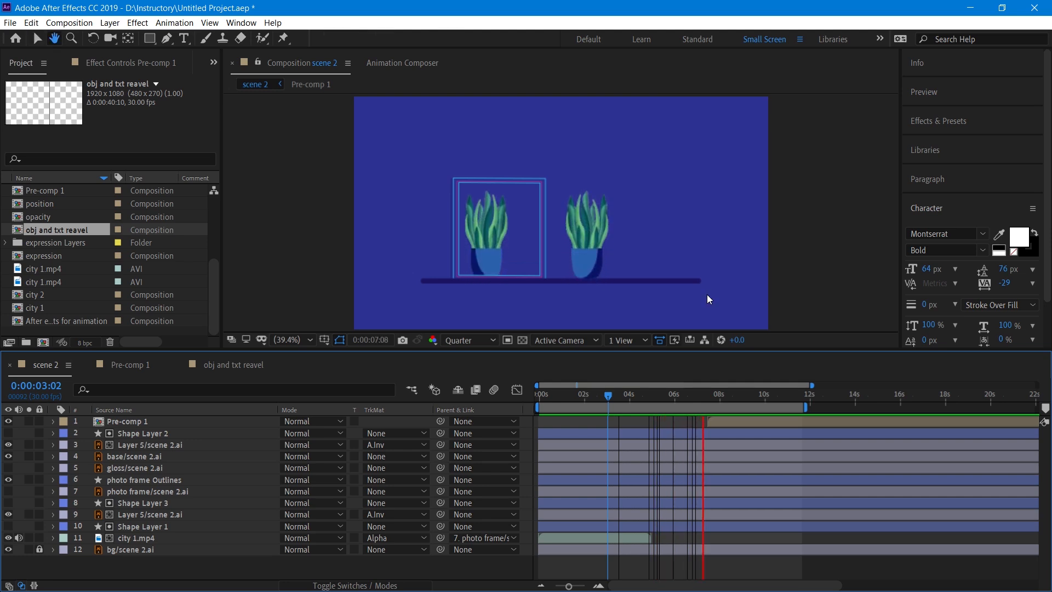
key("space")
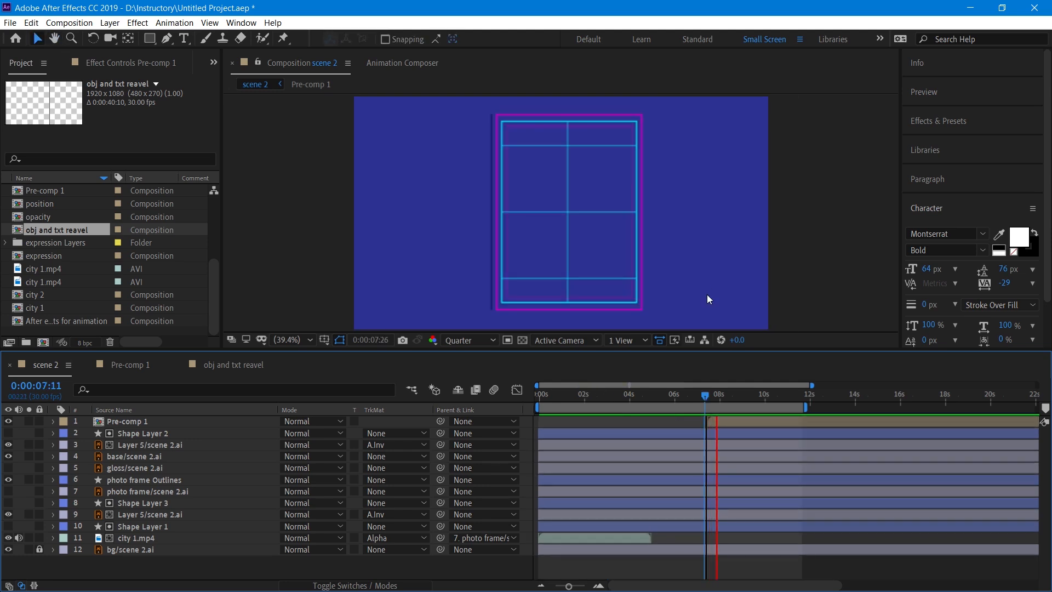
key("space")
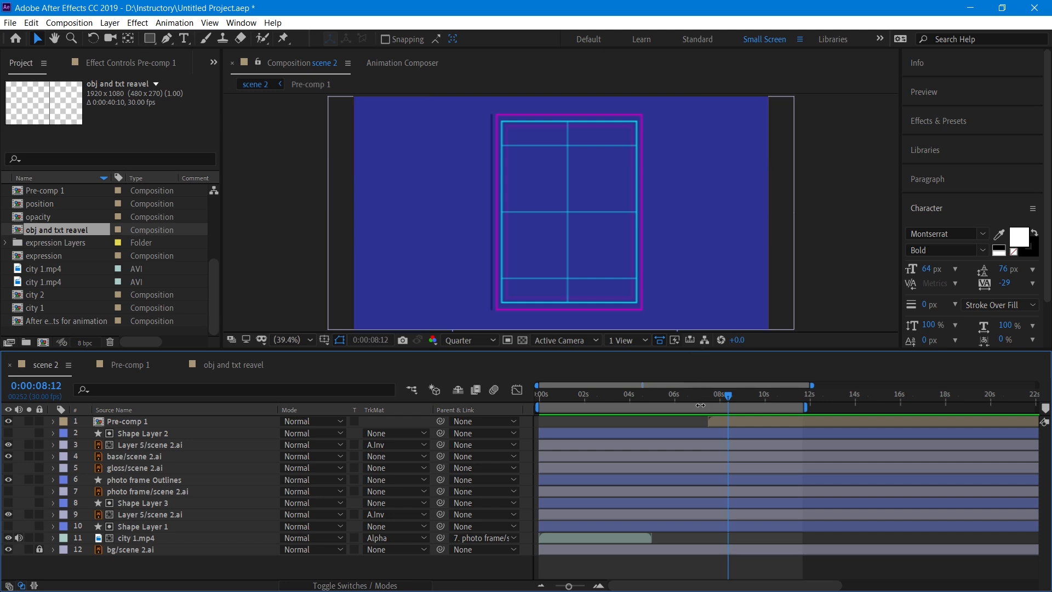
left_click_drag(678, 402, 739, 397)
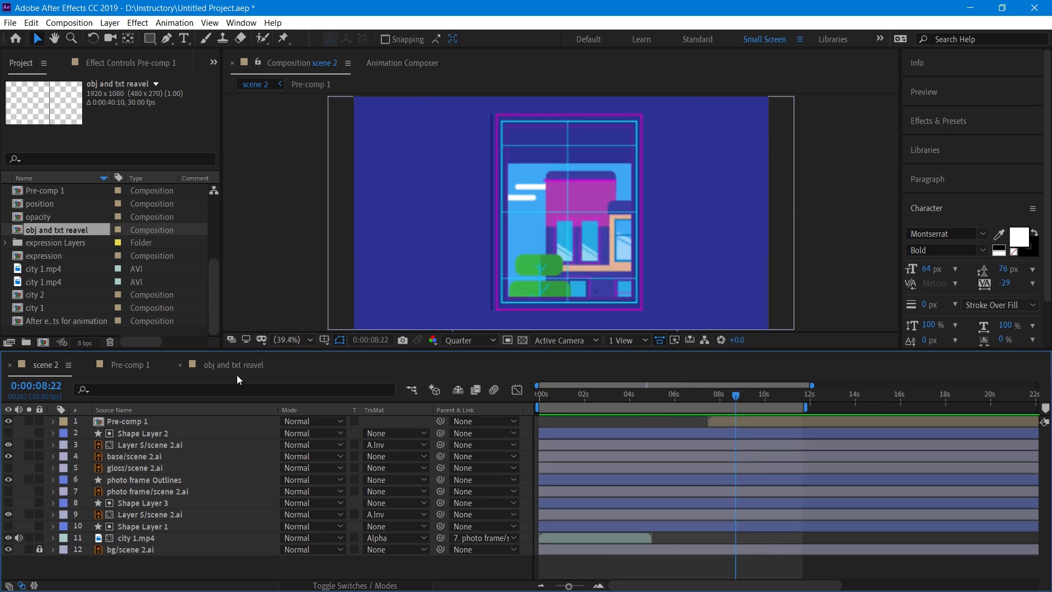
- Review the window animation in Pre-comp 1 and the reveal example at the start of the obj and txt reavel composition
left_click(138, 367)
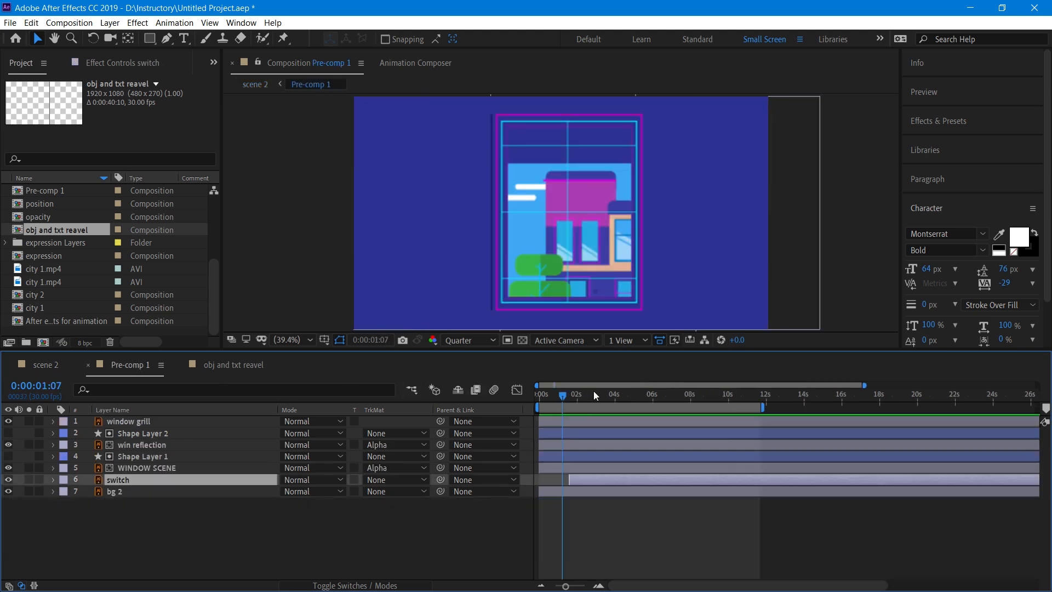
left_click_drag(595, 397, 621, 397)
left_click(225, 366)
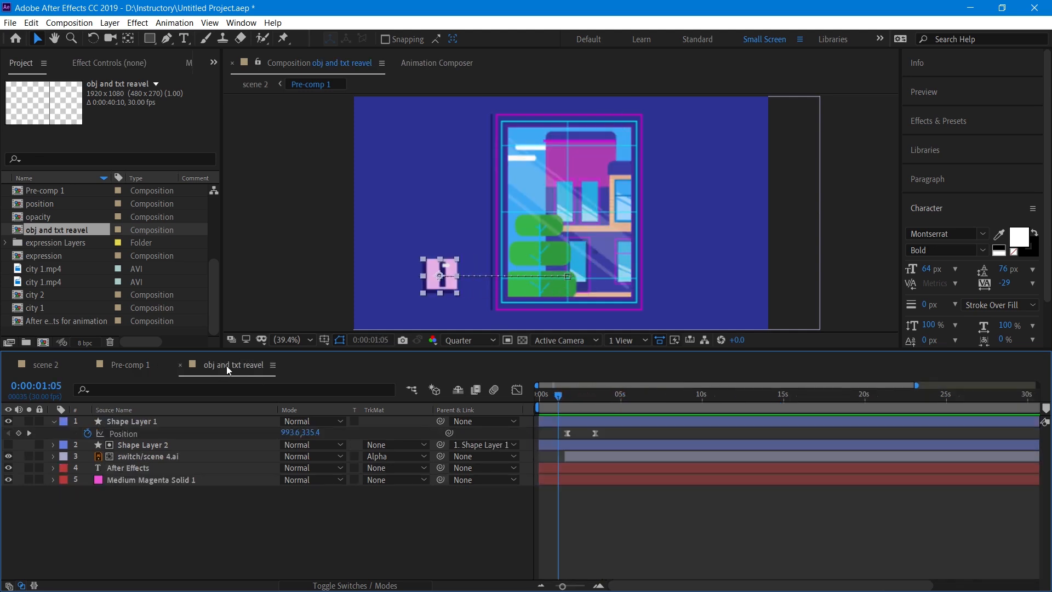
left_click_drag(559, 386, 477, 392)
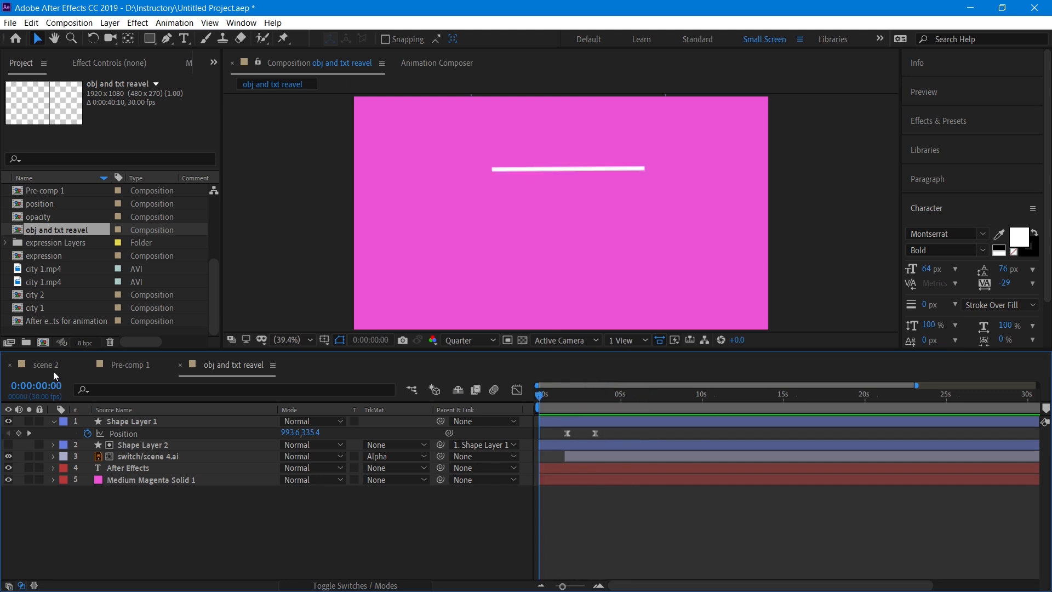
- In scene 2, shift Pre-comp 1 to start at about 10 seconds and set the current time to 0:00:08:07
left_click(49, 371)
left_click_drag(709, 396, 696, 397)
left_click(869, 418)
left_click_drag(870, 418, 931, 418)
left_click_drag(688, 399, 724, 398)
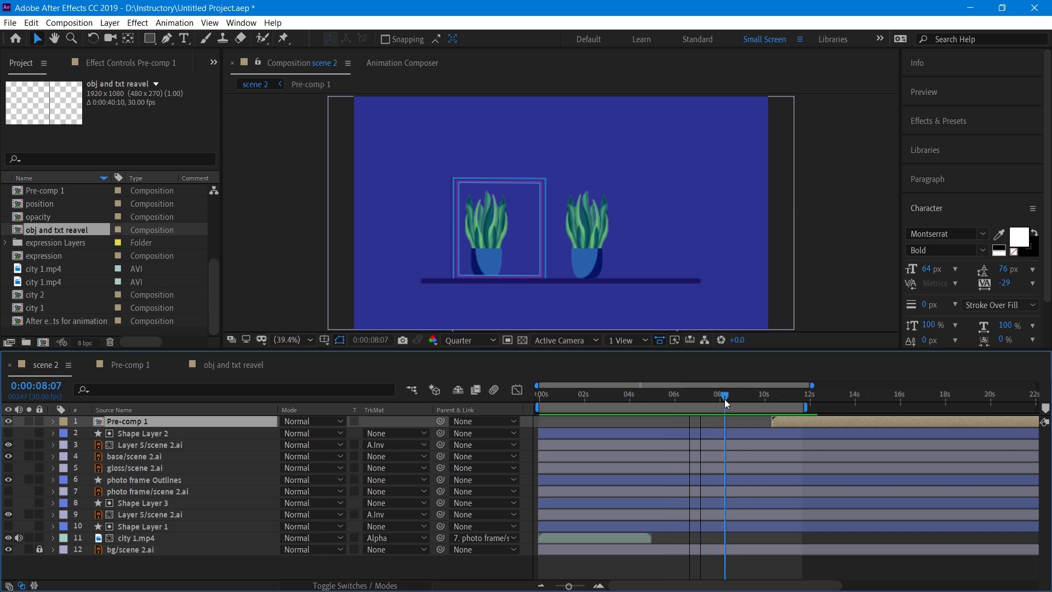
- Add a new shape layer directly above the base/scene 2.ai shelf layer
left_click(599, 280)
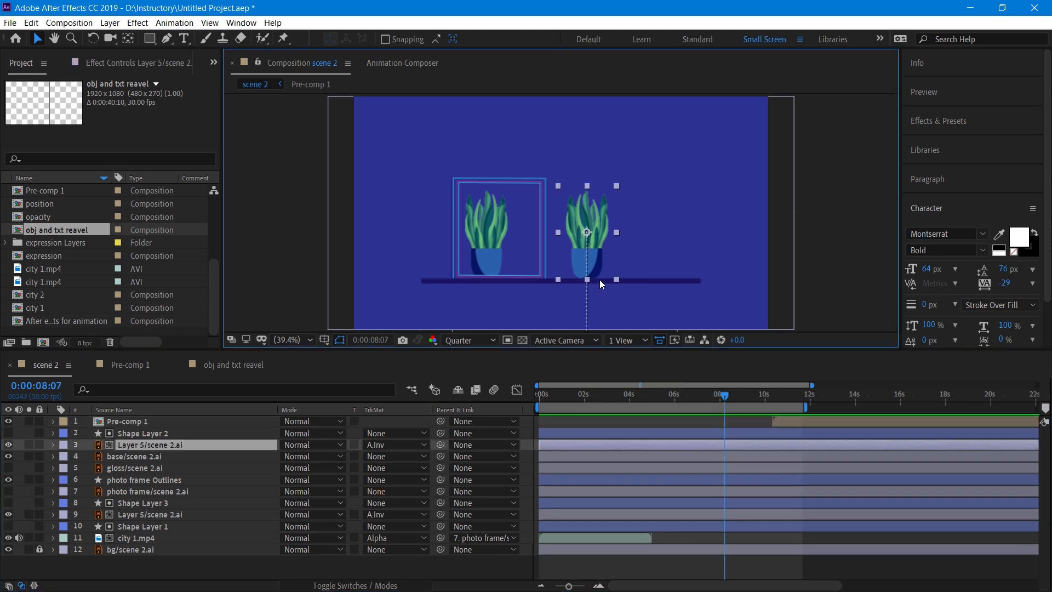
left_click(148, 456)
key("ctrl+Up")
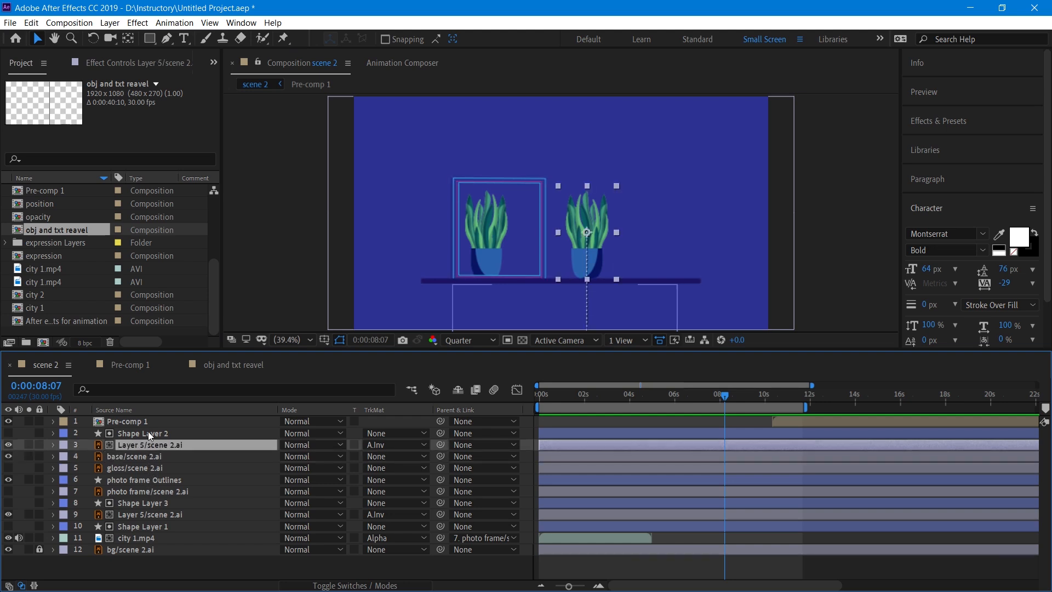
left_click(149, 460)
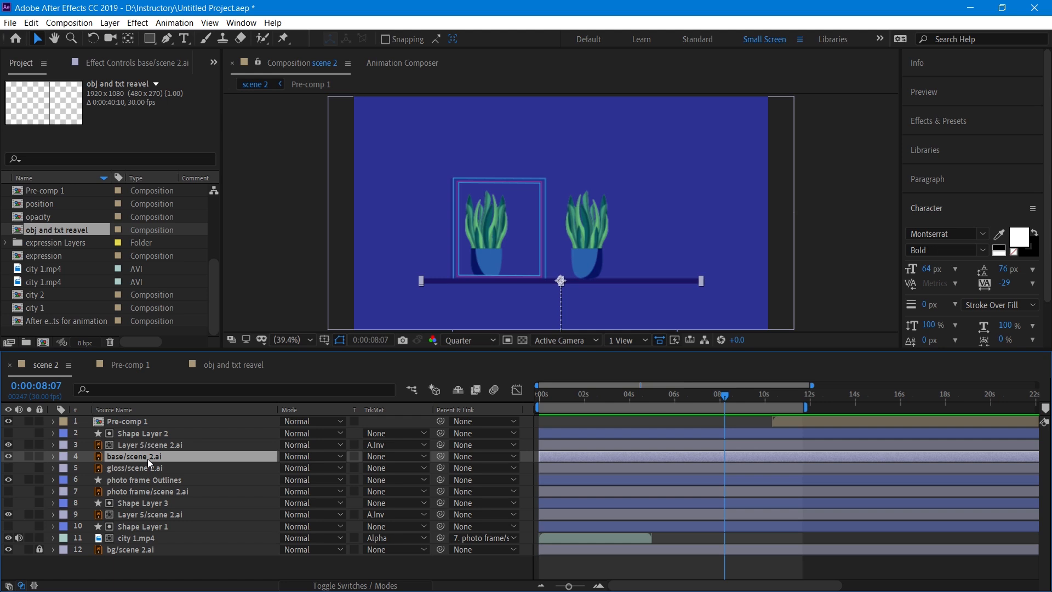
right_click(251, 570)
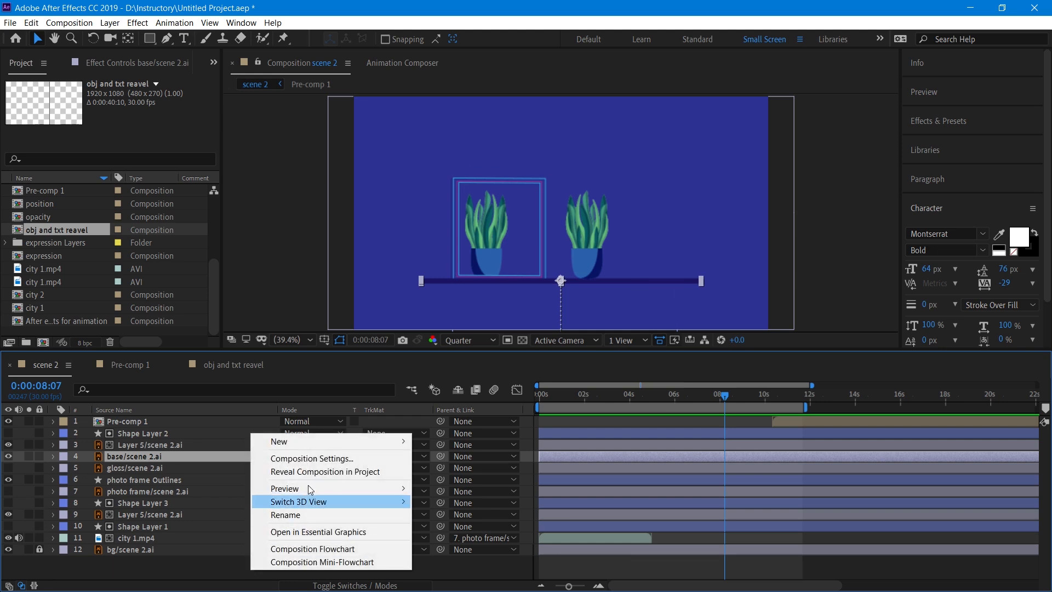
mouse_move(308, 442)
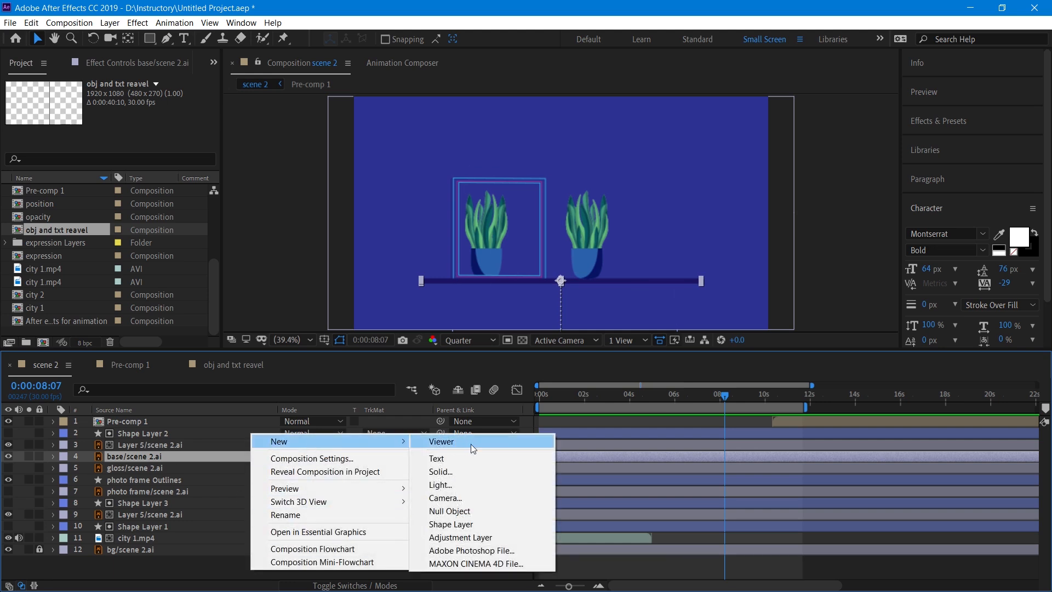
left_click(472, 524)
- Draw a black rectangle on Shape Layer 4 from the composition's upper edge down to the shelf, slightly wider than the shelf
key("q")
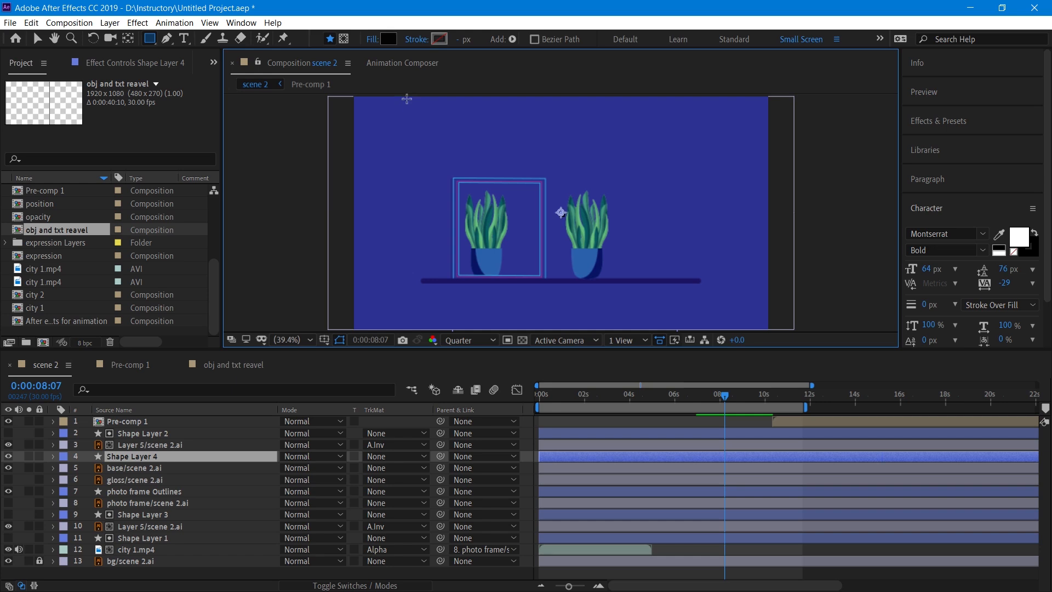
mouse_move(406, 97)
left_mouse_down()
mouse_move(460, 281)
mouse_move(718, 281)
left_mouse_up()
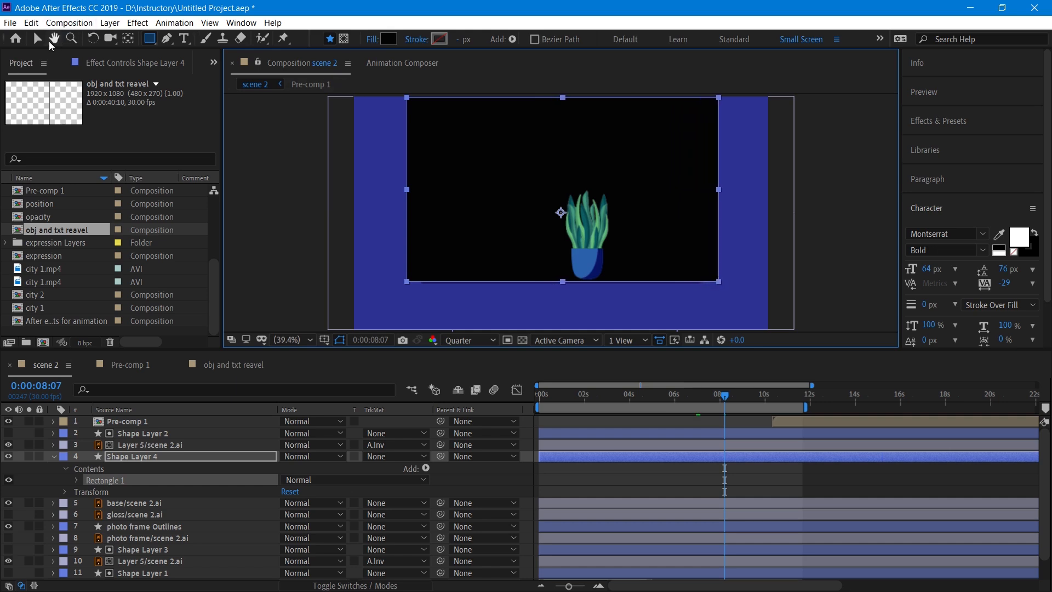
left_click(38, 38)
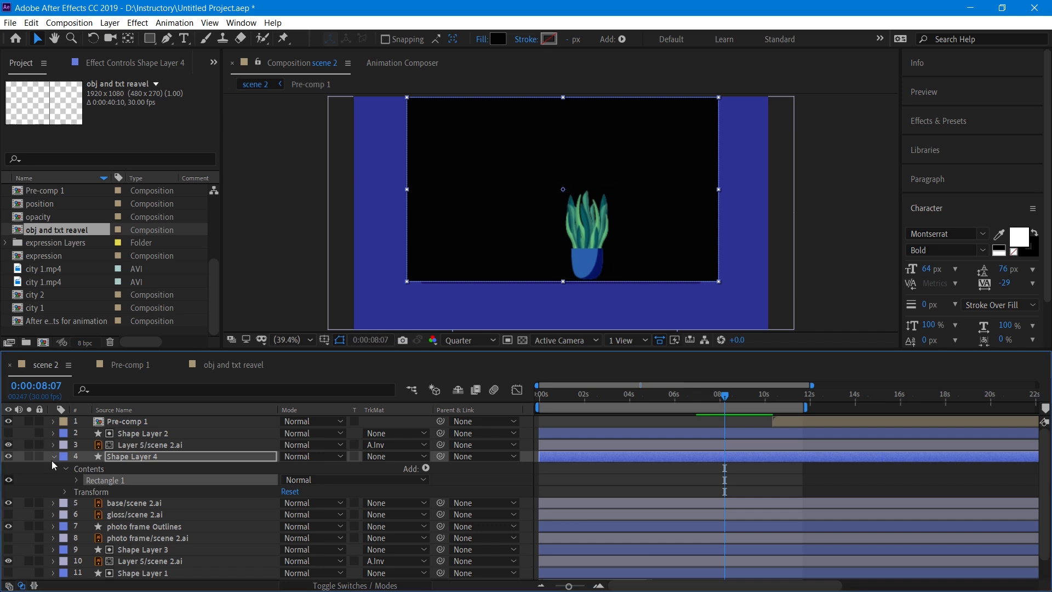
left_click(52, 457)
left_click(189, 460)
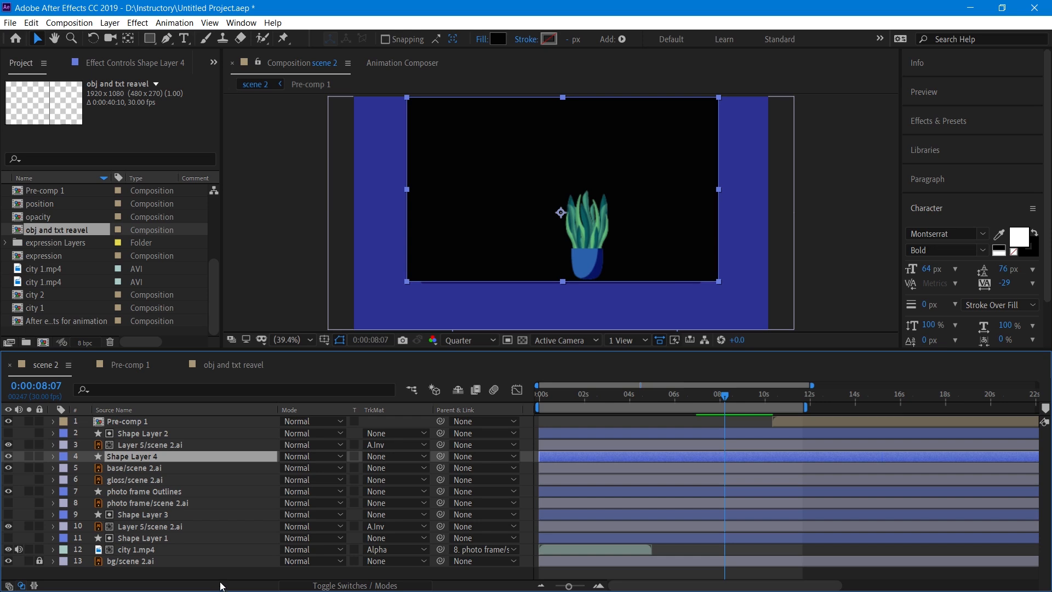
left_click(219, 578)
- Reorder the layers so Pre-comp 1 sits directly below Shape Layer 4 and base/scene 2.ai directly above it
left_click(169, 455)
left_click_drag(170, 423, 169, 460)
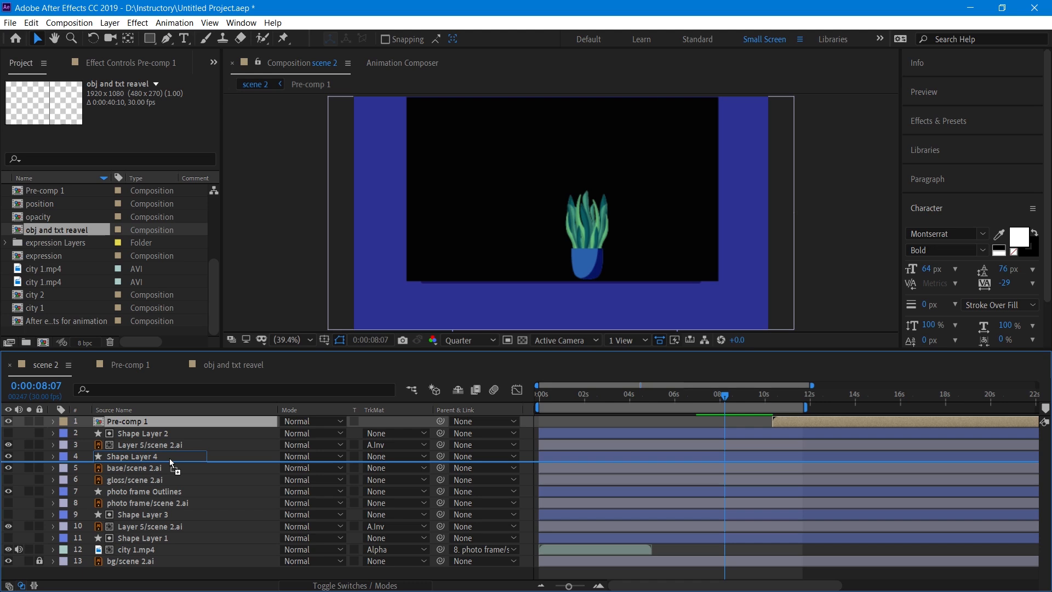
mouse_move(169, 458)
left_mouse_down()
mouse_move(169, 468)
mouse_move(169, 441)
left_mouse_up()
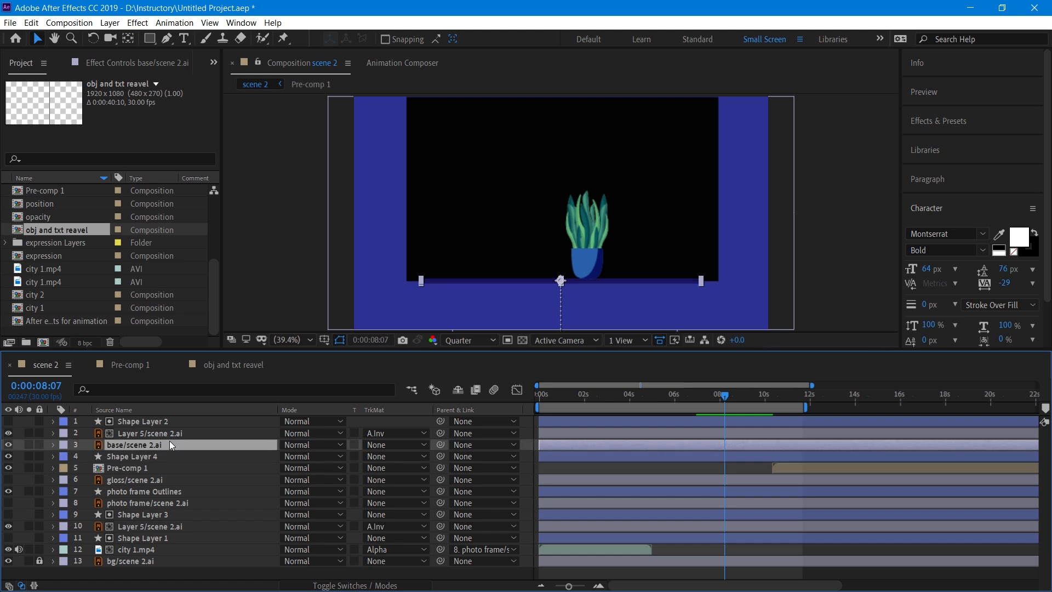
- Examine the track matte options offered for Pre-comp 1
left_click(169, 469)
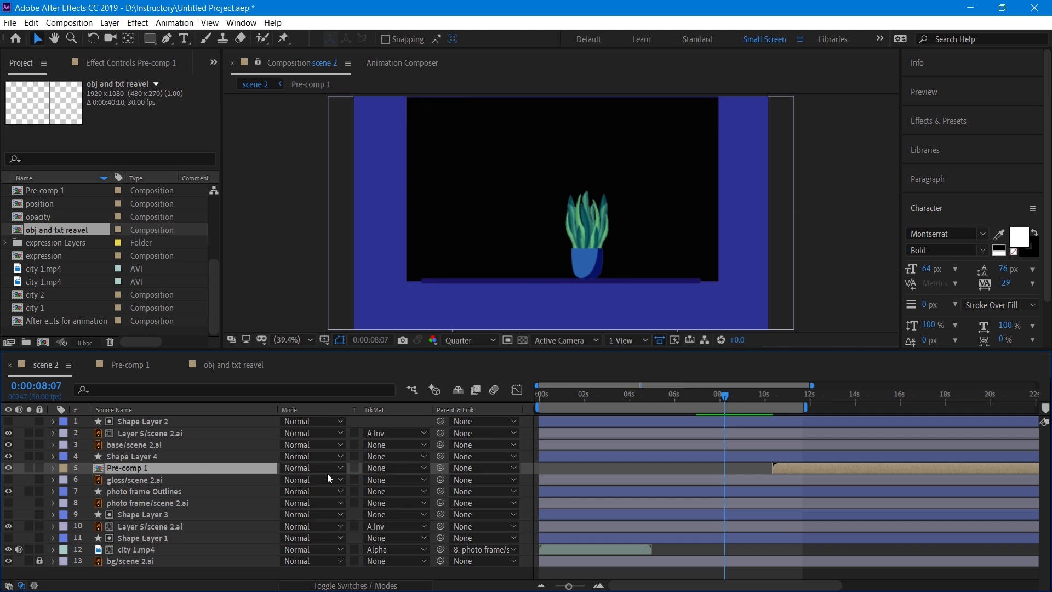
left_click(404, 469)
left_click(404, 469)
left_click(404, 468)
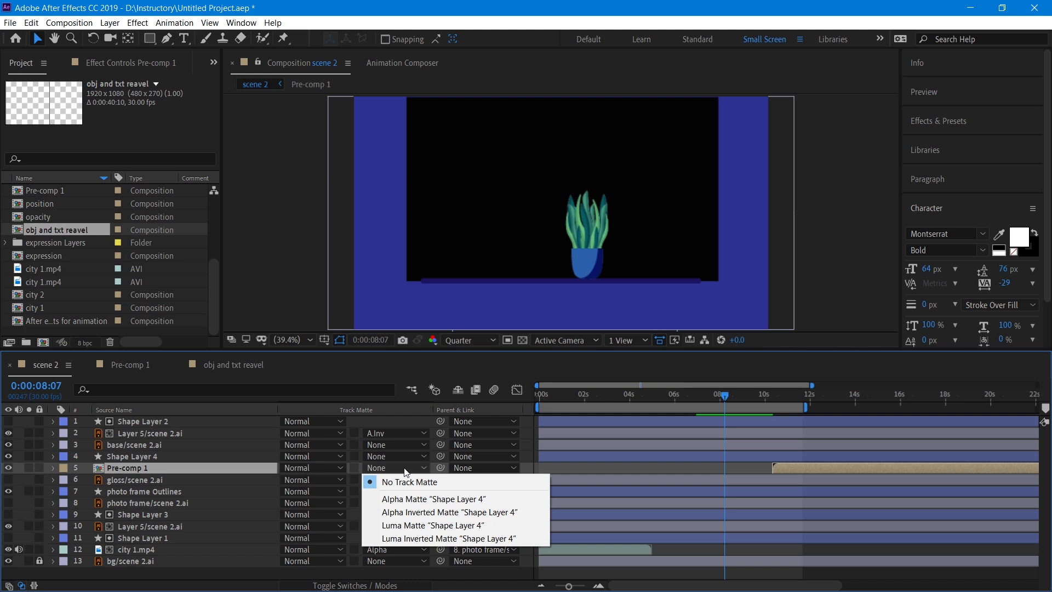
left_click(318, 574)
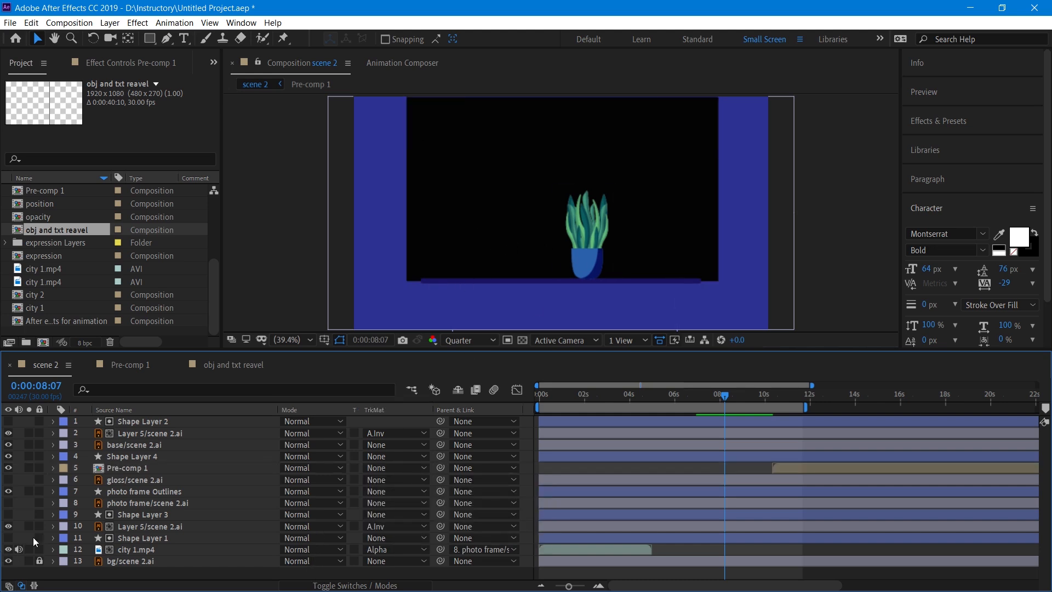
- Move the visible Shape Layer 4 rectangle straight down until its upper edge lines up with the shelf
left_click(8, 457)
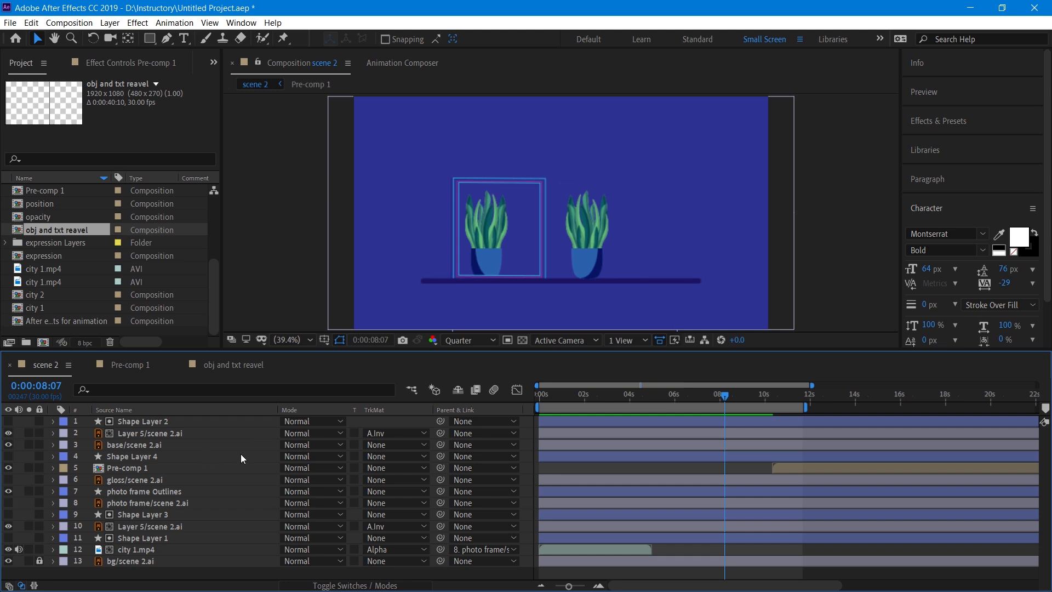
left_click(162, 456)
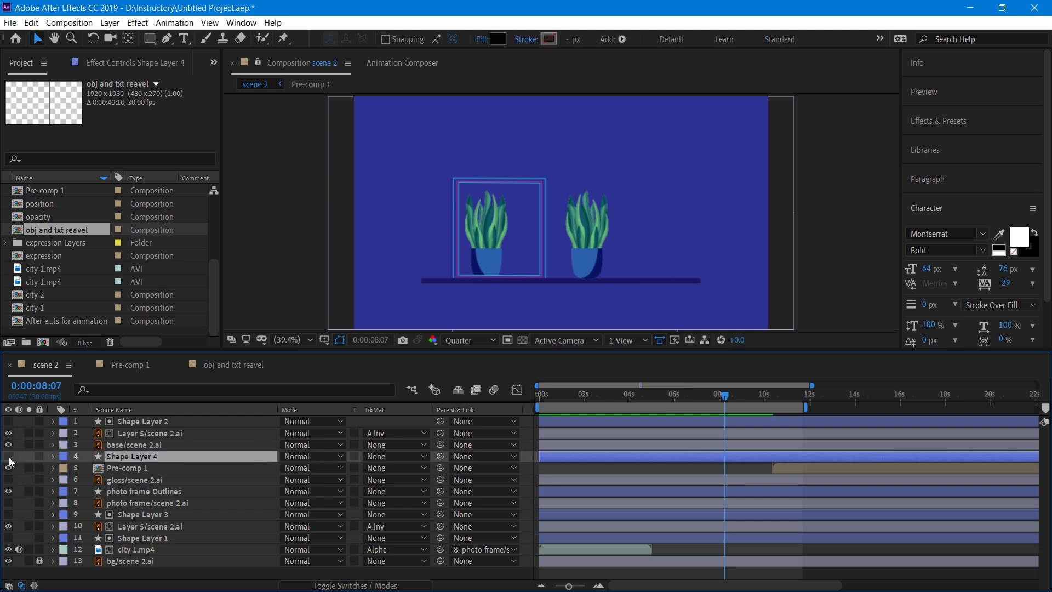
left_click(9, 457)
left_click_drag(677, 215, 676, 343)
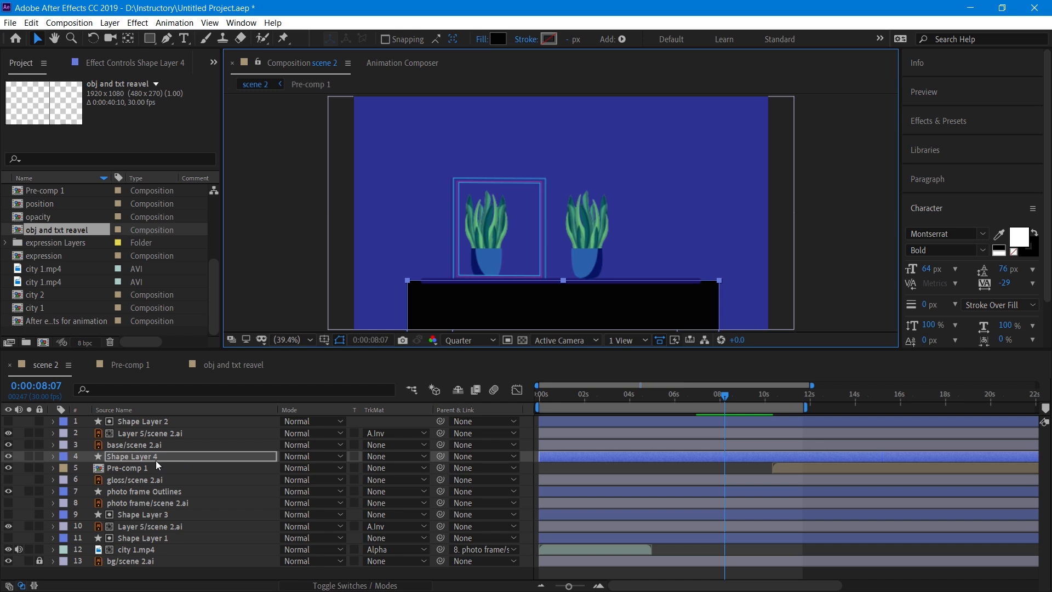
- Parent Shape Layer 4 to the base/scene 2.ai layer and select the upper Layer 5/scene 2.ai plant layer
left_click(164, 445)
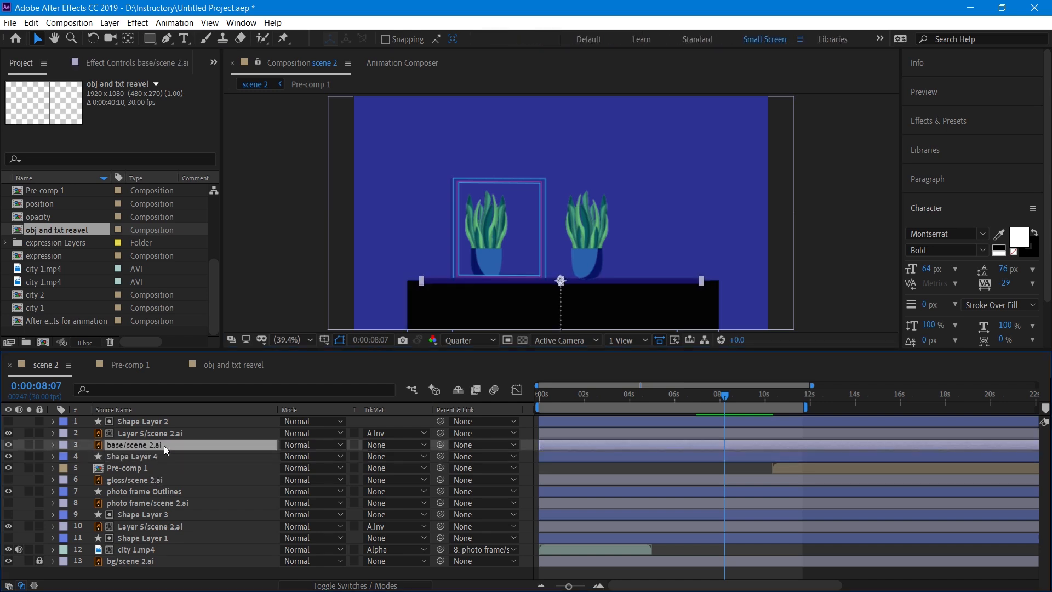
left_click(165, 457)
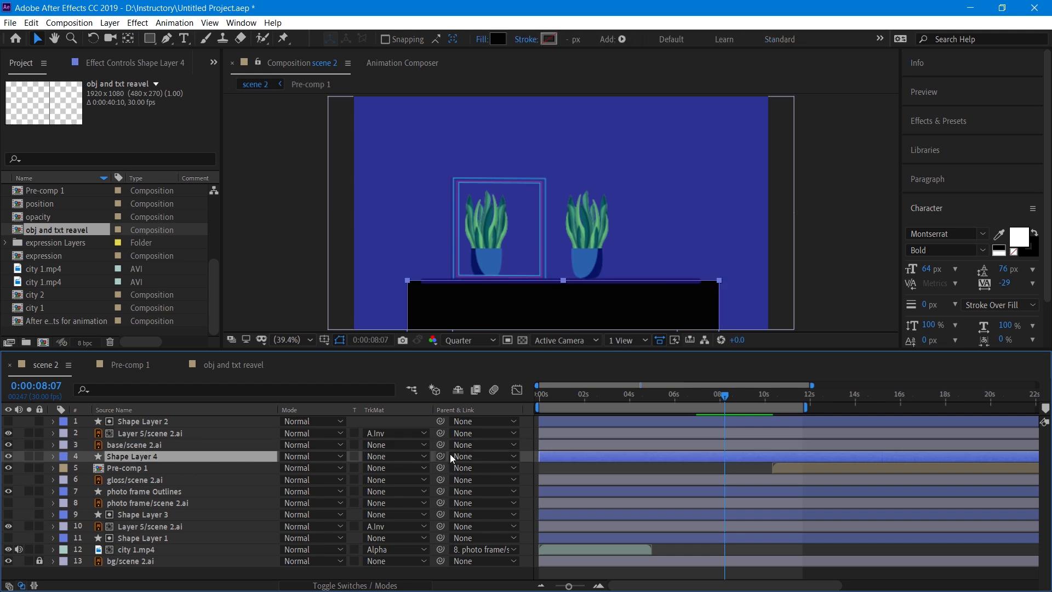
left_click_drag(438, 454, 162, 444)
left_click(151, 433)
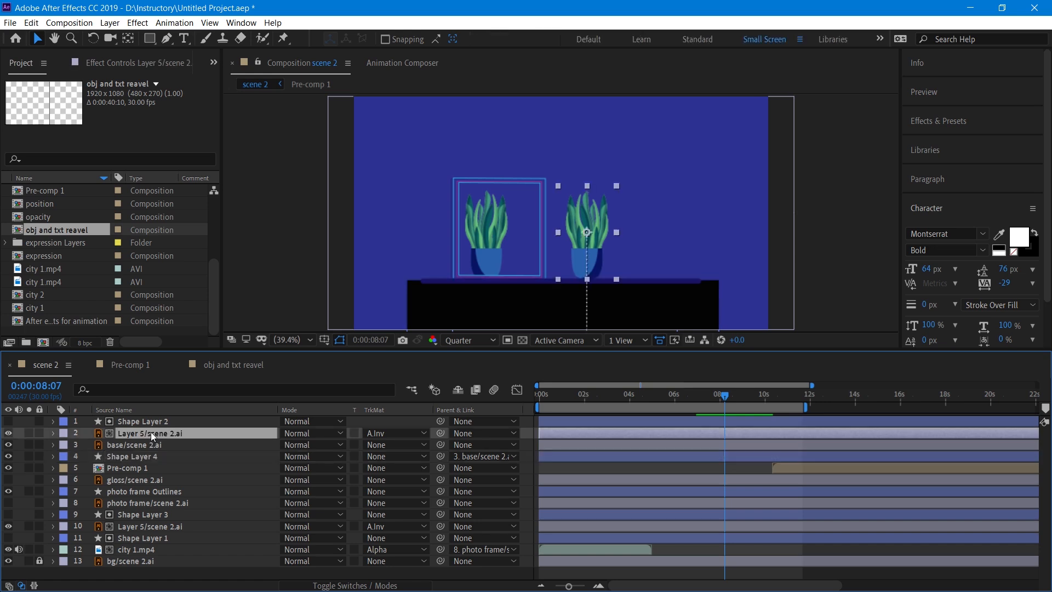
- Reorder the layers so Shape Layer 4 sits directly below Pre-comp 1
left_click(150, 458)
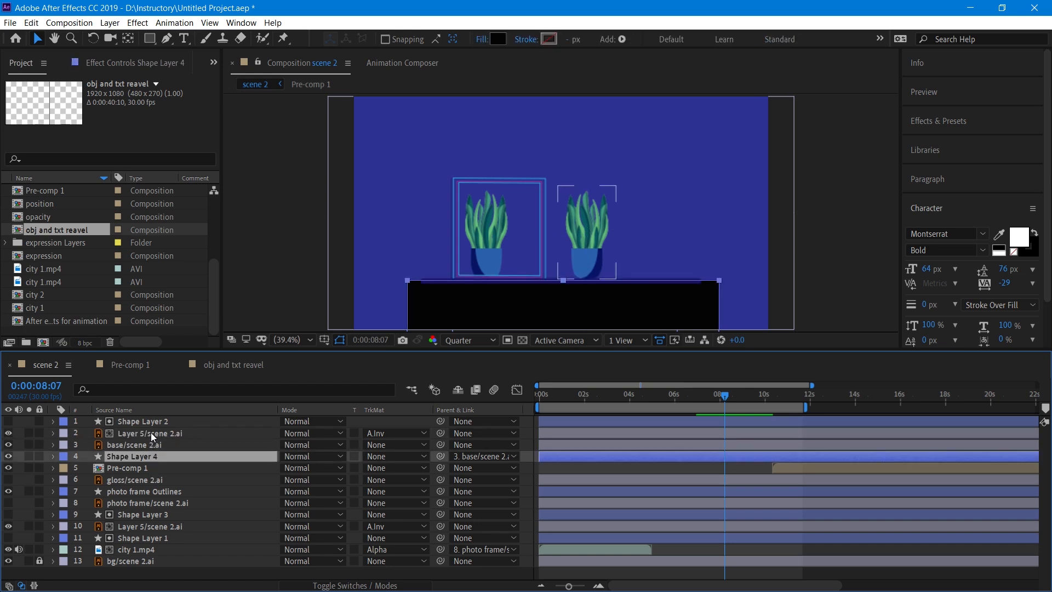
left_click_drag(150, 458, 150, 429)
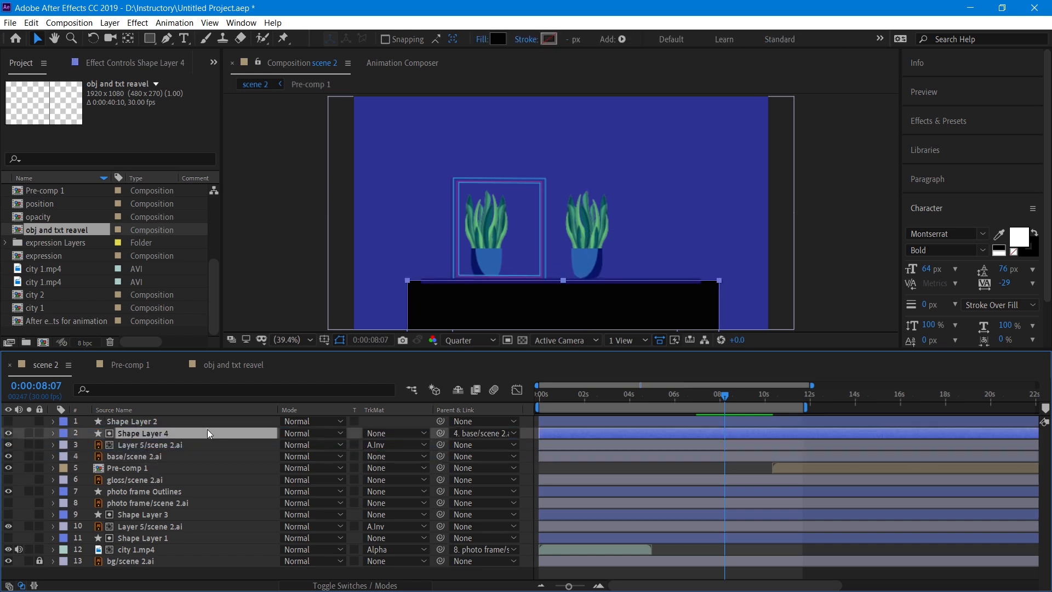
left_click(205, 439)
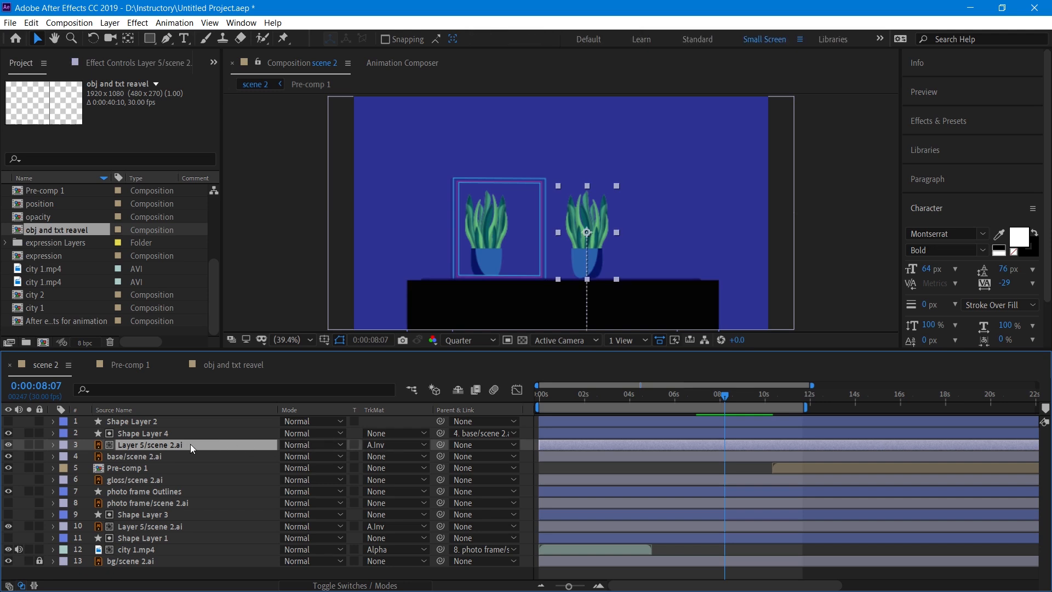
left_click_drag(167, 439, 167, 472)
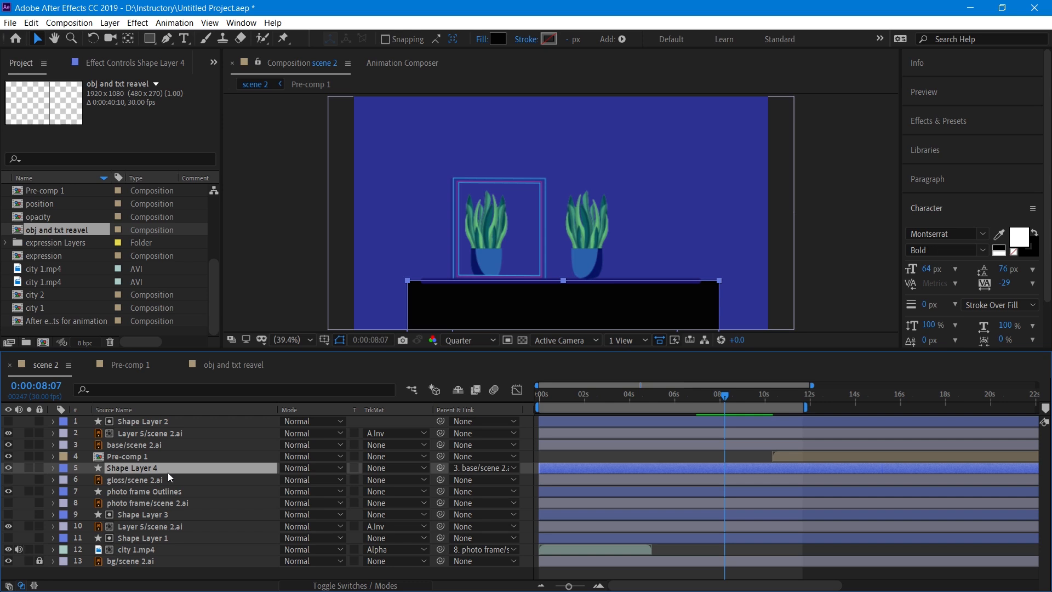
- Widen the Shape Layer 2 rectangle symmetrically below the shelf until its sides roughly match the black Shape Layer 4 rectangle
left_click(167, 419)
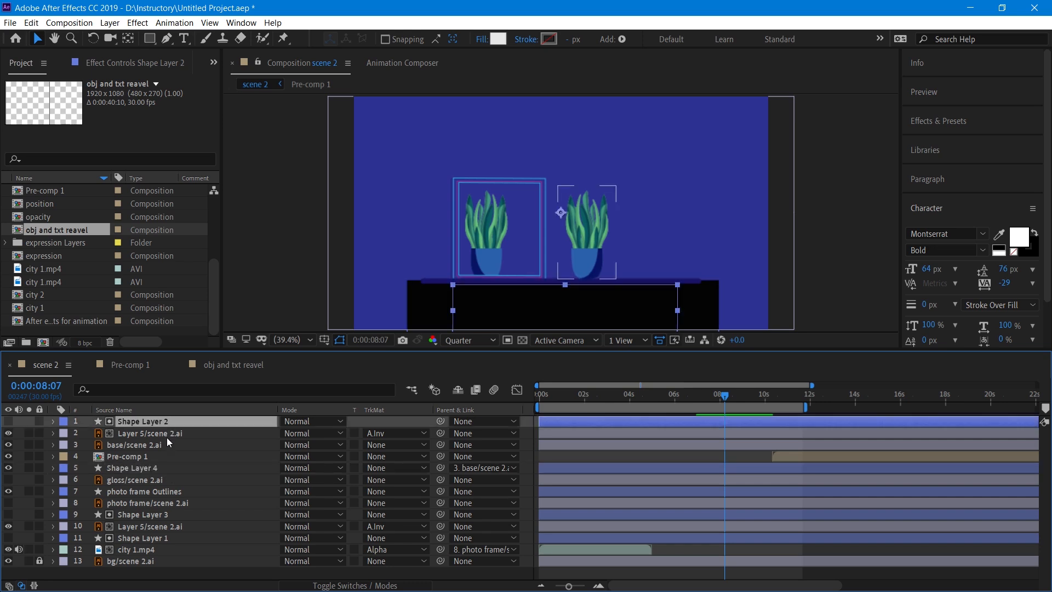
left_click(168, 434)
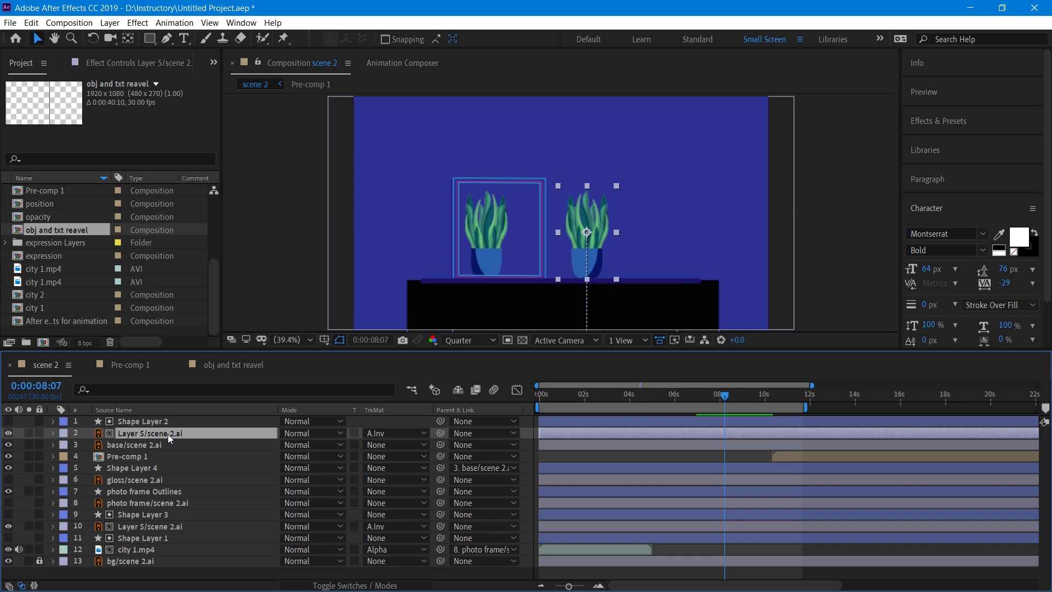
left_click(168, 423)
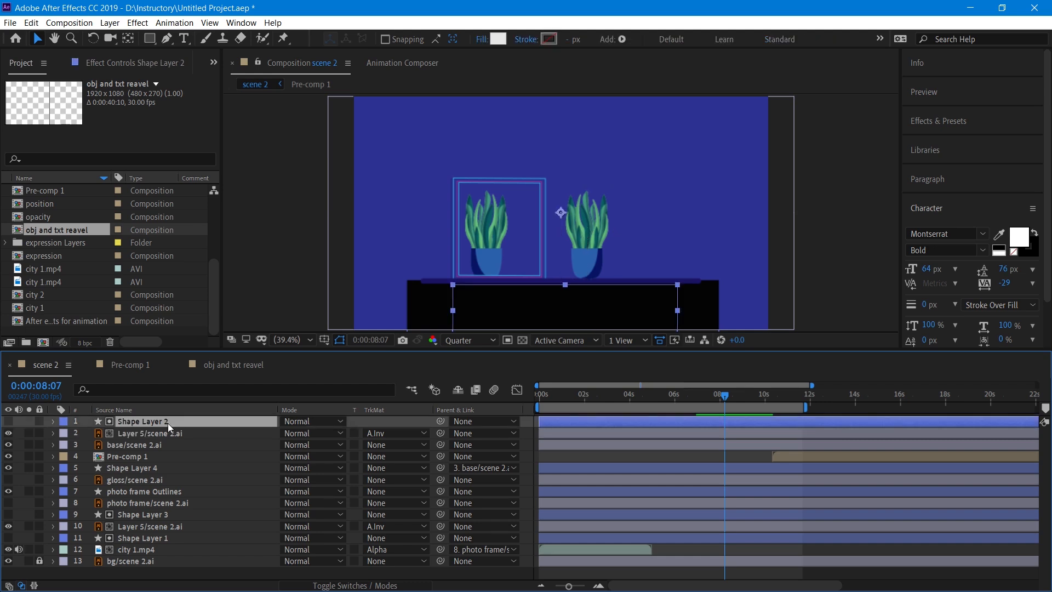
left_click_drag(453, 311, 410, 311)
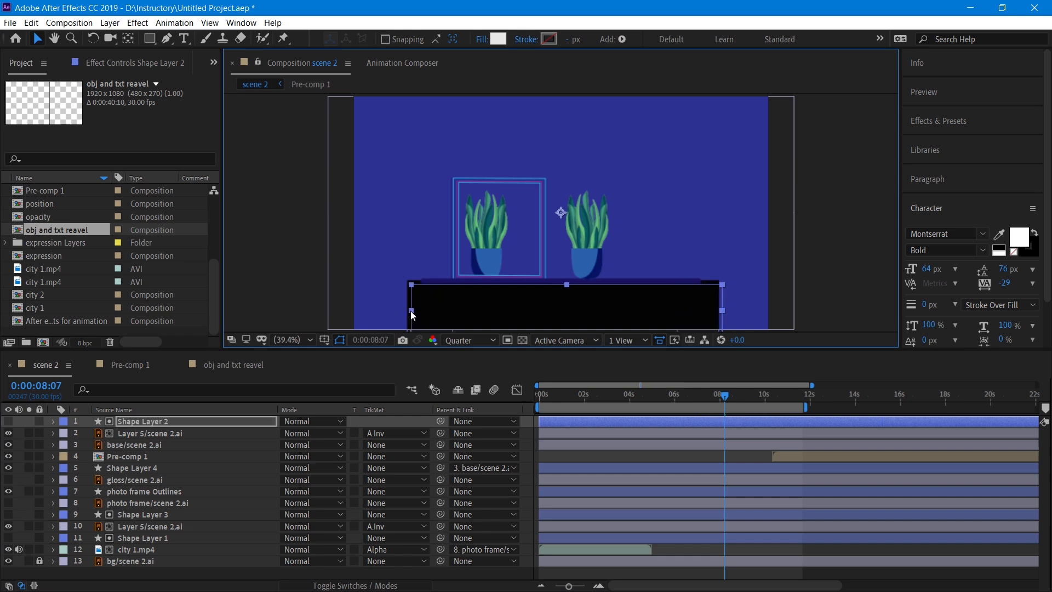
- Hide the black Shape Layer 4 rectangle
left_click(160, 468)
left_click(3, 468)
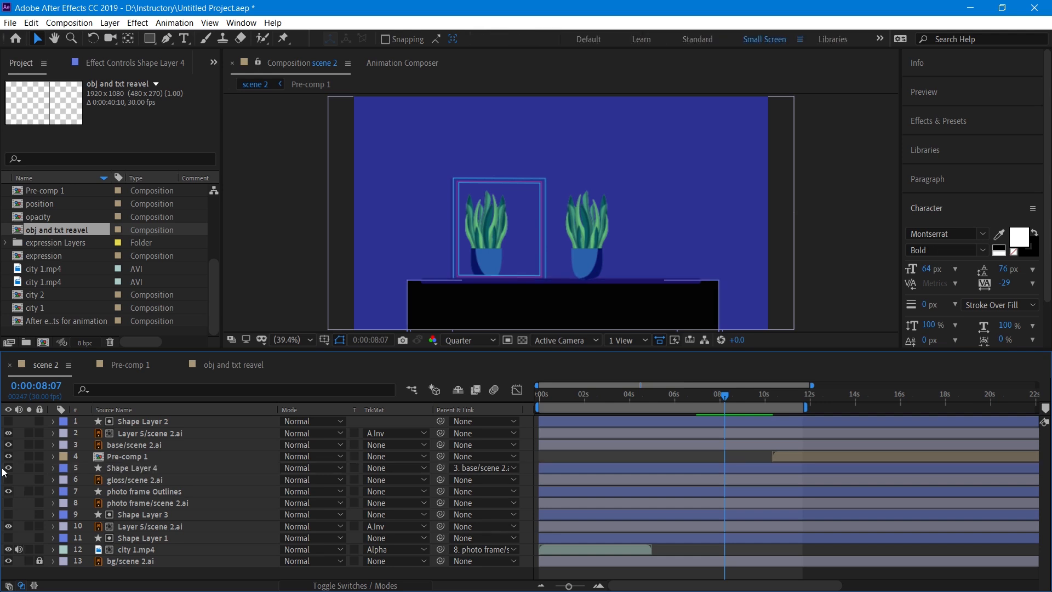
left_click(8, 467)
- Parent Shape Layer 2, the matte of the upper Layer 5/scene 2.ai plant, to the base/scene 2.ai layer
left_click(159, 429)
left_click(159, 424)
left_click(163, 432)
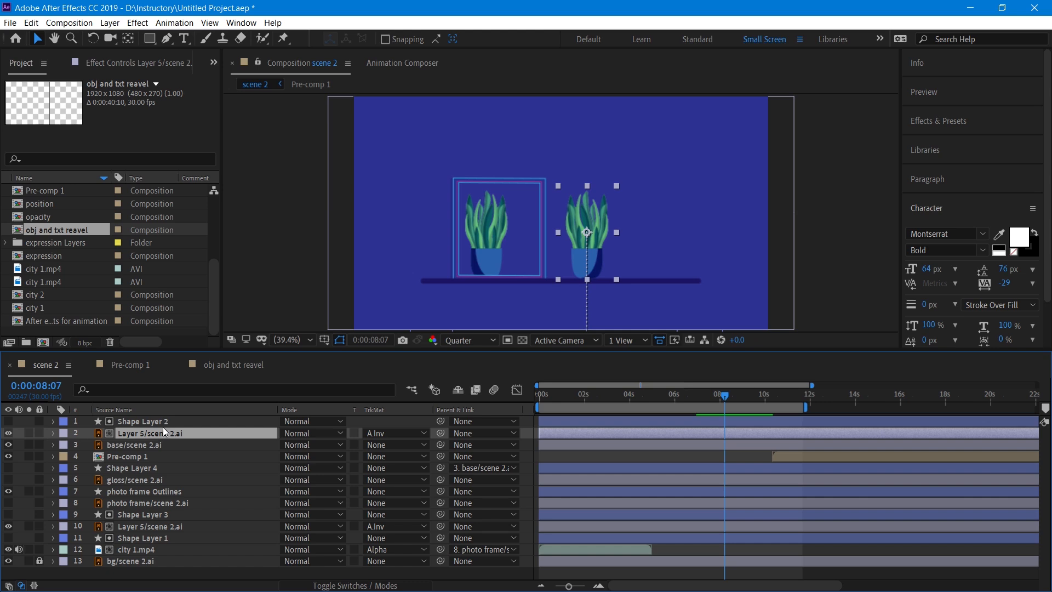
left_click(162, 426)
left_click(162, 433)
left_click(163, 421)
left_click(163, 432)
left_click(162, 421)
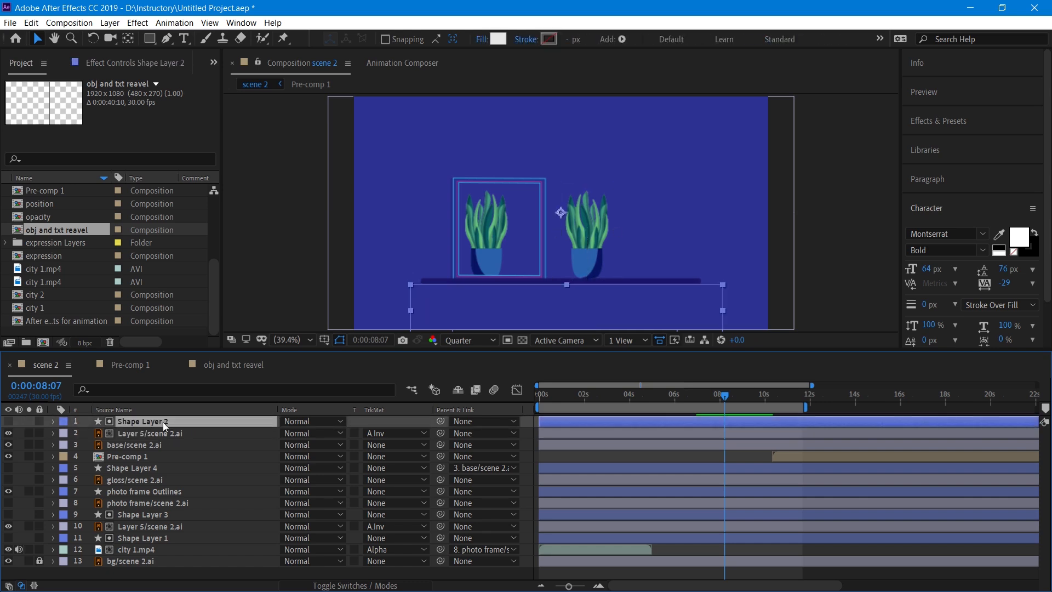
left_click_drag(440, 421, 164, 444)
- Widen the Shape Layer 3 rectangle below the shelf to roughly the width of the Shape Layer 2 rectangle and deselect it
left_click(165, 518)
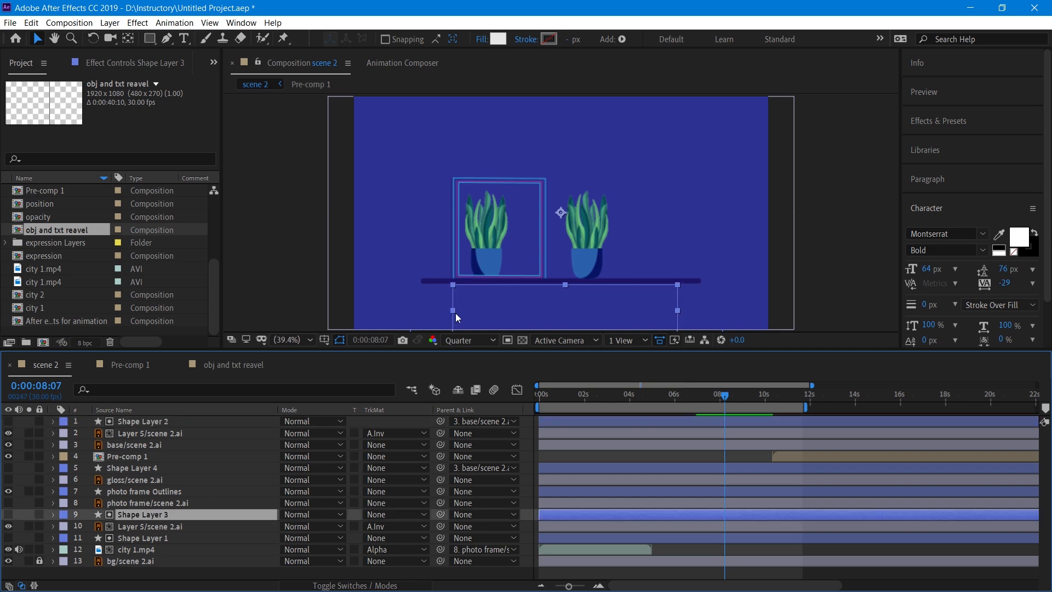
left_click_drag(452, 311, 412, 313)
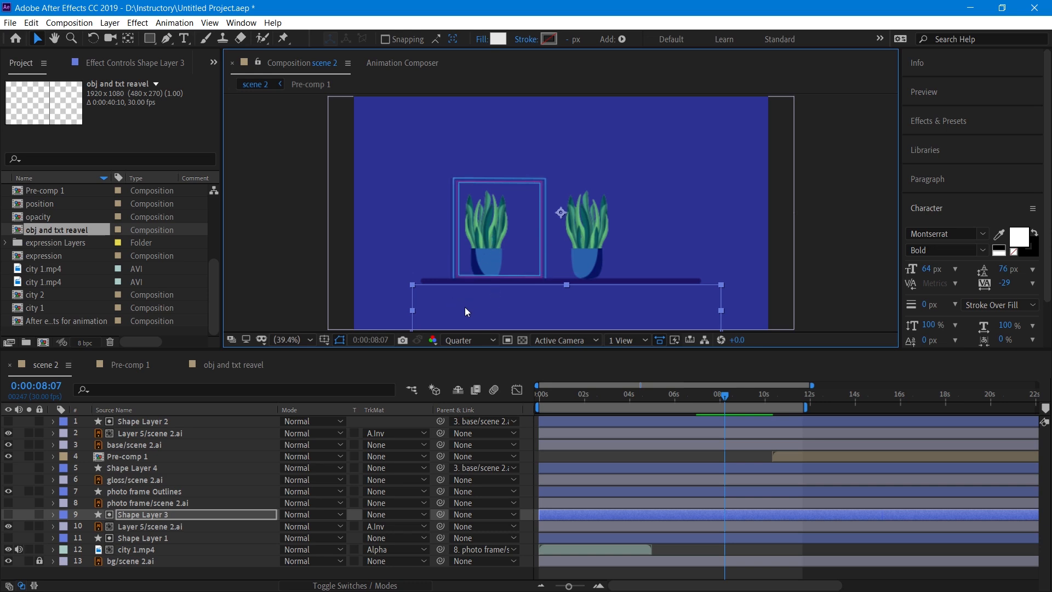
left_click(583, 258)
left_click(553, 309)
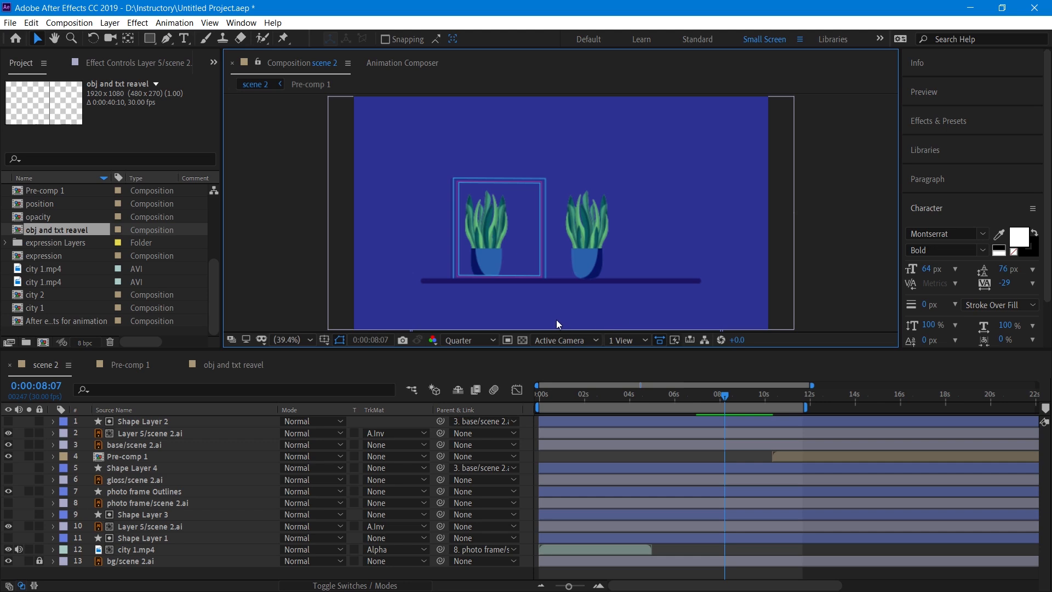
- Examine the plants and photo frame in the composition, and compare the base layer, upper plant layer and Shape Layer 2
left_click(577, 251)
left_click(515, 251)
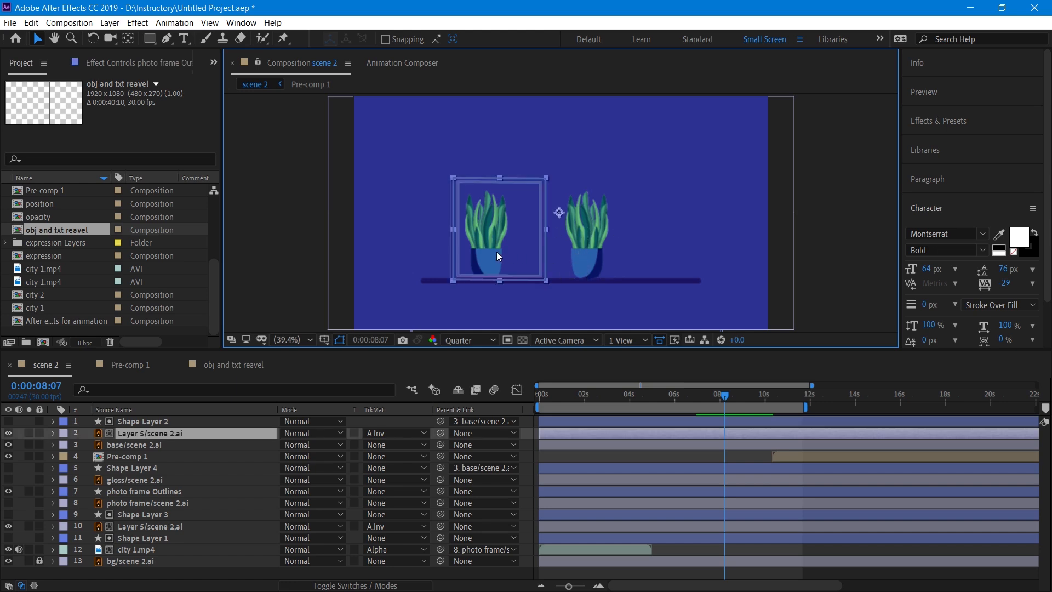
left_click(693, 233)
left_click(597, 251)
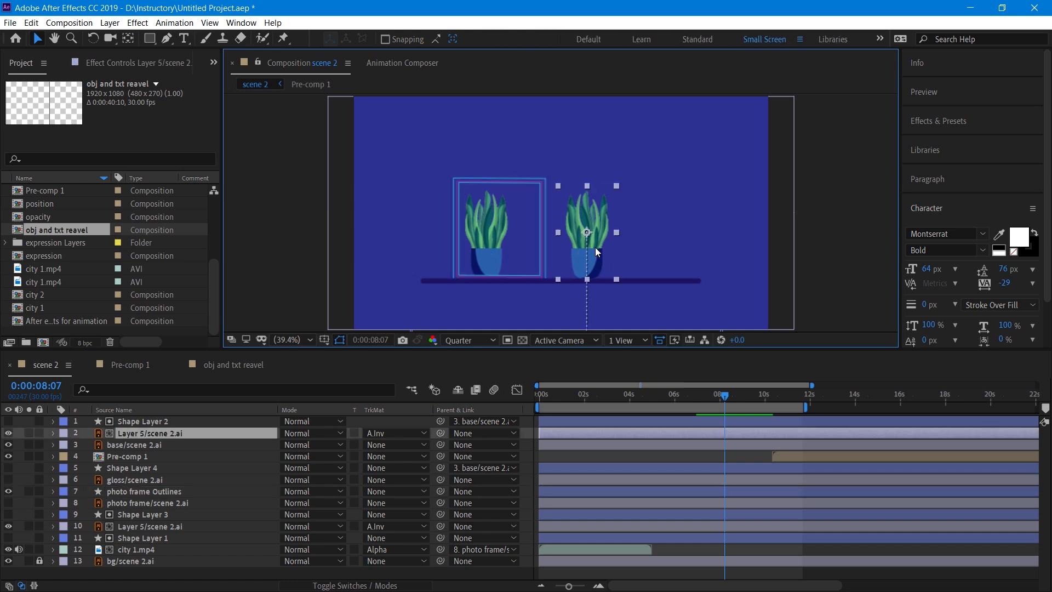
left_click(660, 211)
left_click(596, 248)
left_click(163, 446)
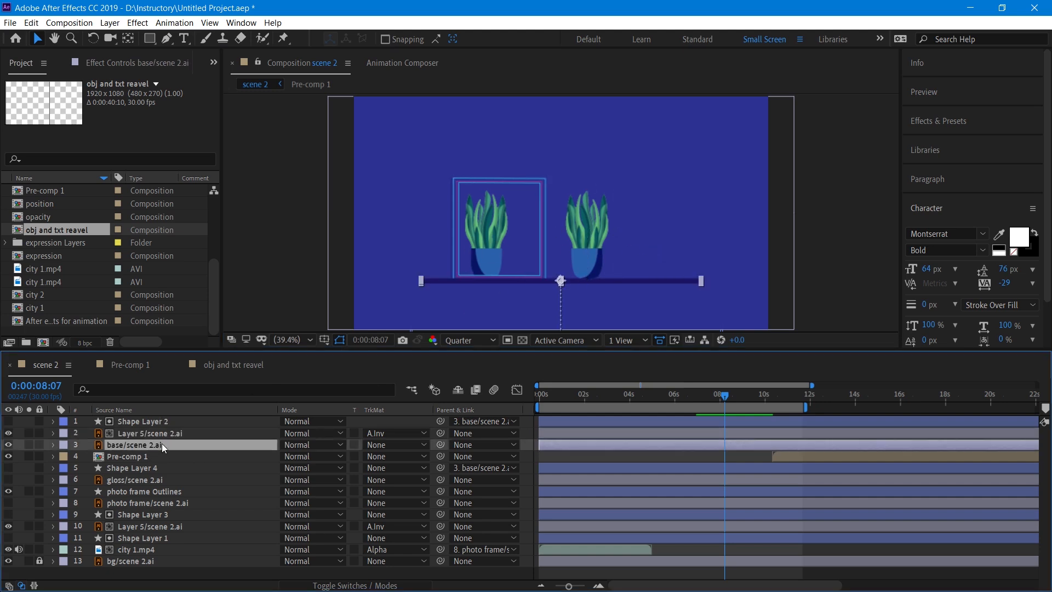
left_click(162, 423)
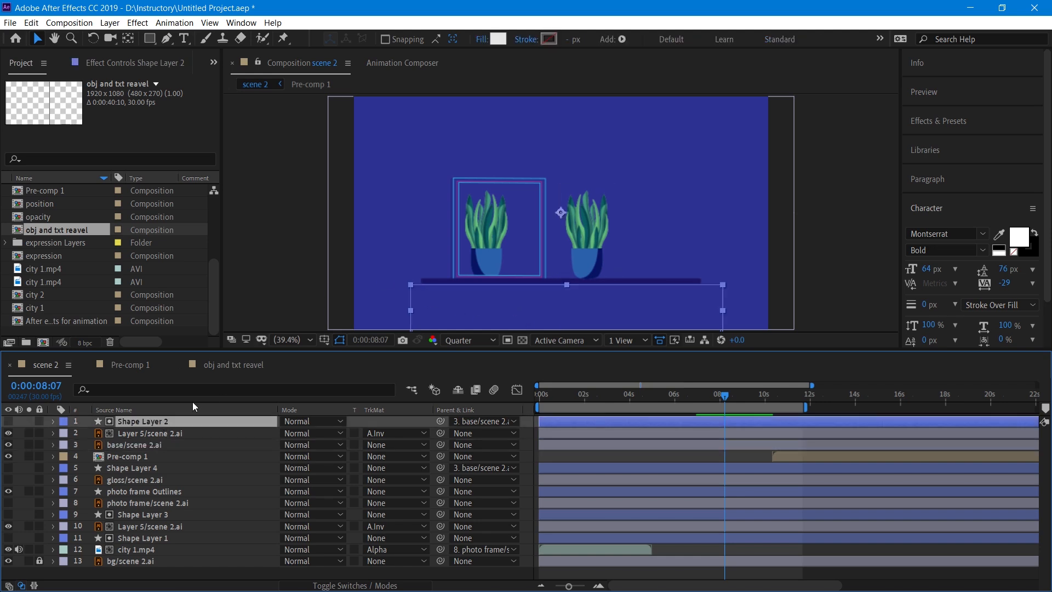
left_click(193, 433)
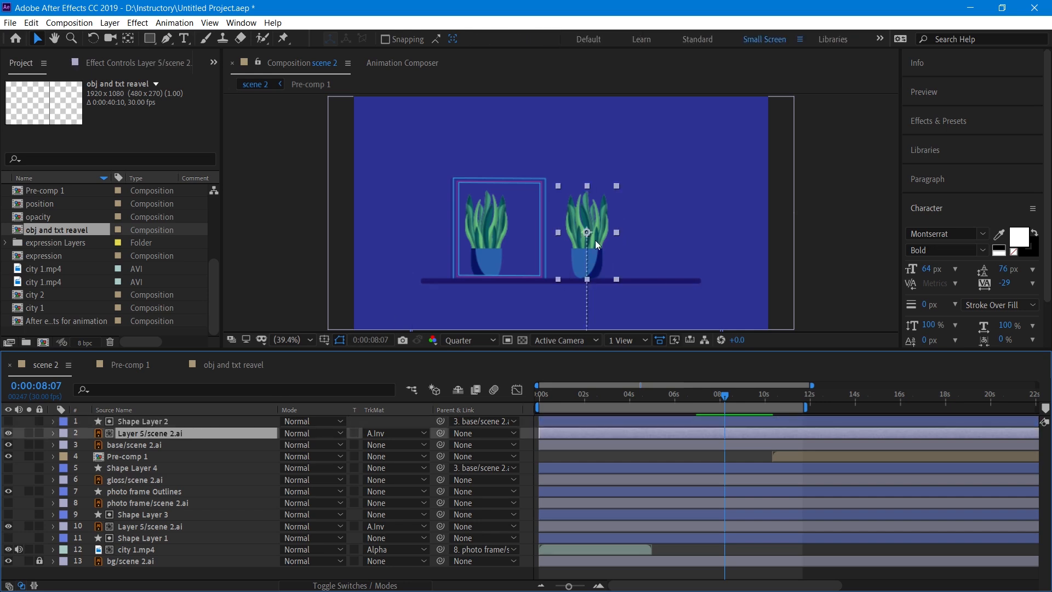
left_click(205, 422)
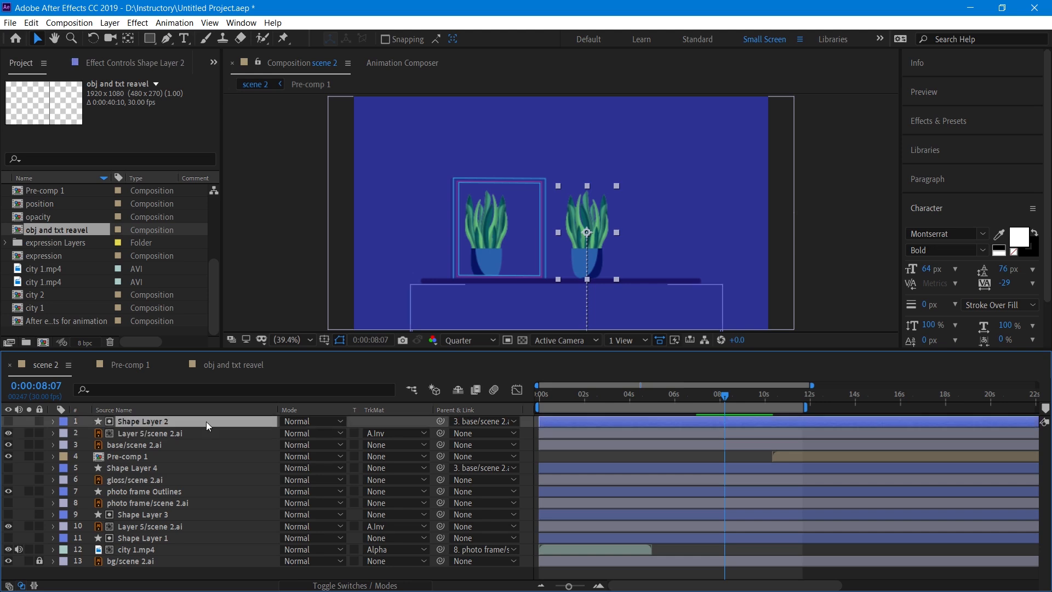
- Compare Shape Layer 3 with the lower Layer 5/scene 2.ai plant layer it mattes
left_click(205, 533)
left_click(204, 515)
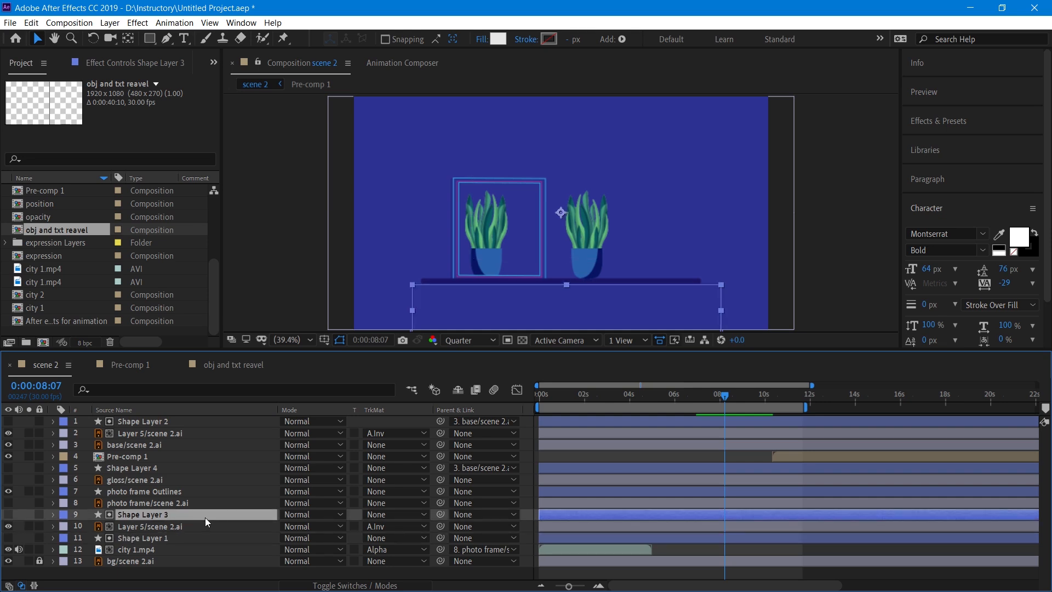
left_click(205, 530)
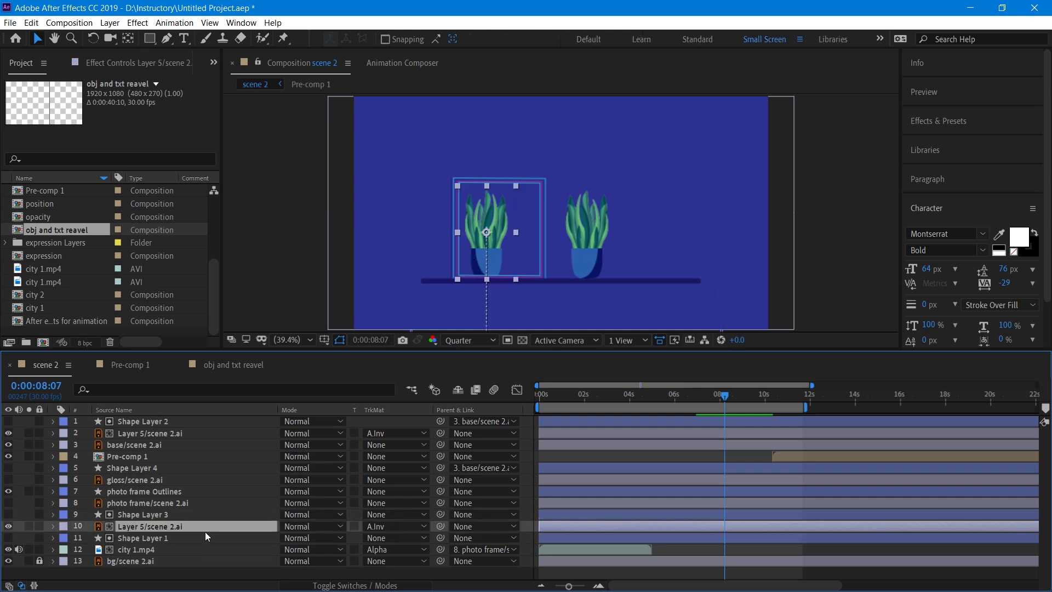
left_click(205, 514)
left_click(205, 524)
left_click(205, 515)
left_click(205, 526)
left_click(205, 515)
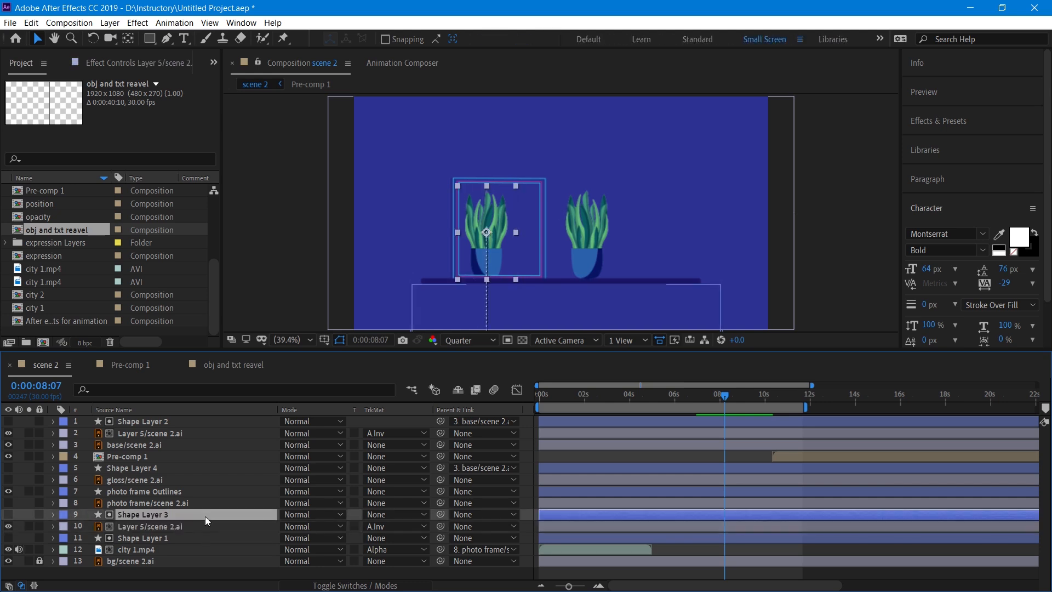
- Compare Shape Layer 2 with the upper Layer 5/scene 2.ai plant layer it mattes
left_click(206, 423)
left_click(205, 433)
left_click(205, 419)
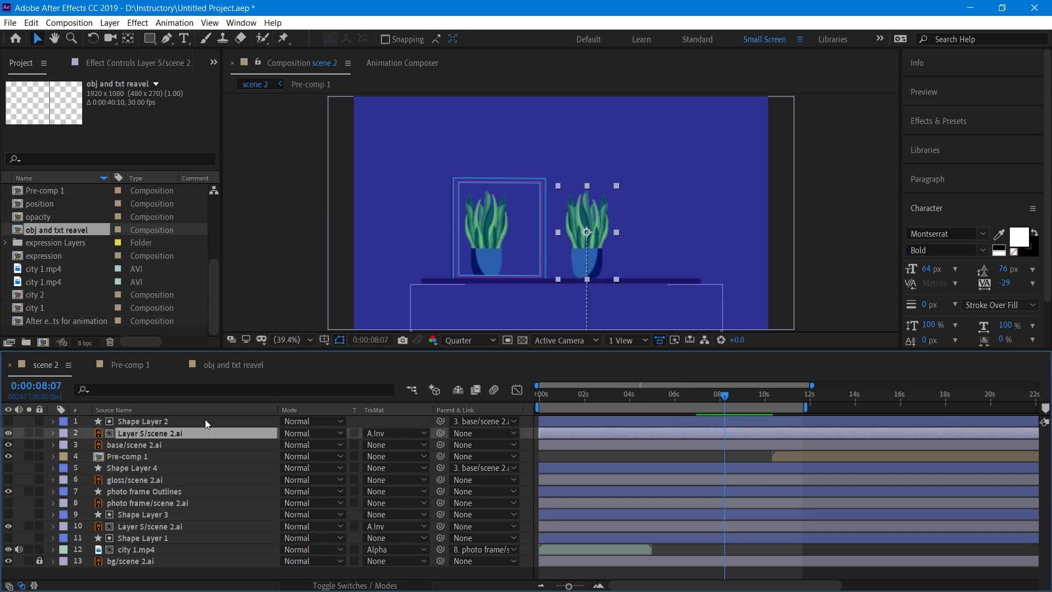
left_click(205, 429)
left_click(205, 419)
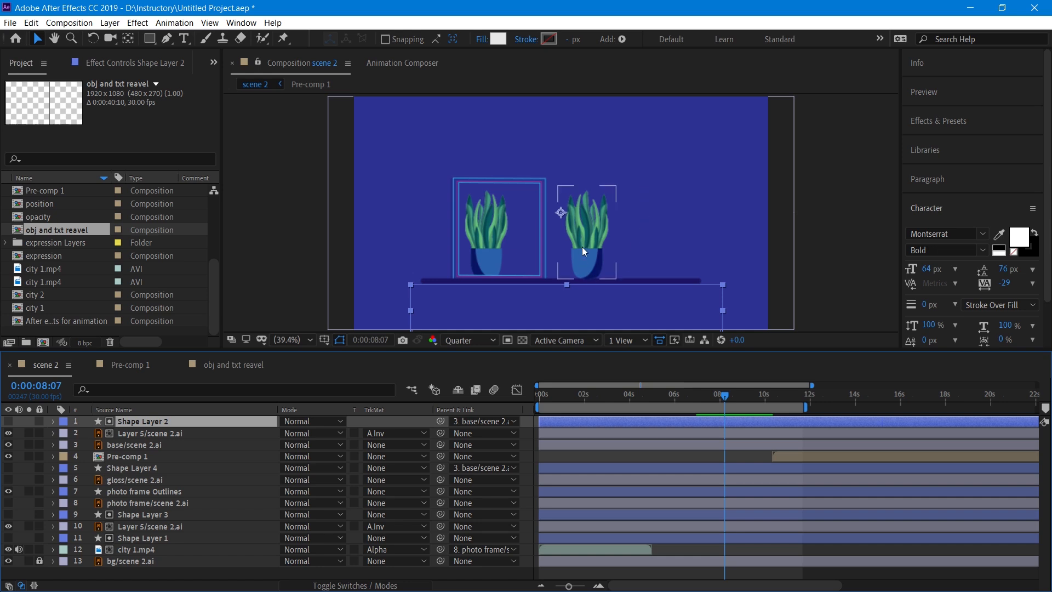
left_click(159, 433)
left_click(159, 422)
left_click(159, 433)
left_click(158, 420)
- Parent Shape Layer 3, the matte of the lower Layer 5/scene 2.ai plant, to the base/scene 2.ai layer
left_click(183, 538)
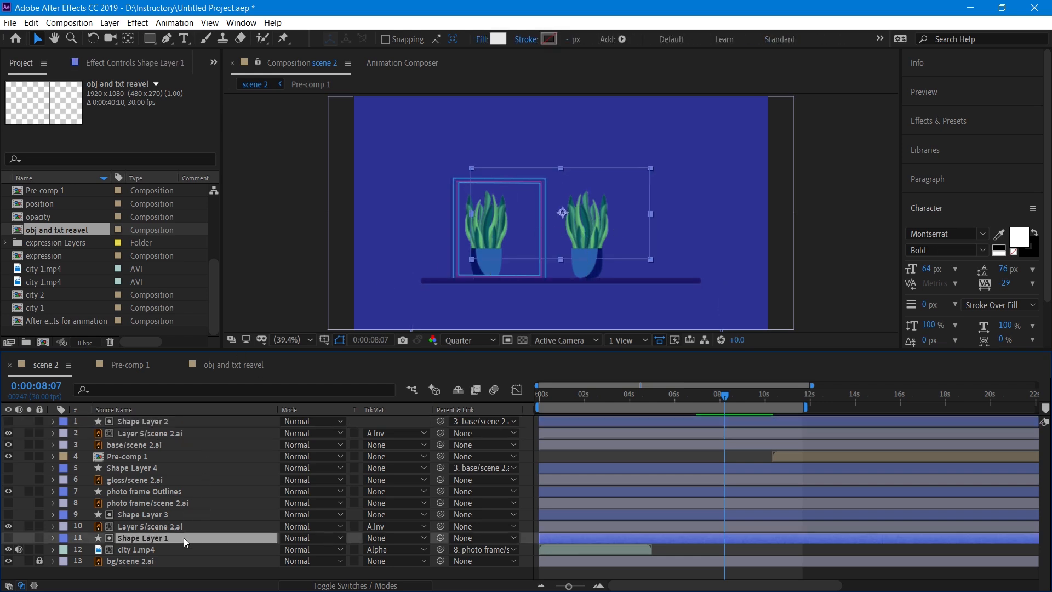
left_click(183, 525)
left_click(182, 517)
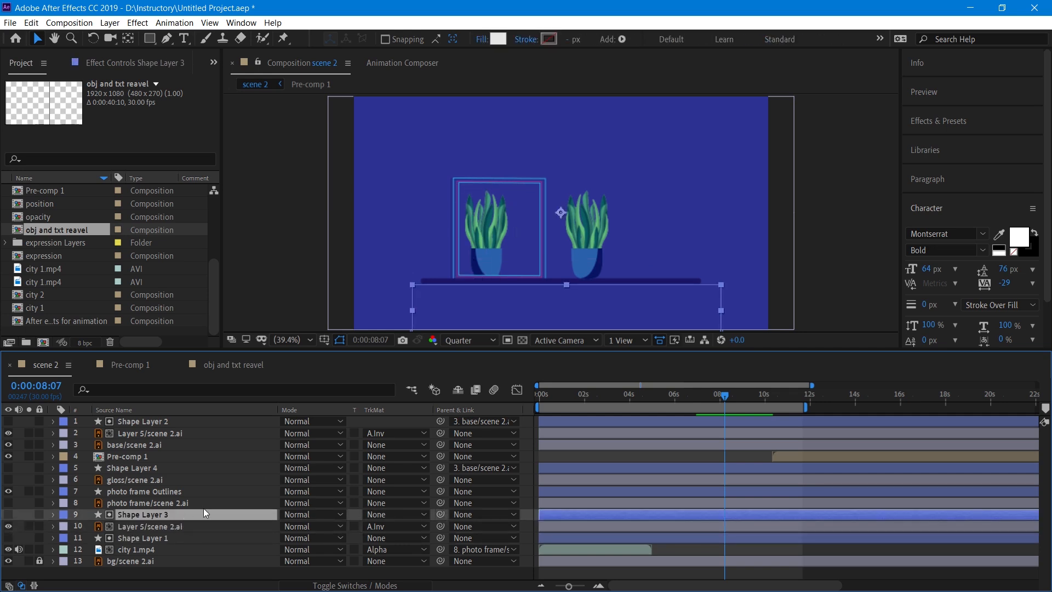
left_click(203, 525)
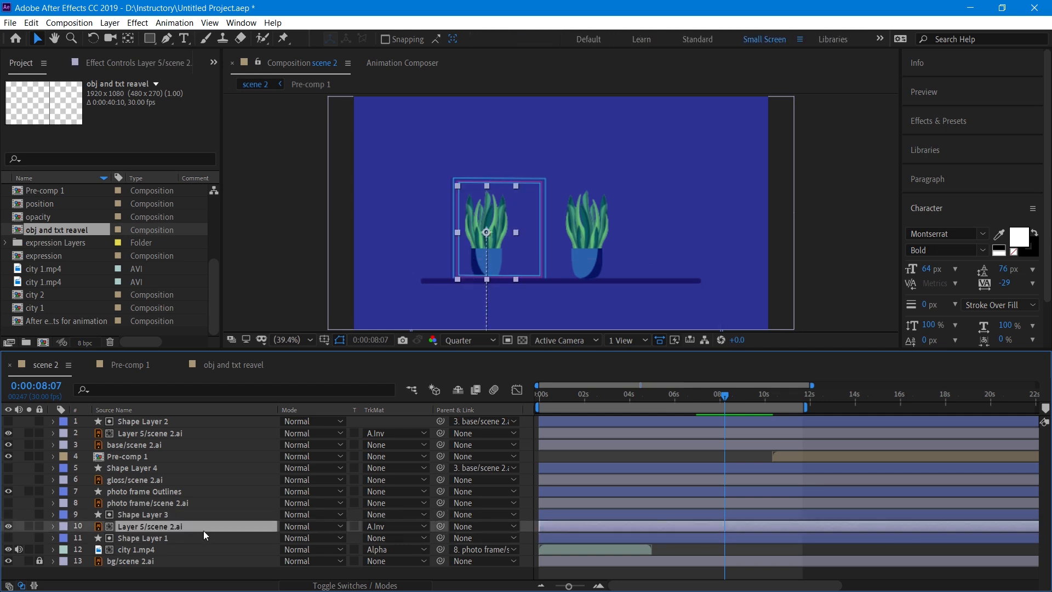
left_click(202, 517)
left_click_drag(439, 514, 159, 446)
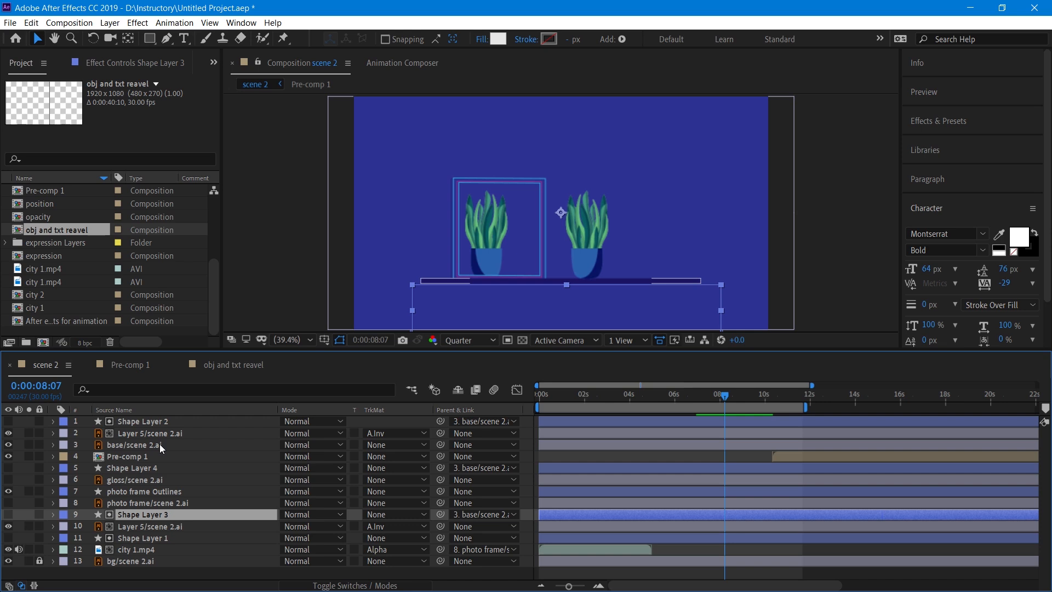
- Review both plant layers together with their matte shapes, Shape Layer 2 and Shape Layer 3, and the base/scene 2.ai layer
left_click(152, 417)
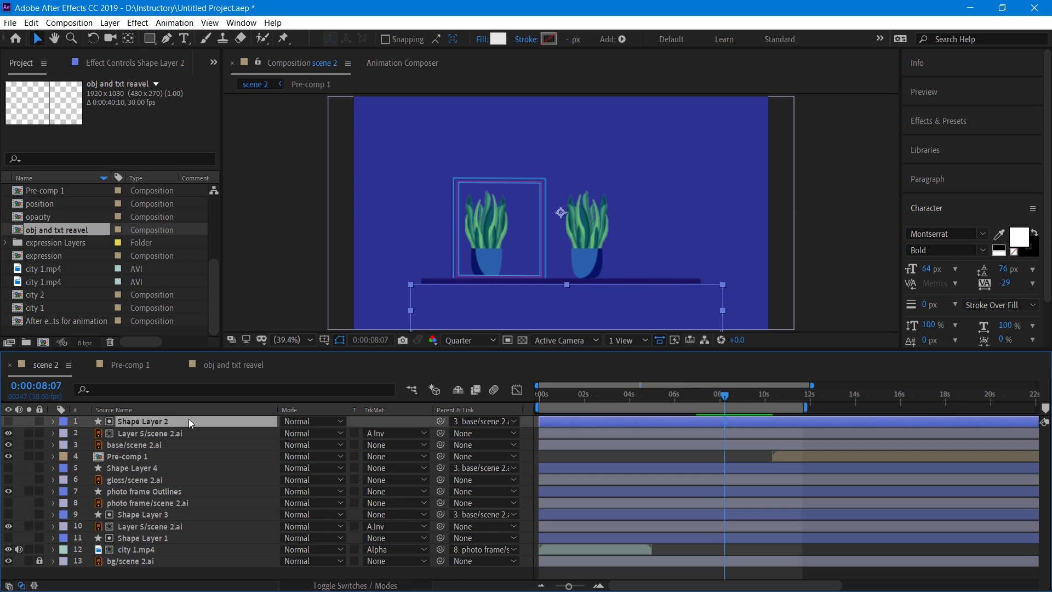
left_click(188, 433)
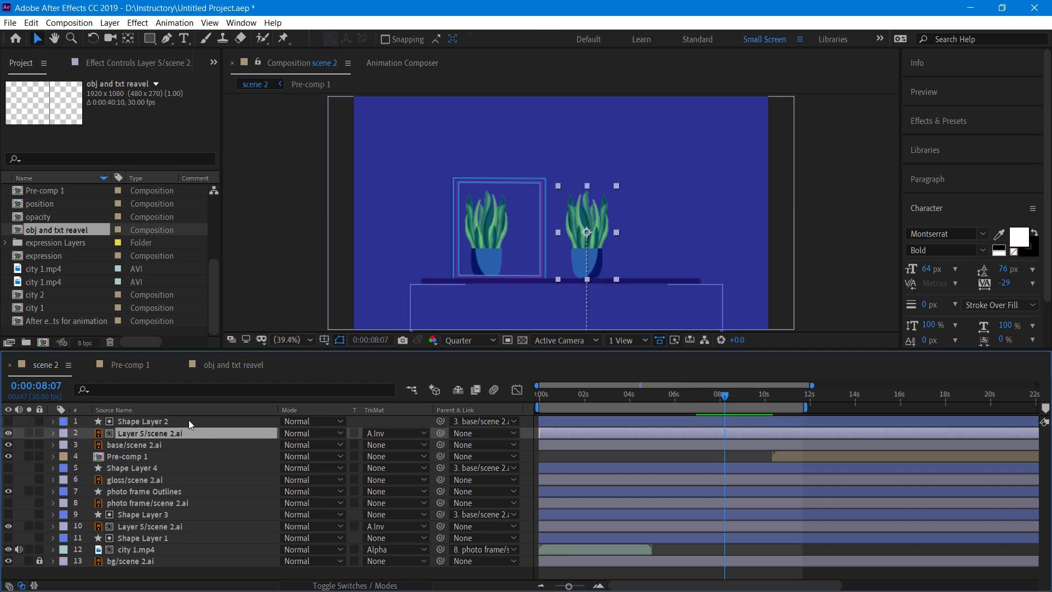
left_click(188, 418)
left_click(189, 449)
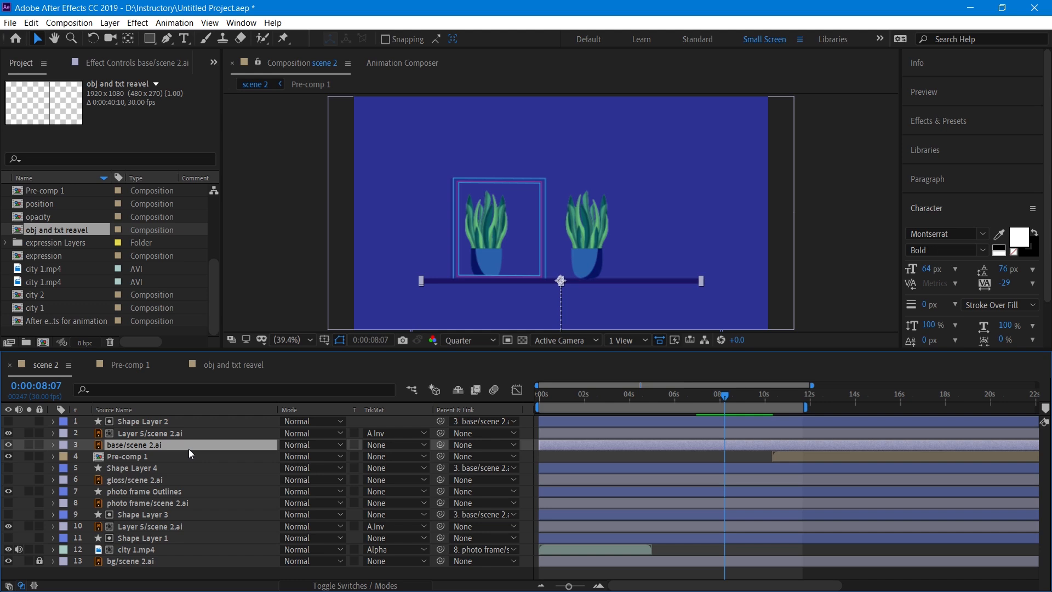
left_click(188, 514)
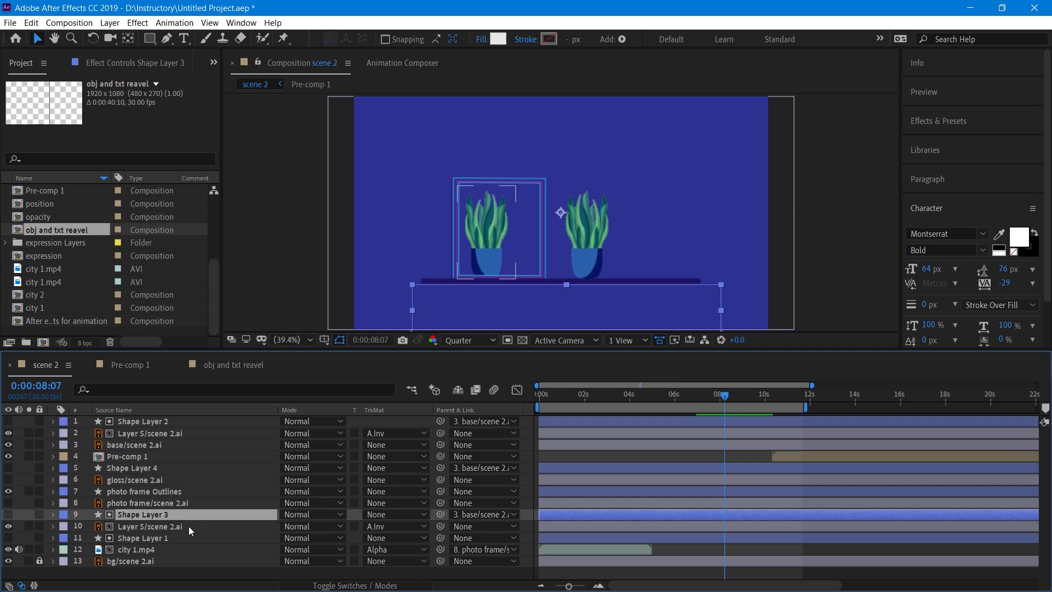
left_click(188, 526)
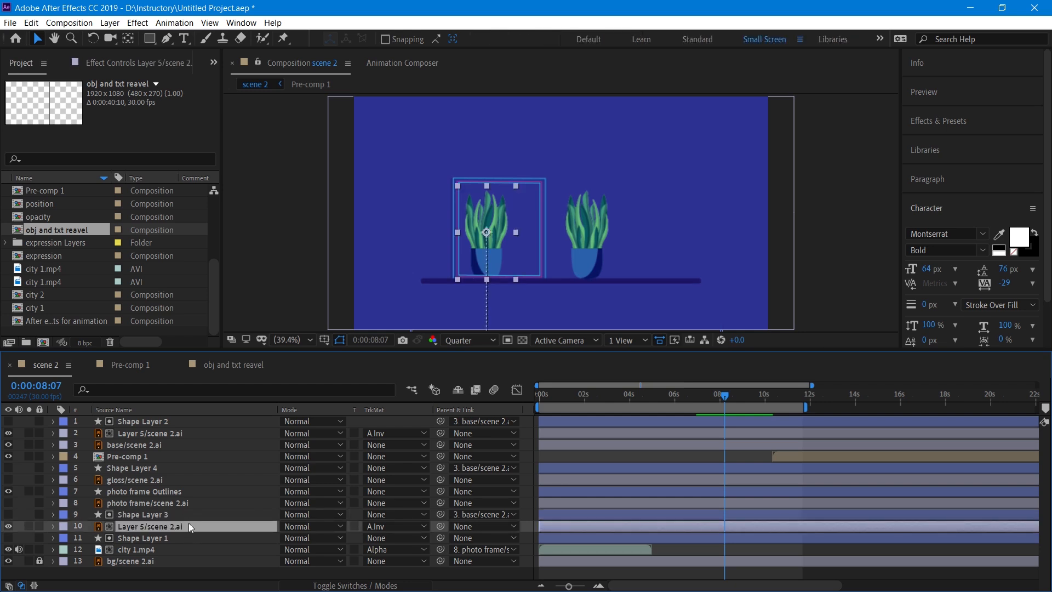
left_click(189, 516)
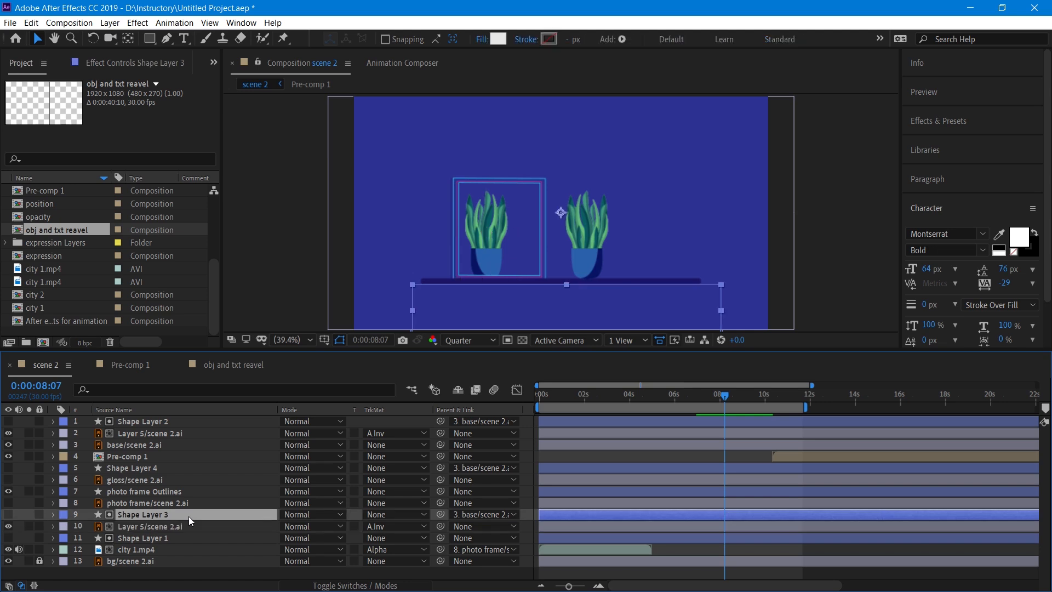
- Compare the base/scene 2.ai shelf layer with Shape Layer 3 and Shape Layer 4, which are parented to it
left_click(176, 442)
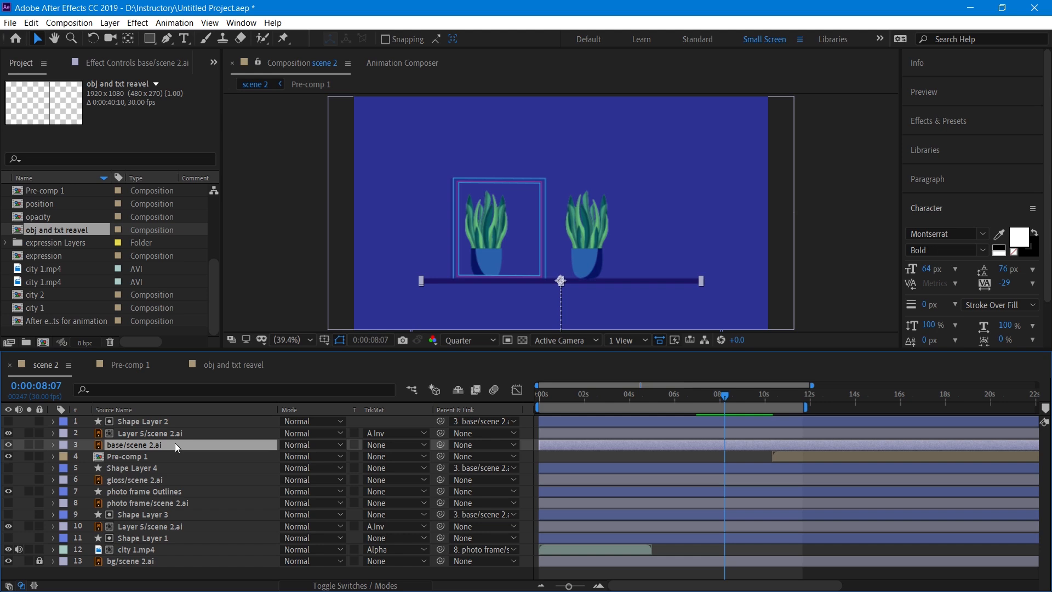
left_click(175, 514)
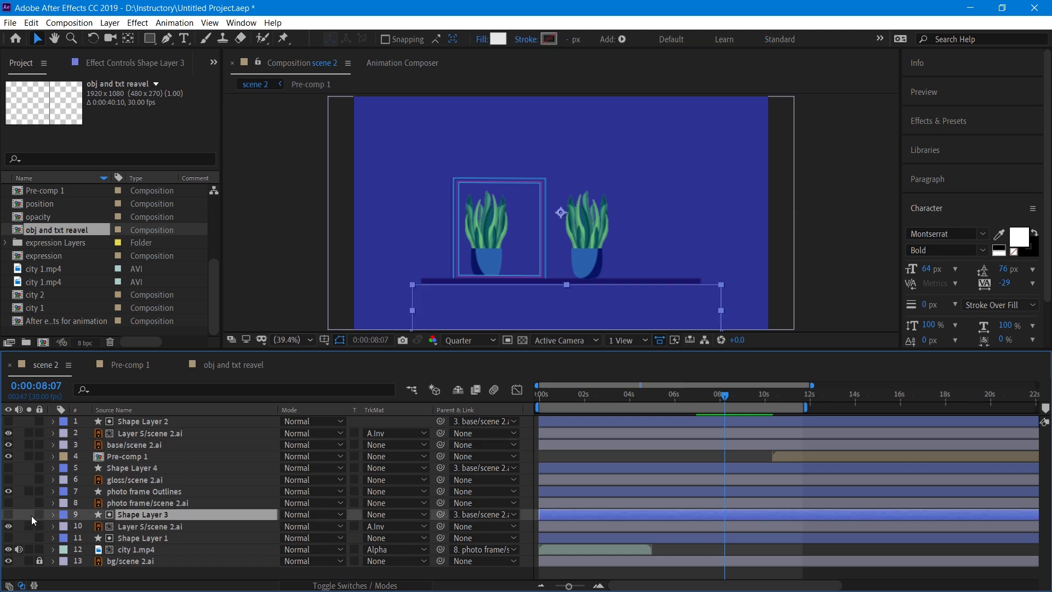
left_click(9, 515)
left_click(9, 514)
left_click(9, 469)
left_click(9, 469)
left_click(222, 475)
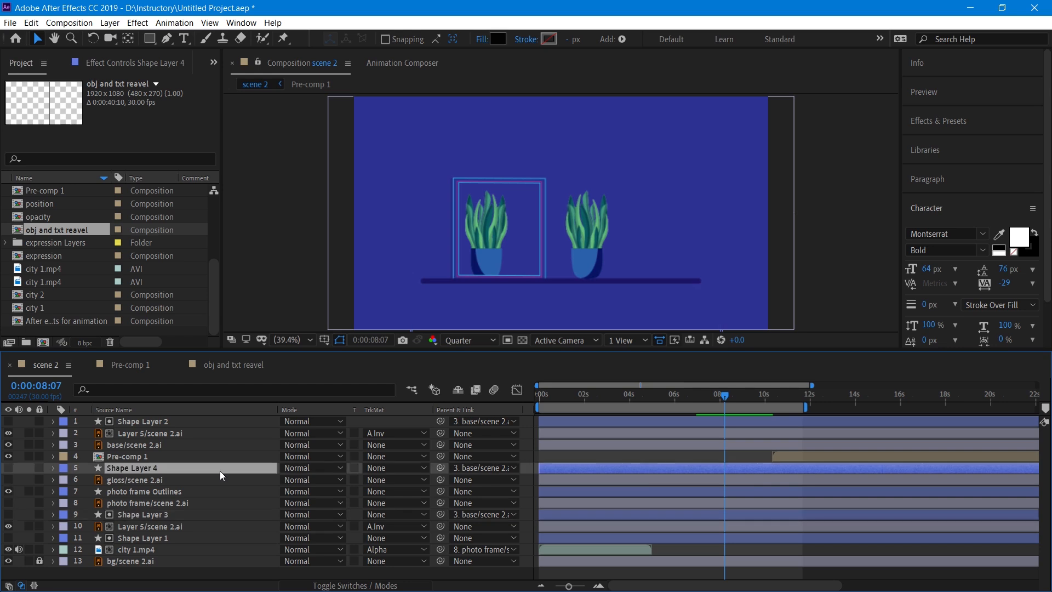
- Keyframe the base/scene 2.ai Position at 0:00:08:07, and raise the shelf to 959.0, 56.8 at 0:00:09:14
left_click(202, 445)
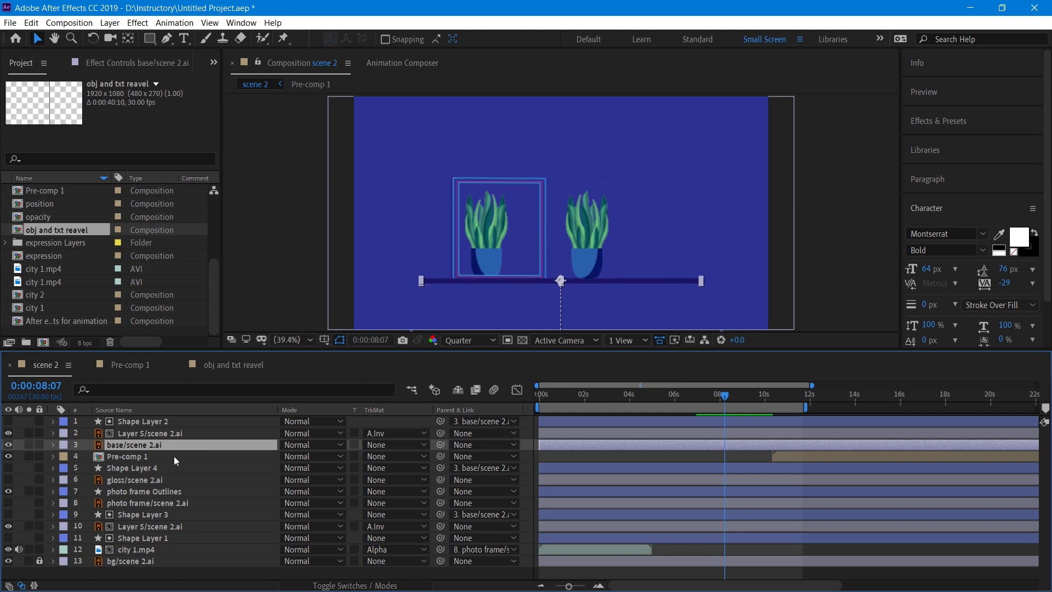
key("p")
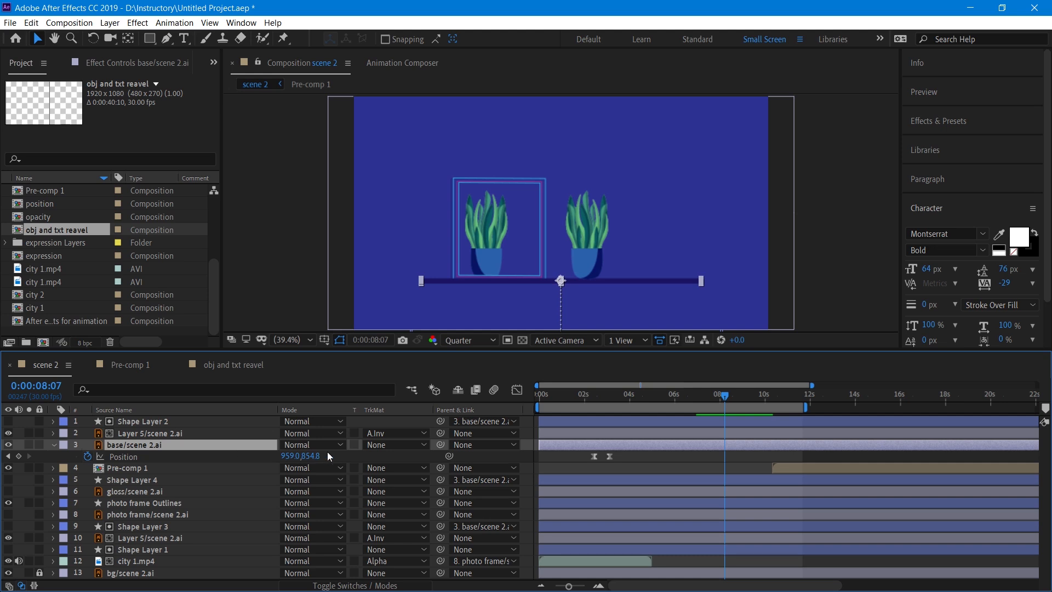
left_click(18, 457)
left_click_drag(728, 397, 753, 395)
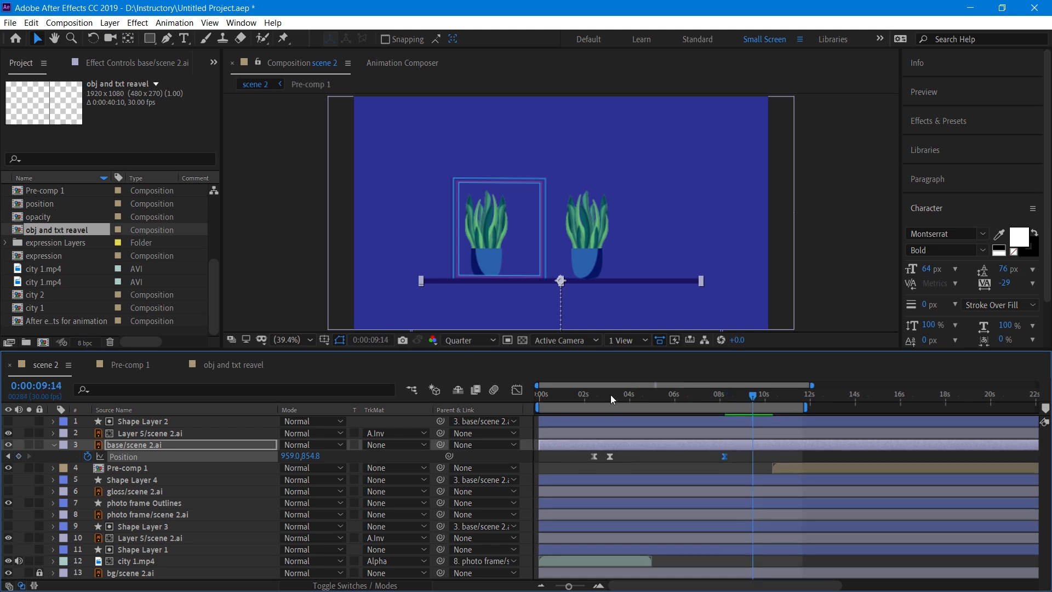
left_click_drag(310, 456, 6, 460)
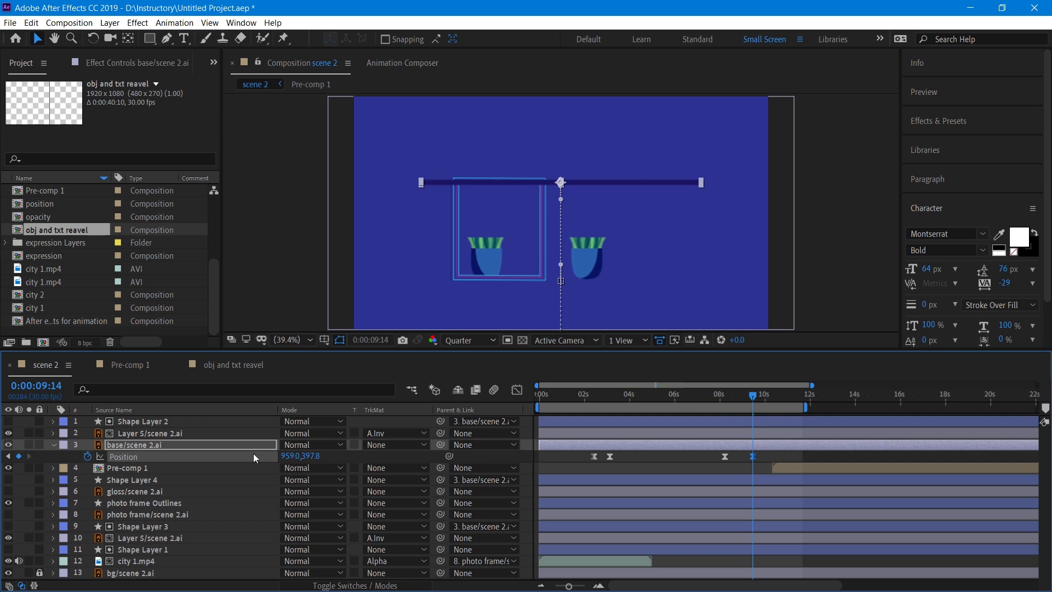
left_click_drag(311, 458, 80, 458)
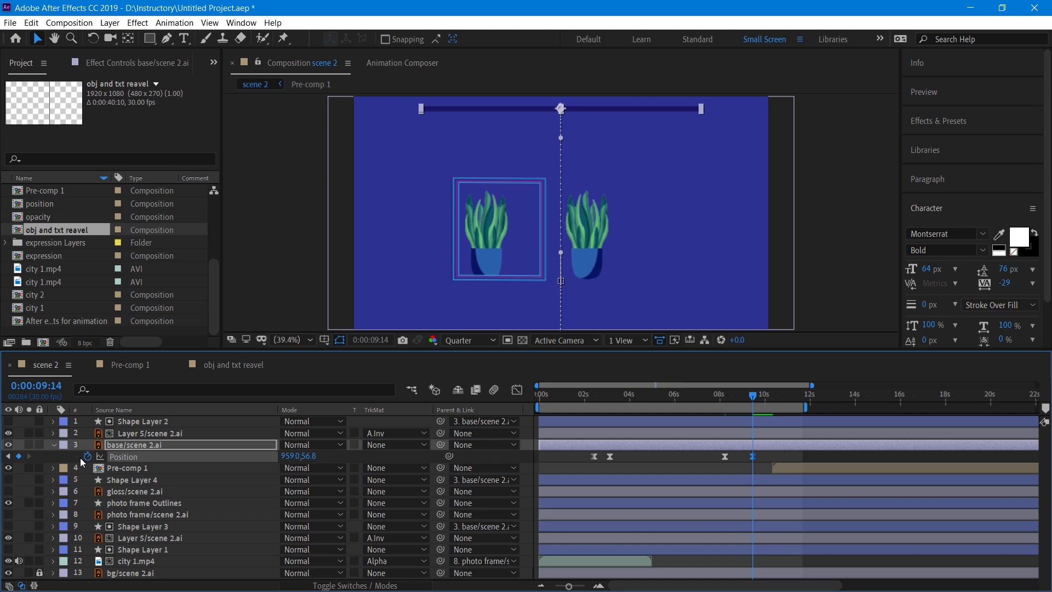
left_click(53, 445)
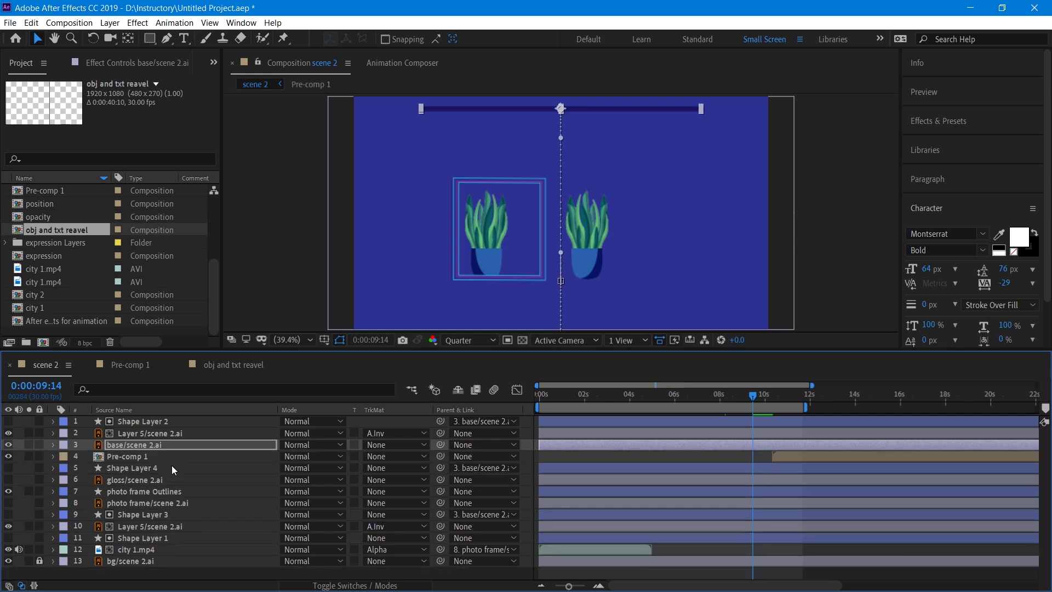
- Stretch Shape Layer 2 downward at 0:00:09:14 and place its upper edge just below the raised shelf
left_click(172, 422)
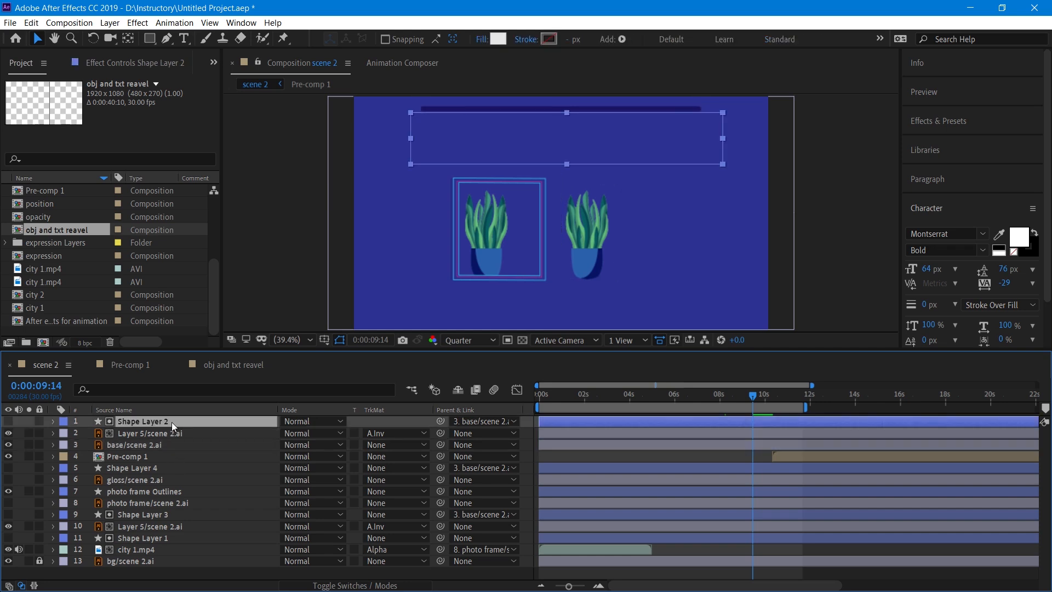
left_click_drag(567, 166, 569, 337)
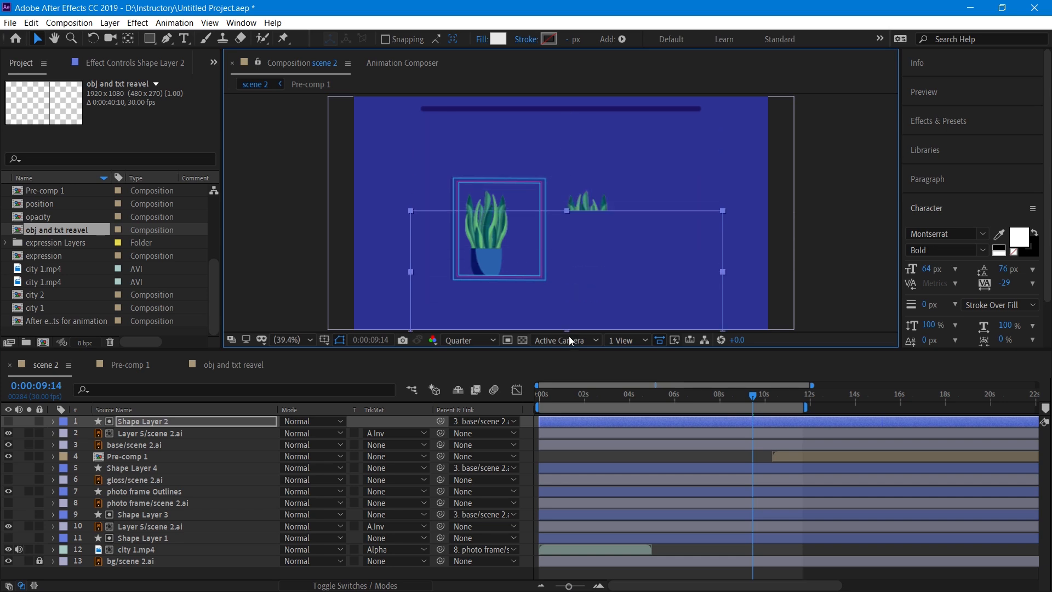
left_click_drag(566, 212, 569, 123)
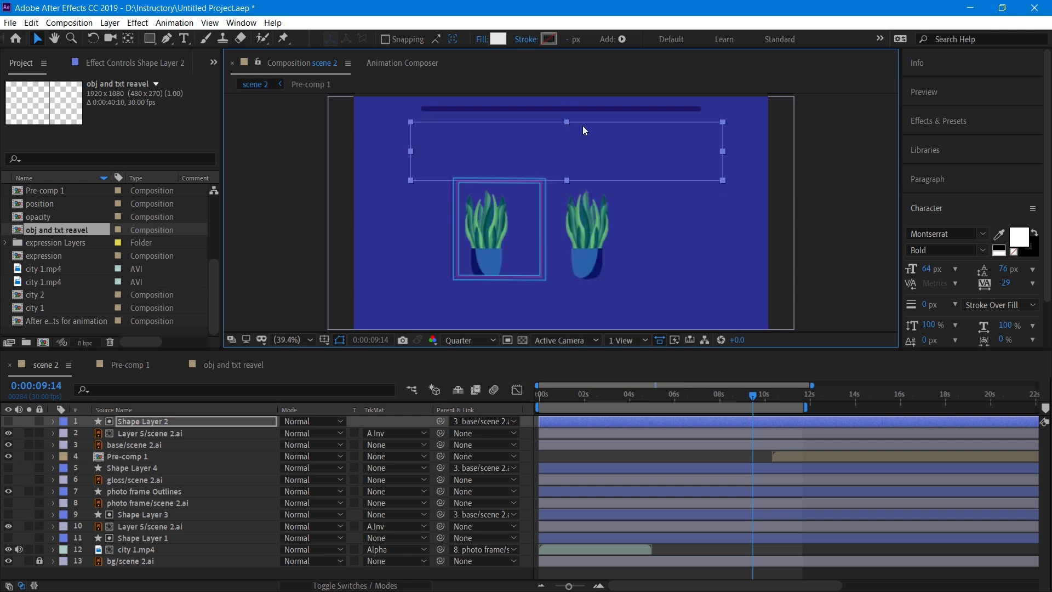
left_click(724, 187)
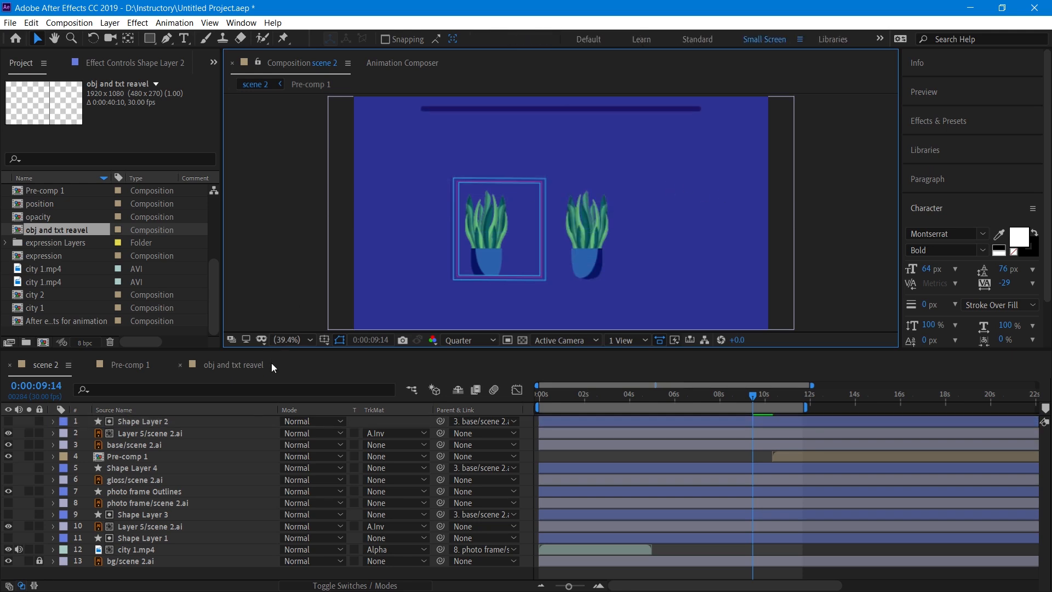
left_click(257, 423)
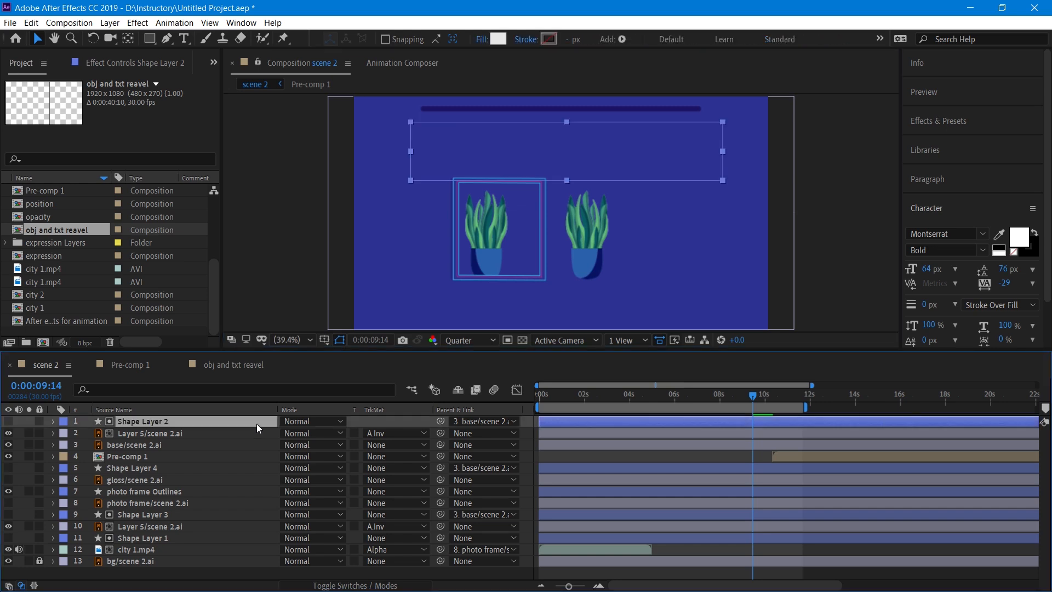
left_click(733, 190)
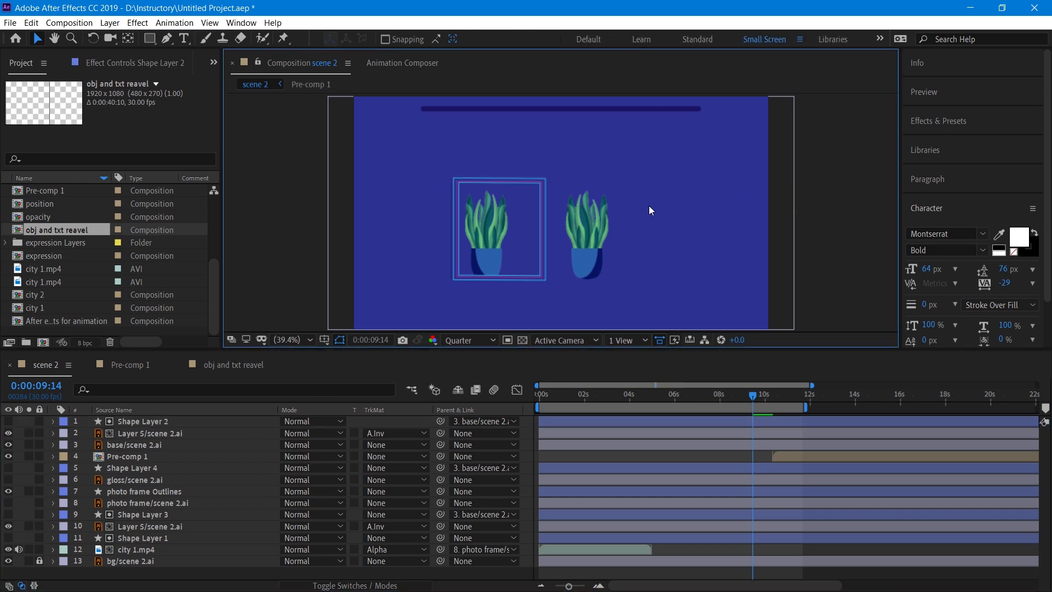
left_click(202, 421)
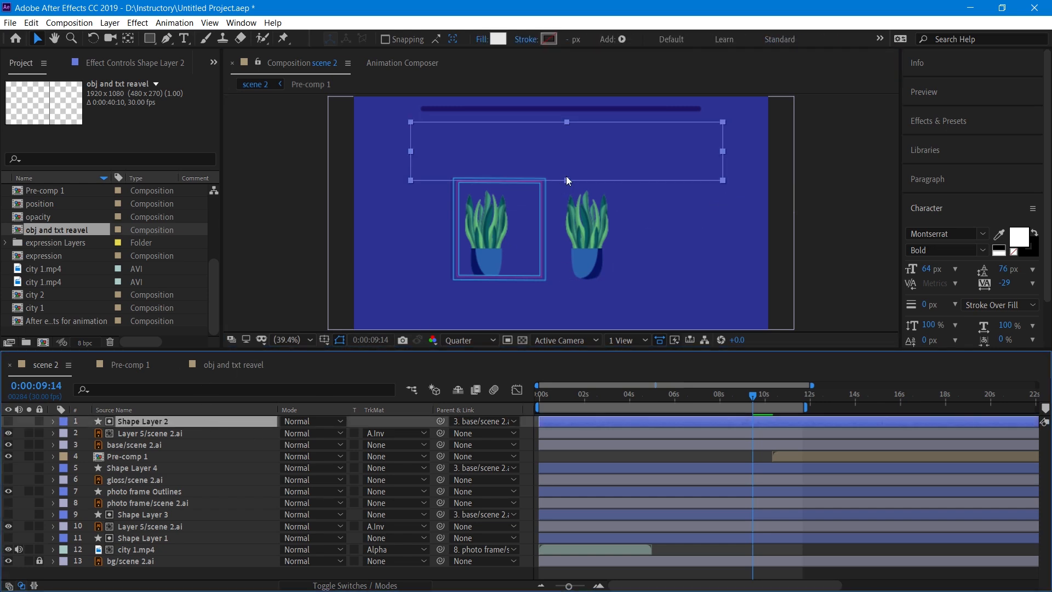
- Enlarge Shape Layer 2 from the raised shelf to below the frame's lower edge so it fully covers the right-hand plant
left_click_drag(565, 179, 565, 331)
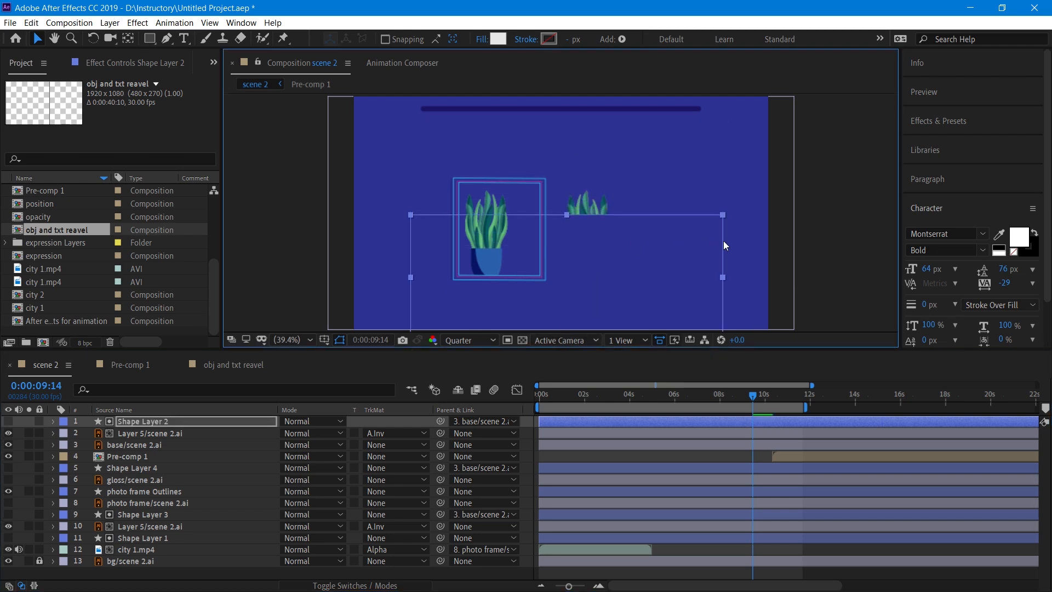
left_click_drag(712, 242, 711, 134)
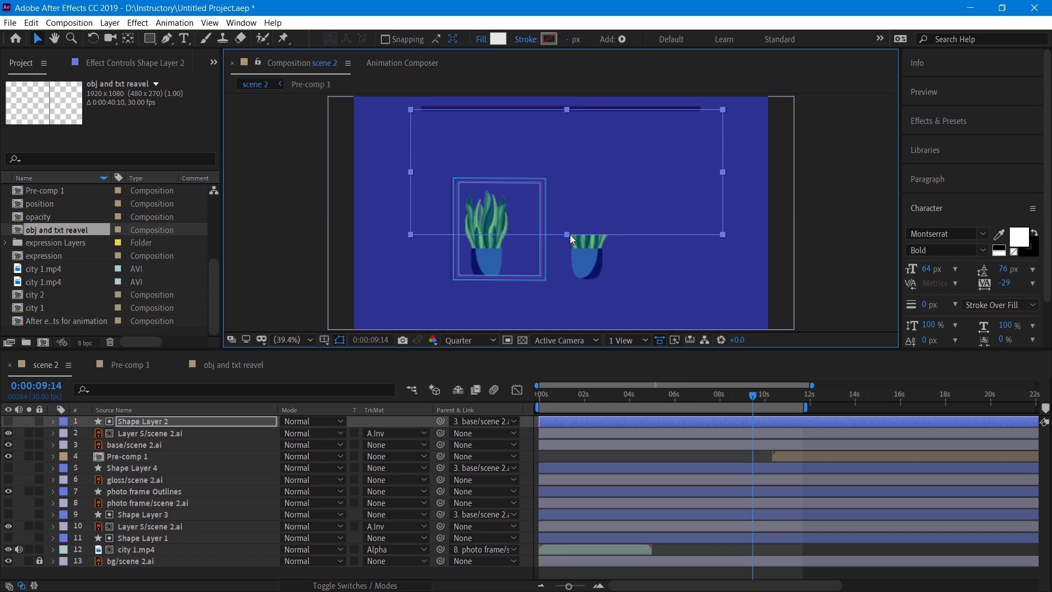
left_click_drag(565, 234, 573, 331)
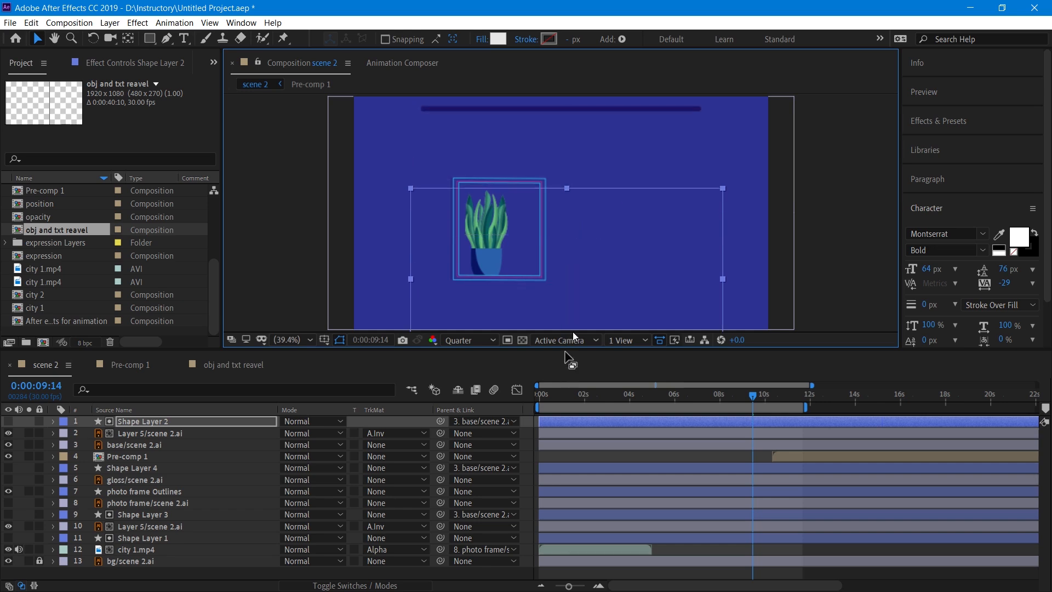
left_click_drag(698, 258, 700, 184)
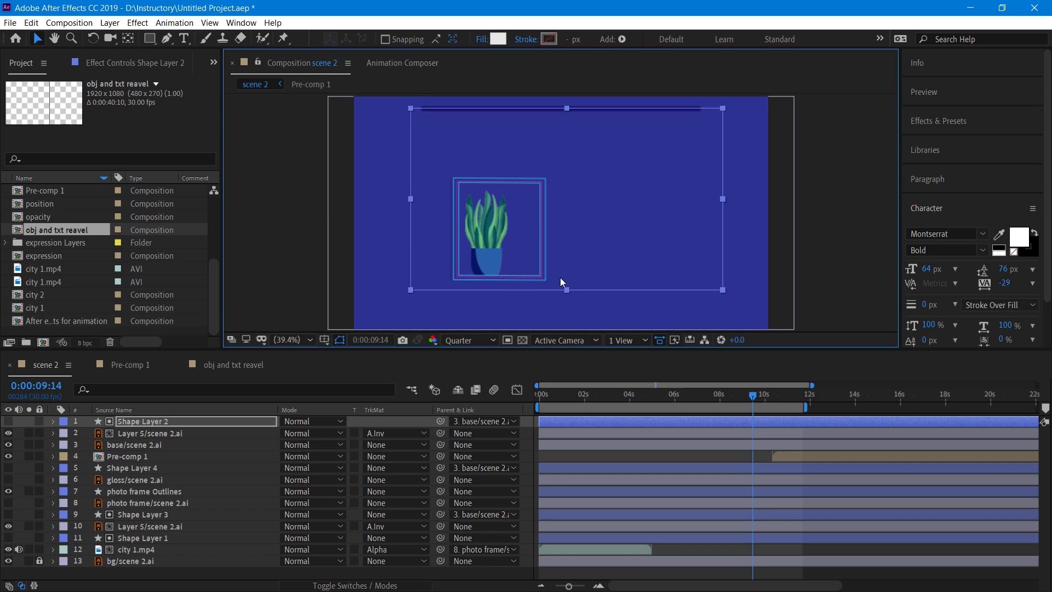
left_click_drag(567, 289, 572, 449)
left_click_drag(683, 270, 686, 179)
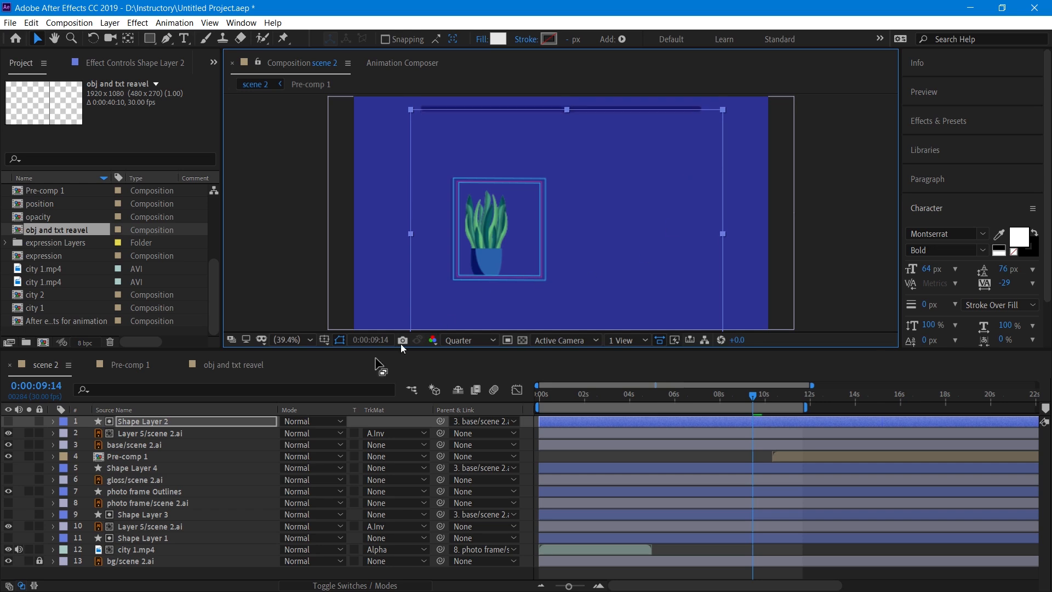
- Enlarge Shape Layer 3 from the raised shelf to below the frame's lower edge so it fully covers the left-hand plant
left_click(165, 514)
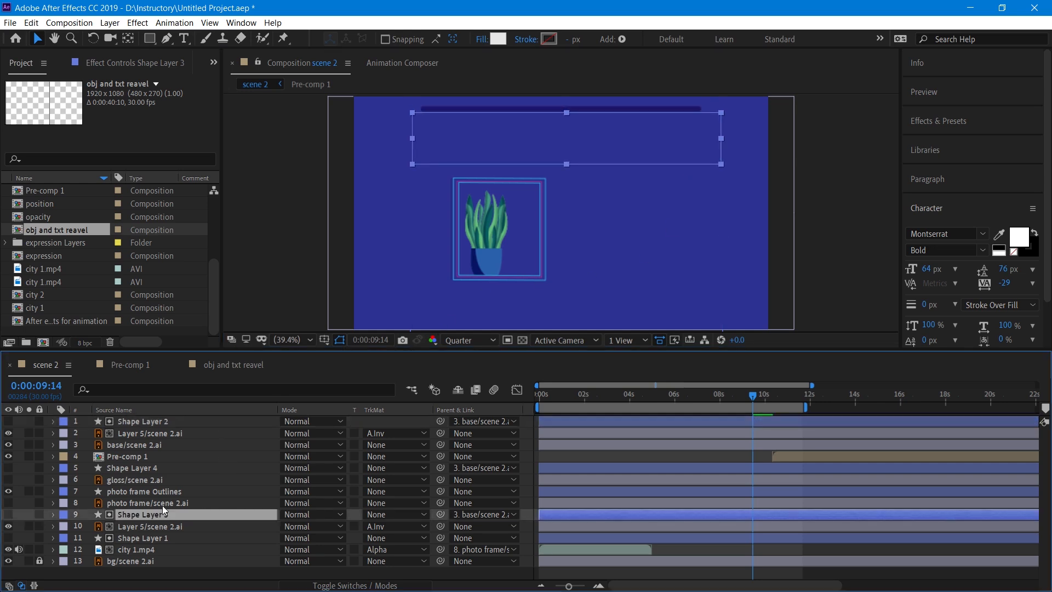
left_click_drag(565, 162, 688, 149)
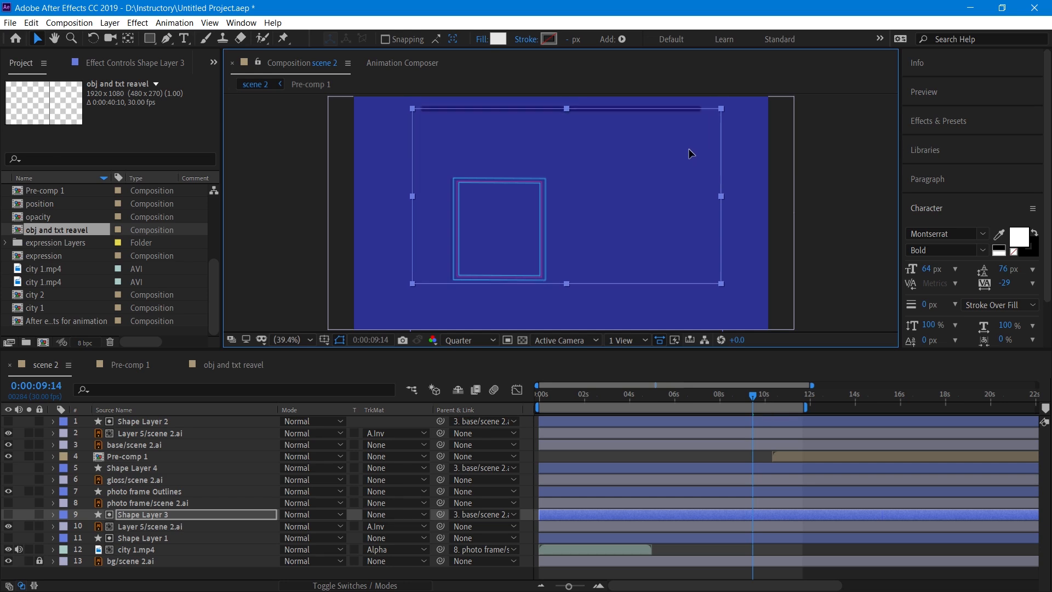
left_click_drag(566, 282, 592, 358)
left_click_drag(686, 272, 688, 203)
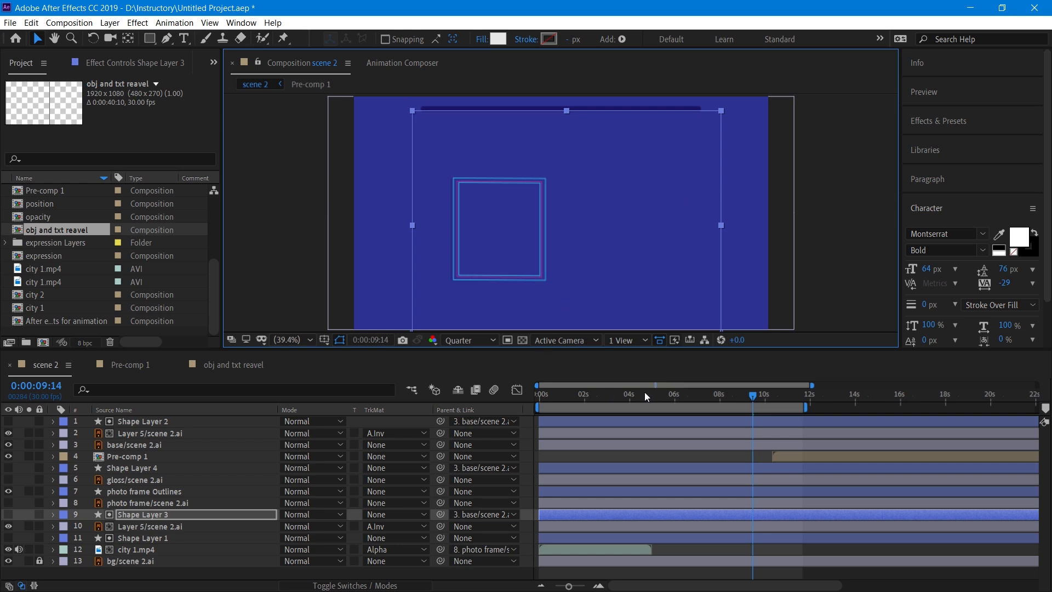
- Preview the shelf and plant transition from 0:00:06:18 and check the frames around 0:00:08:00
left_click_drag(723, 395, 688, 395)
key("space")
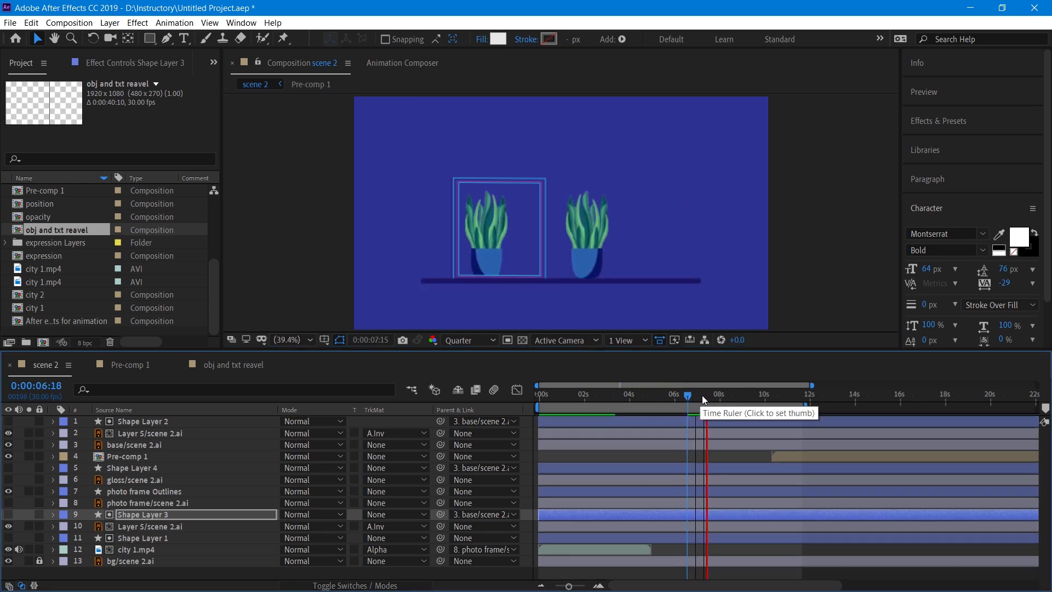
mouse_move(702, 395)
left_mouse_down()
mouse_move(751, 395)
mouse_move(719, 396)
left_mouse_up()
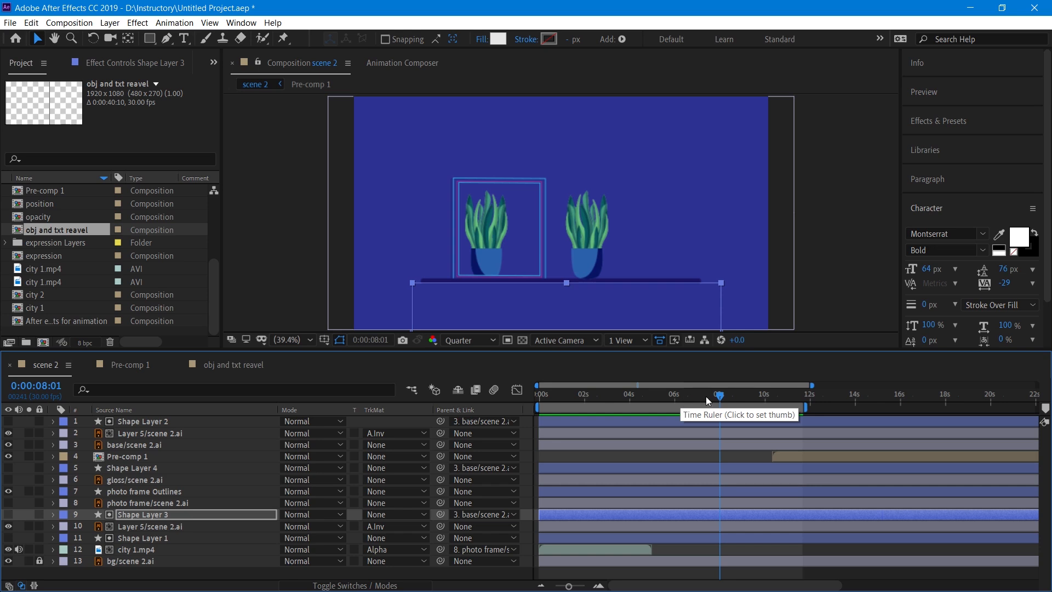
mouse_move(721, 396)
left_mouse_down()
mouse_move(707, 396)
mouse_move(720, 396)
left_mouse_up()
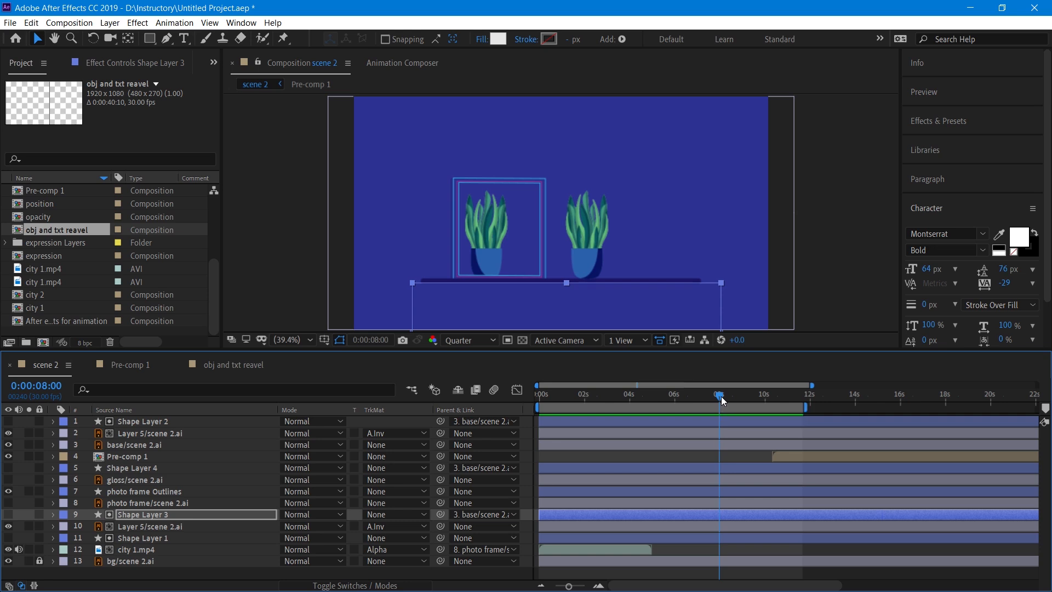
- Add an Opacity keyframe of 100% to the photo frame Outlines layer at 0:00:08:08, where the shelf starts rising
left_click_drag(720, 396, 736, 396)
left_click_drag(736, 396, 727, 396)
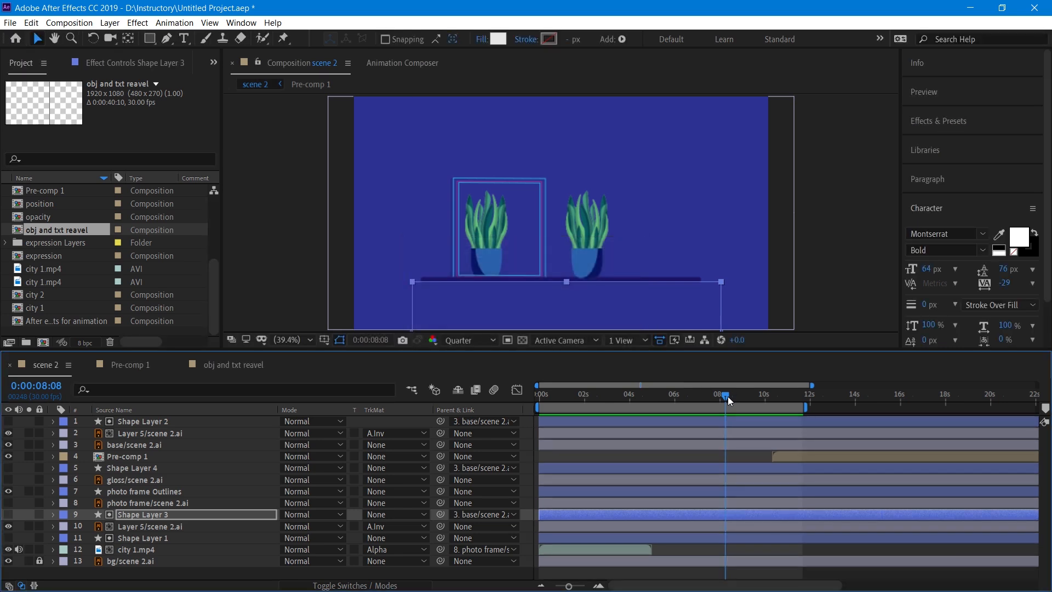
left_click(160, 491)
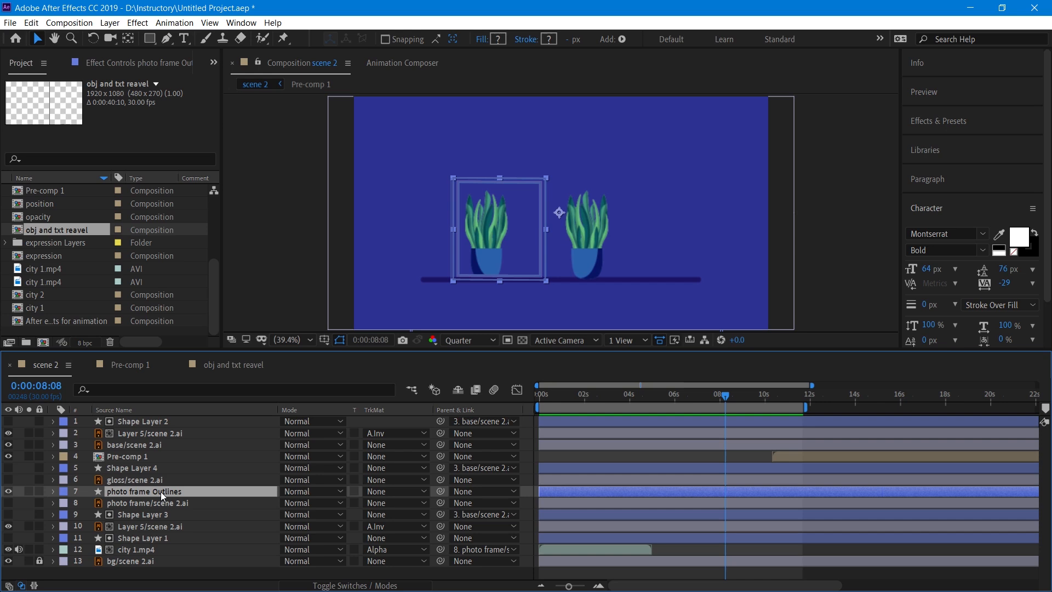
key("t")
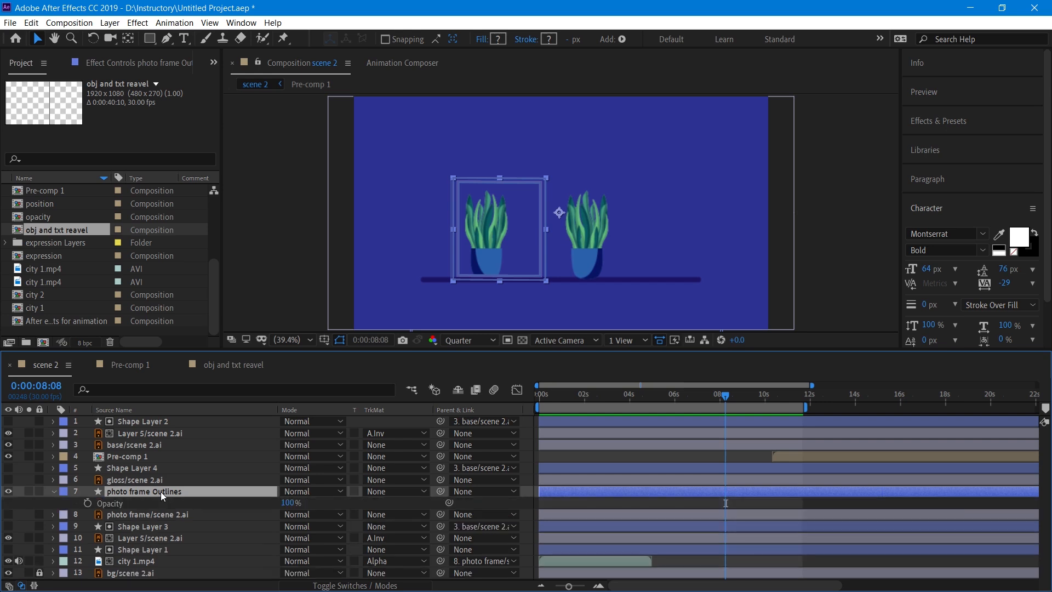
left_click(85, 503)
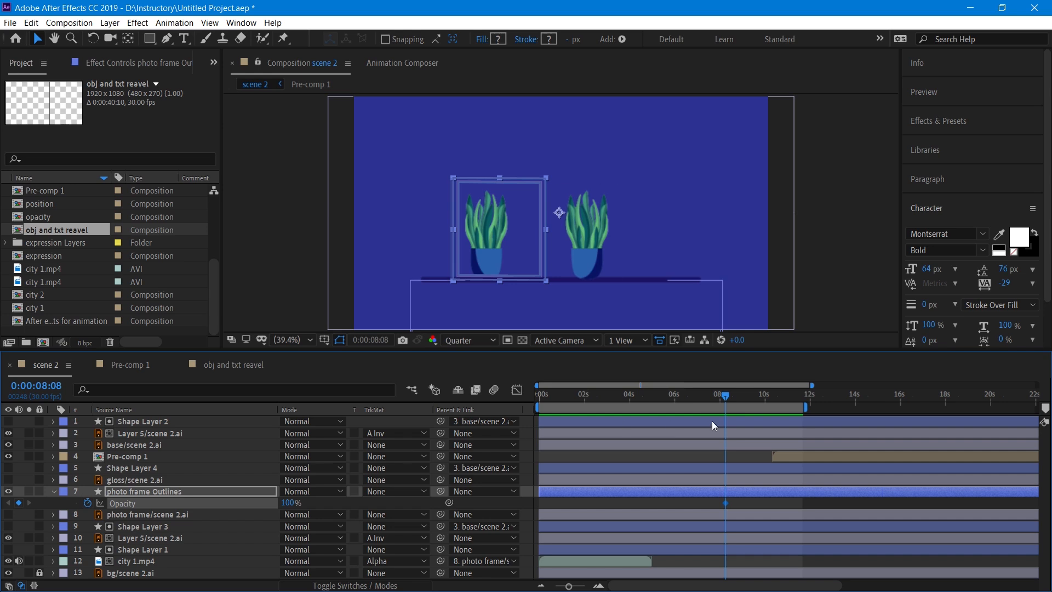
- Add an Opacity keyframe of 39% to the photo frame Outlines layer at 0:00:08:12, during the shelf's rise
left_click_drag(727, 396, 732, 395)
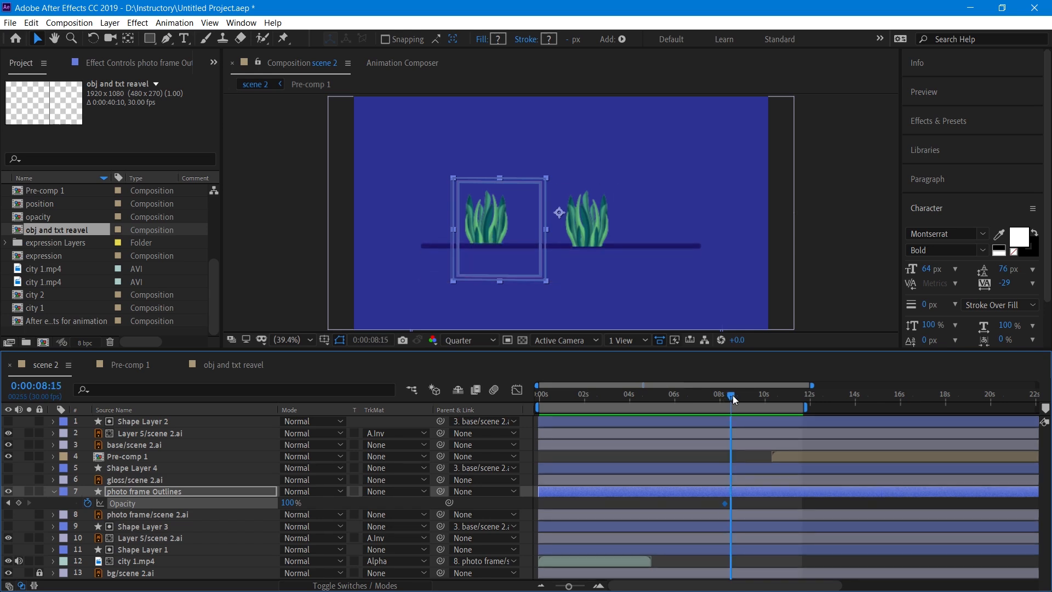
left_click_drag(732, 396, 731, 395)
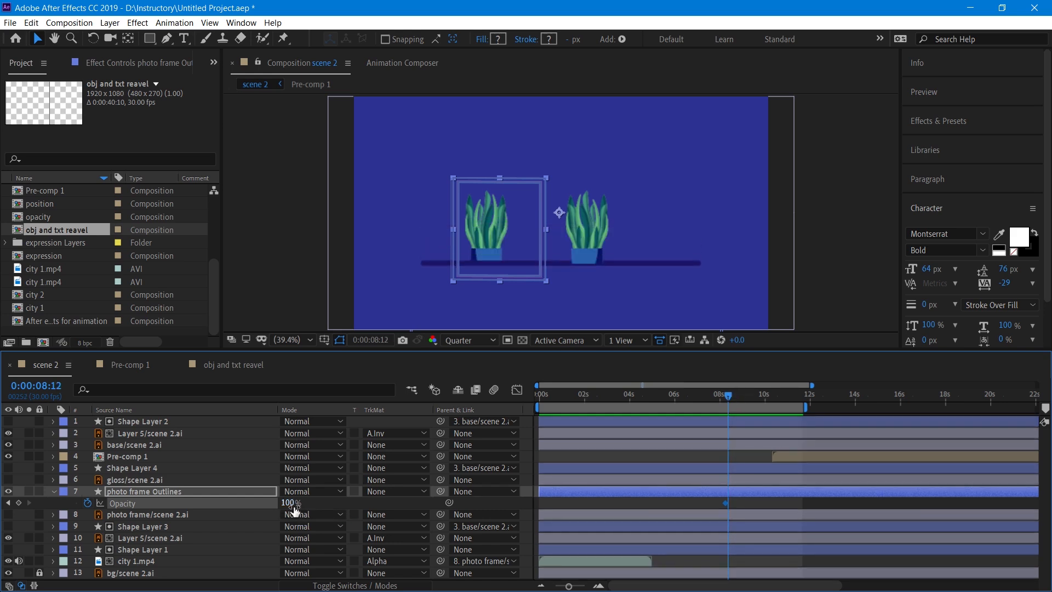
left_click_drag(294, 502, 143, 503)
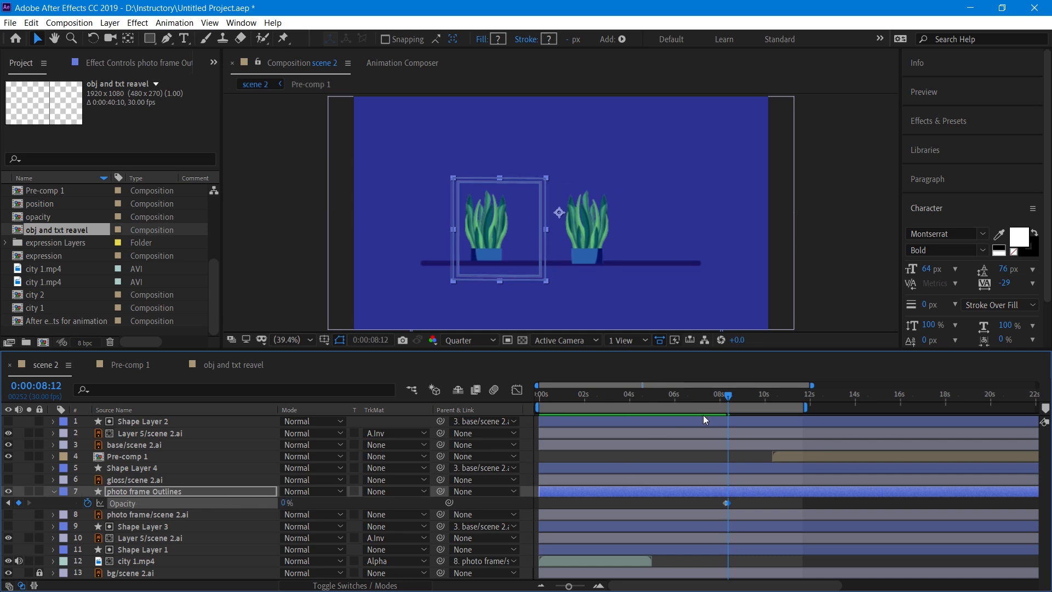
left_click_drag(285, 503, 315, 503)
- Add an Opacity keyframe of 0% to the photo frame Outlines layer at 0:00:08:26
left_click(732, 394)
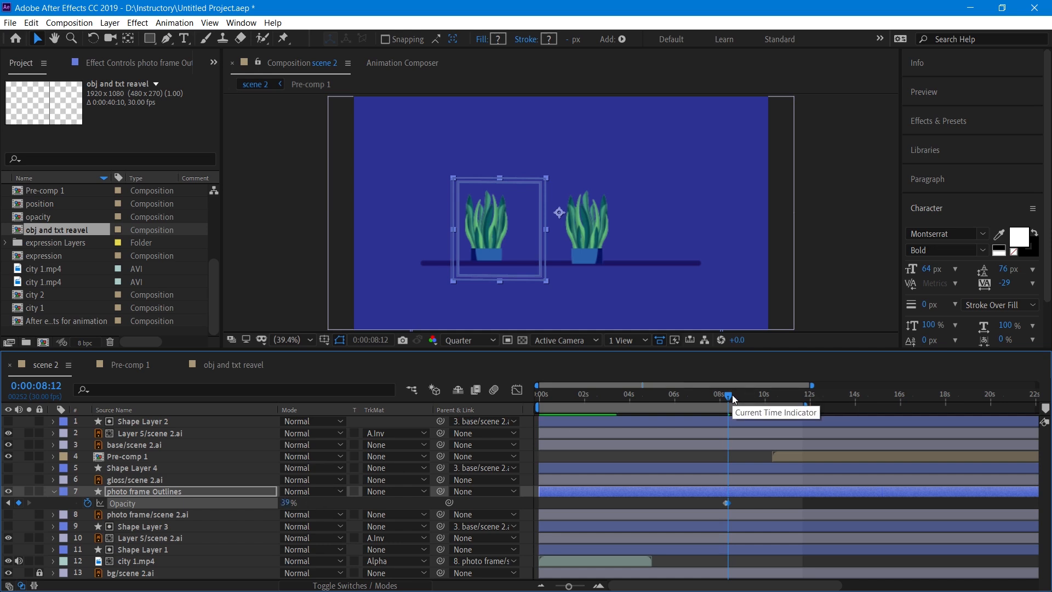
left_click_drag(742, 395, 742, 394)
left_click(284, 502)
type("0")
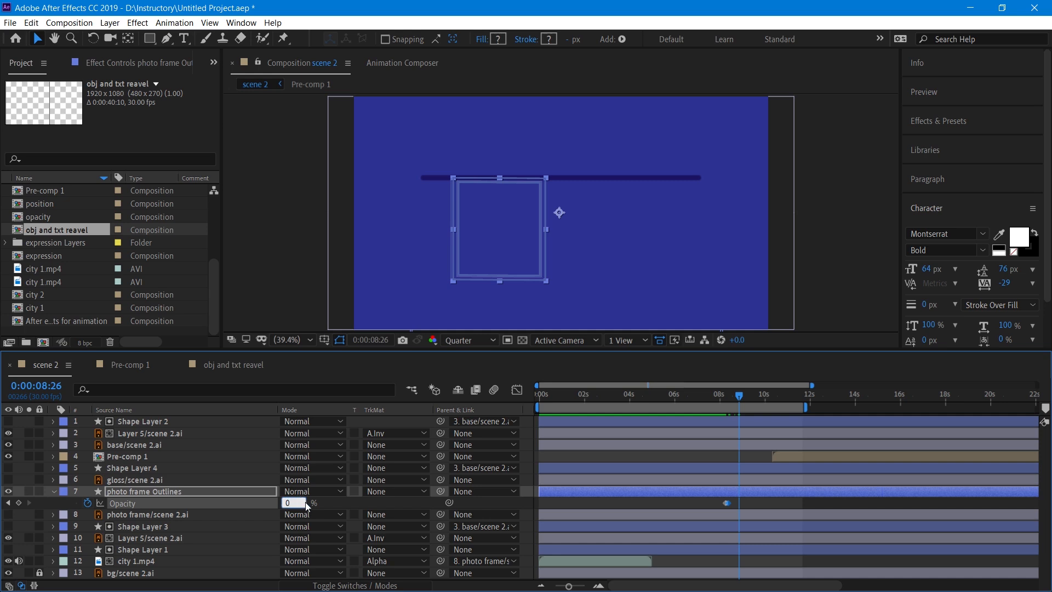
key("Return")
- Preview the rising shelf and fading photo frame from 0:00:07:11, 0:00:07:16 and 0:00:06:11
left_click_drag(711, 400, 705, 399)
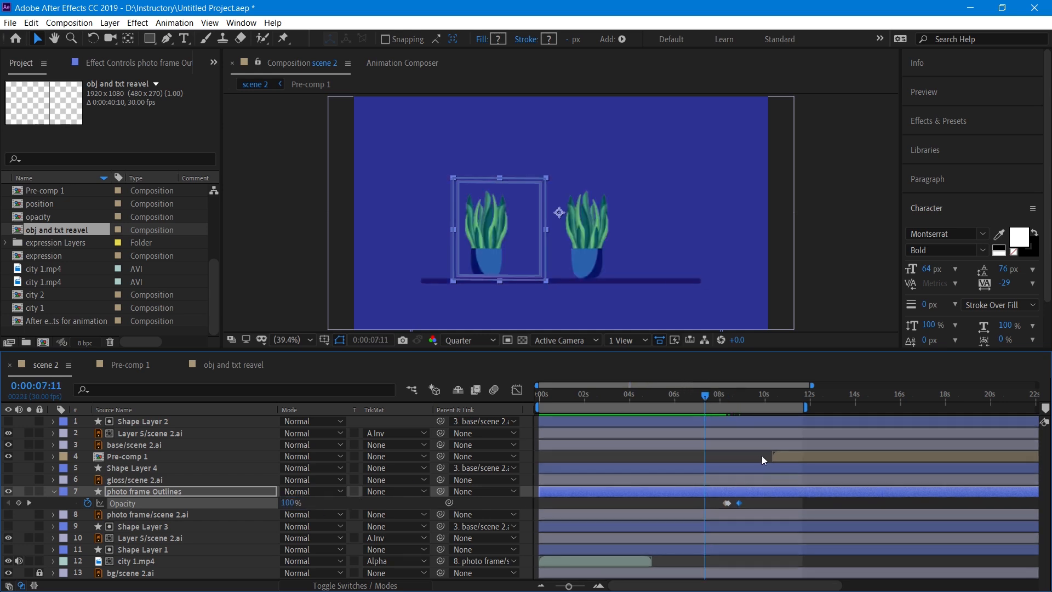
key("space")
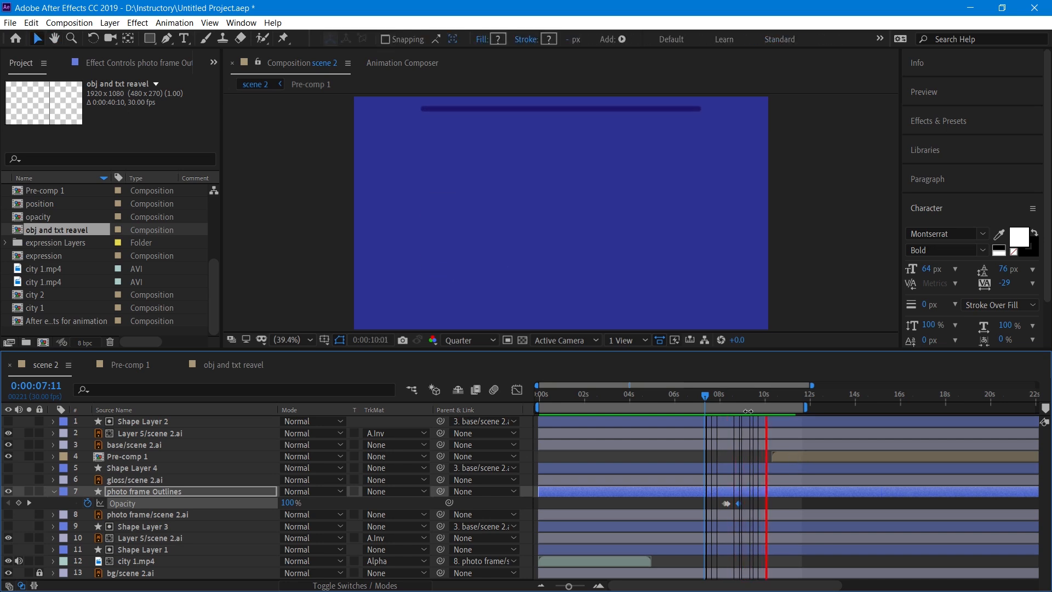
key("space")
mouse_move(723, 394)
left_mouse_down()
mouse_move(697, 395)
mouse_move(728, 396)
mouse_move(708, 395)
left_mouse_up()
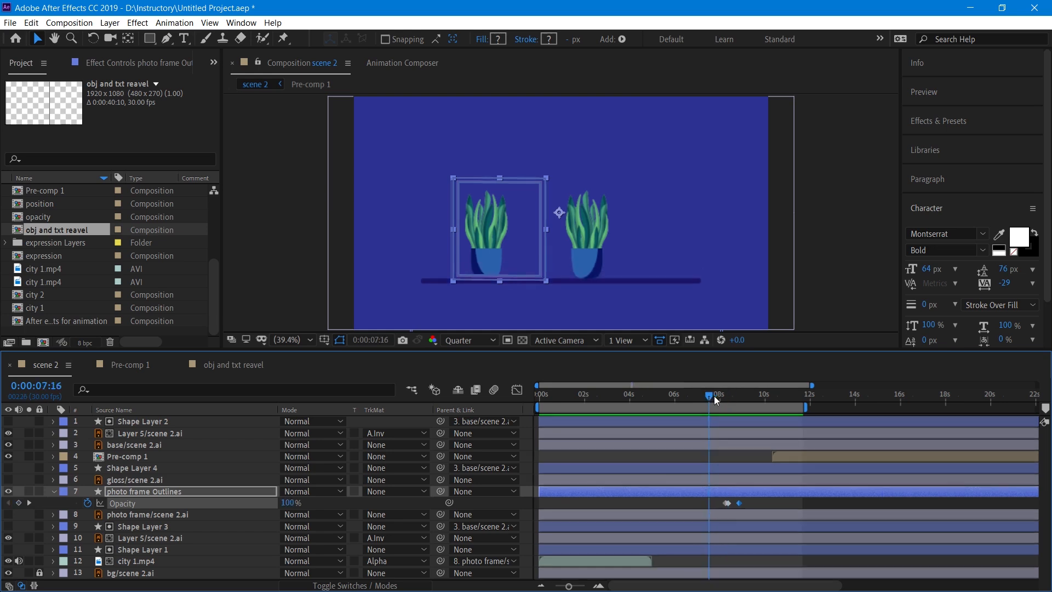
key("space")
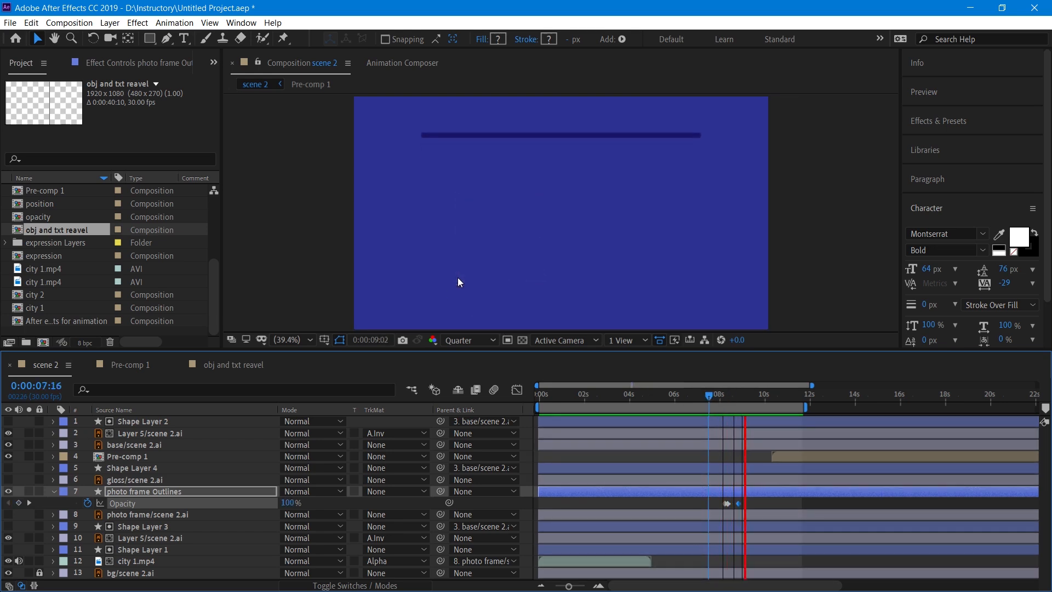
key("space")
left_click_drag(719, 393, 683, 393)
key("space")
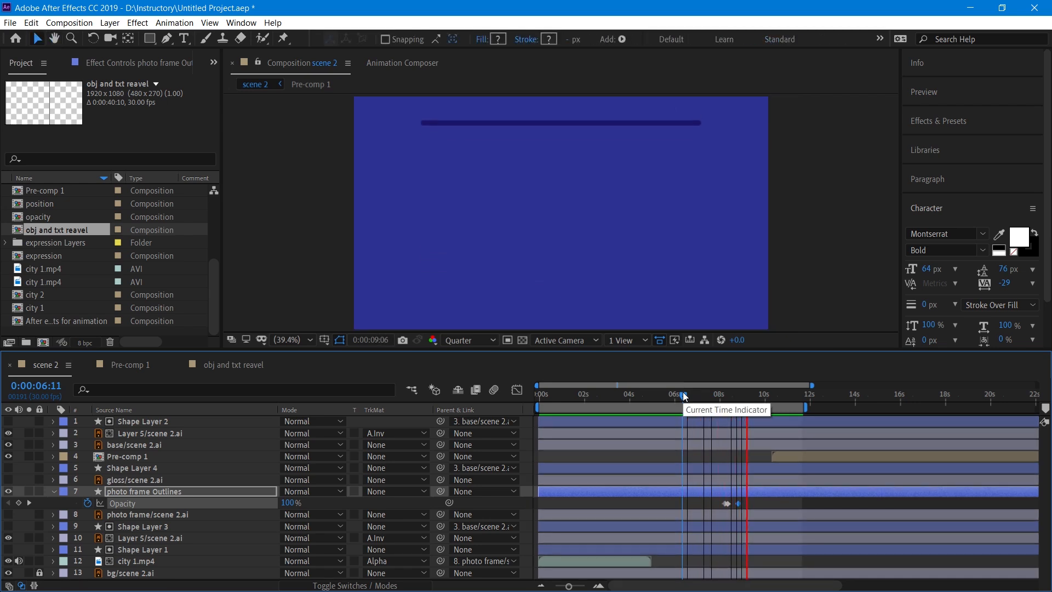
key("space")
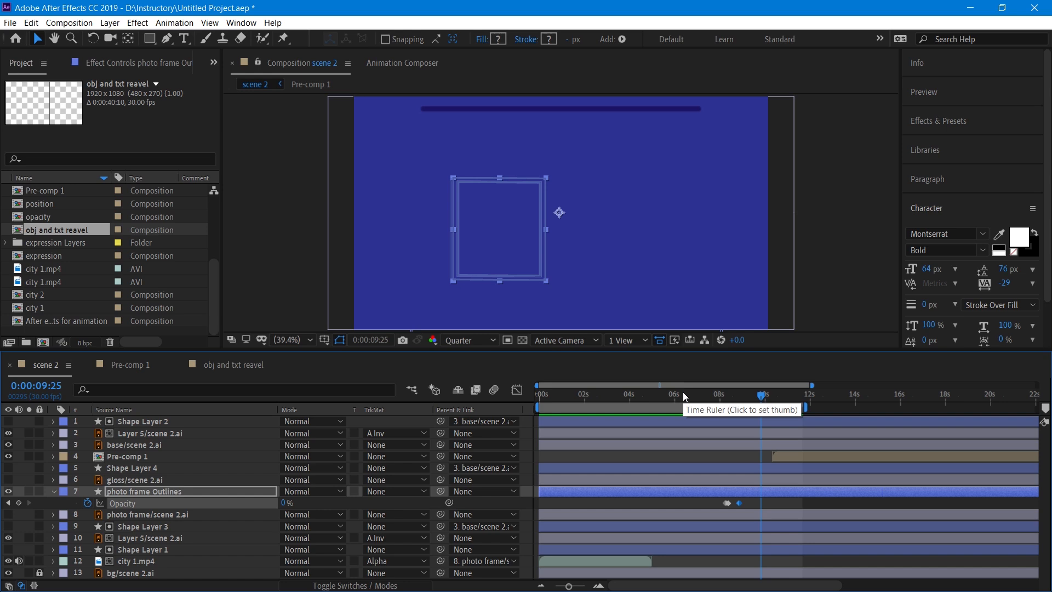
- Replay the shelf transition from 0:00:07:20 and 0:00:07:10, and check the frame with Pre-comp 1 at 0:00:10:17
left_click_drag(705, 396, 711, 395)
key("space")
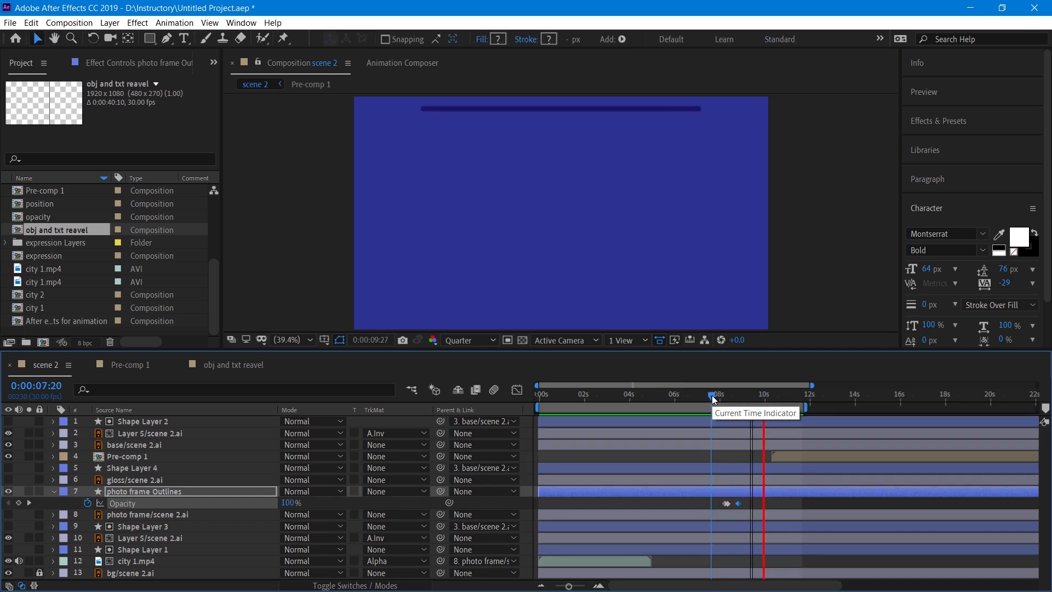
key("space")
left_click_drag(729, 397, 704, 398)
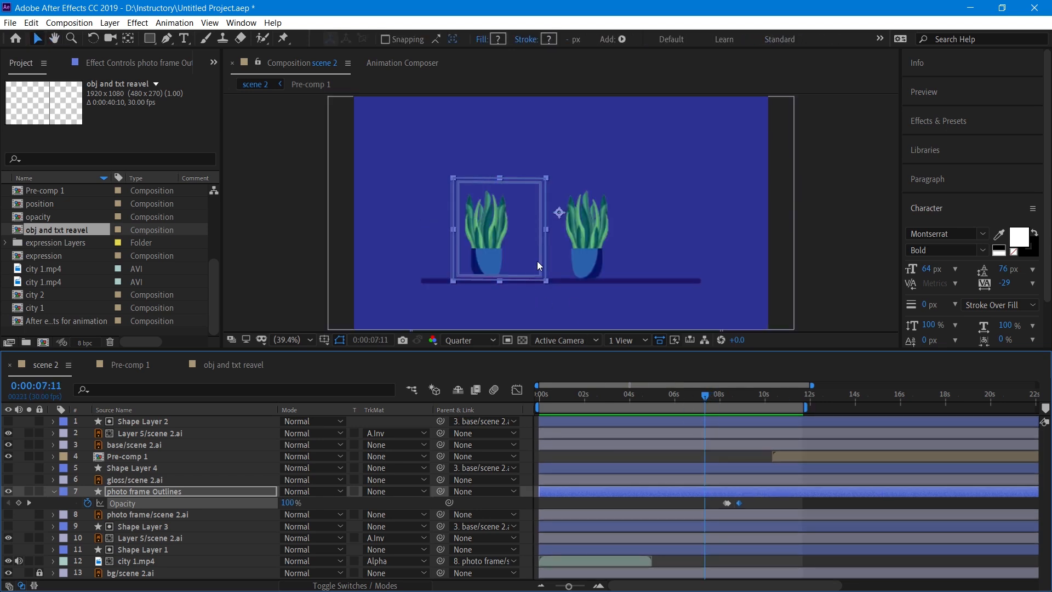
left_click(777, 396)
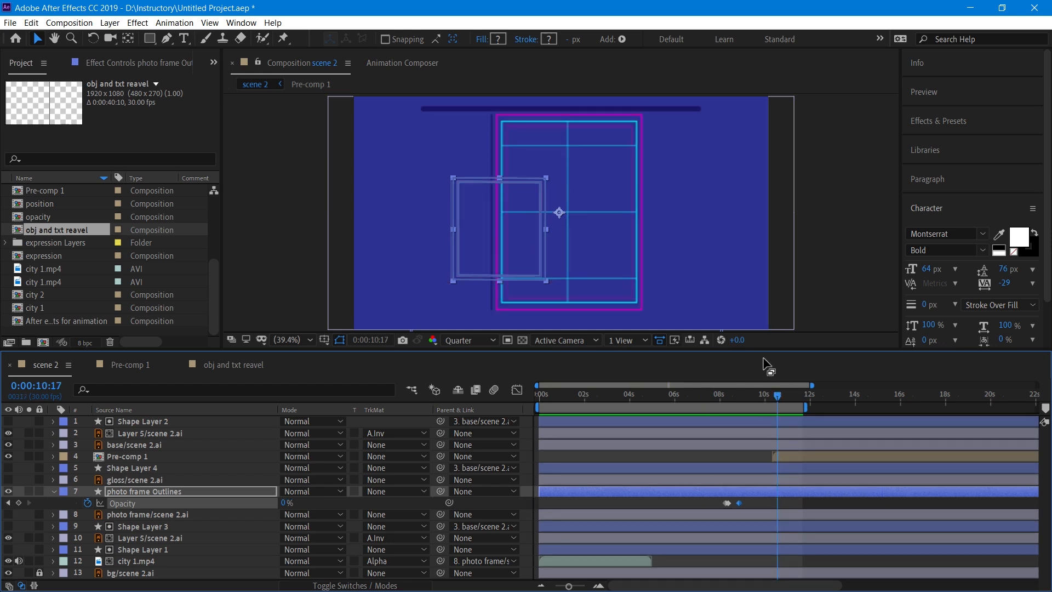
left_click(733, 396)
left_click(721, 395)
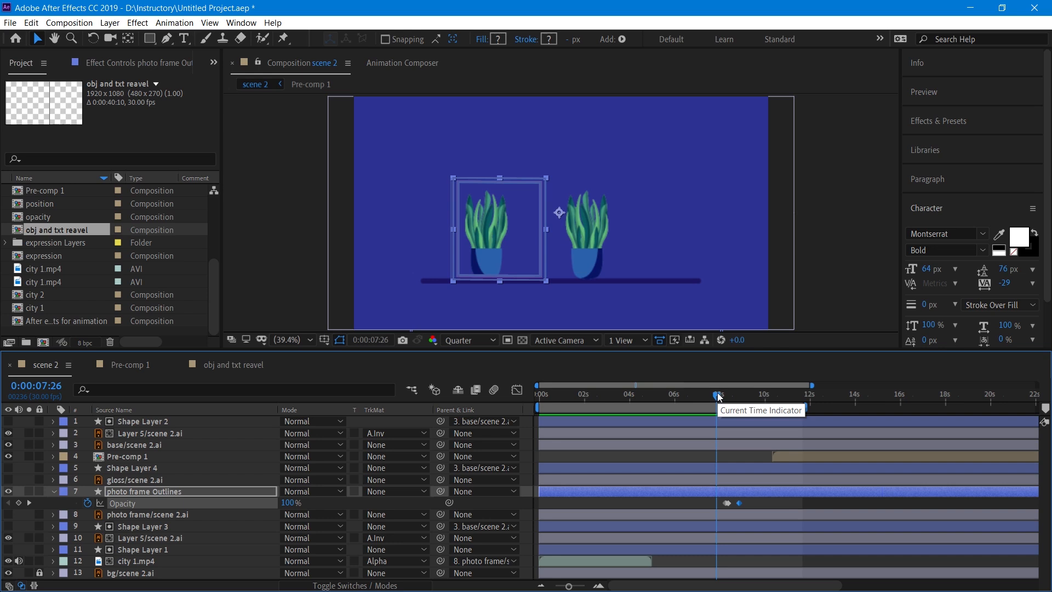
mouse_move(720, 396)
left_mouse_down()
mouse_move(747, 396)
mouse_move(705, 396)
left_mouse_up()
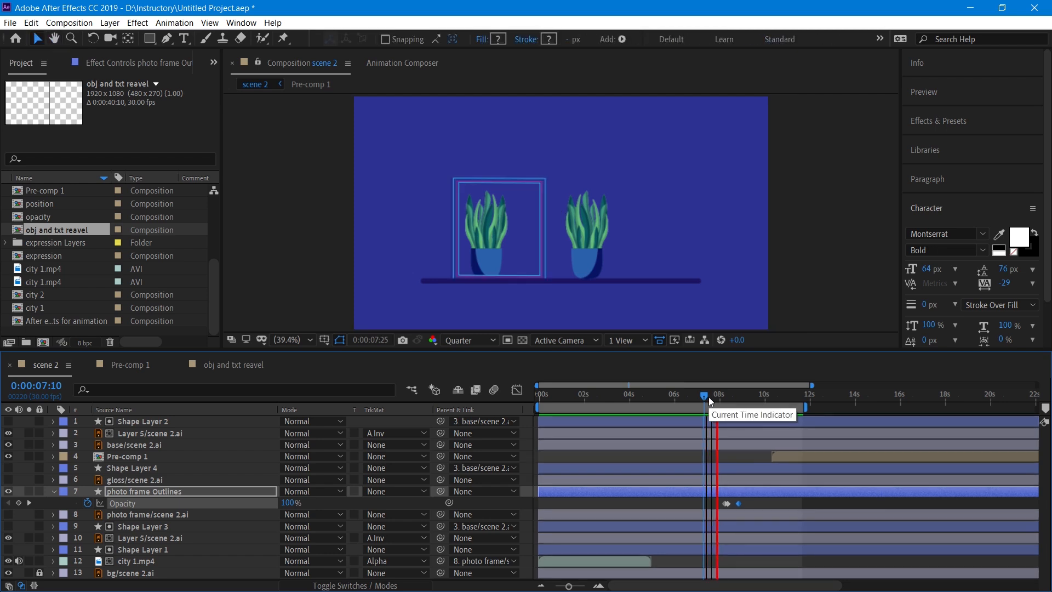
key("space")
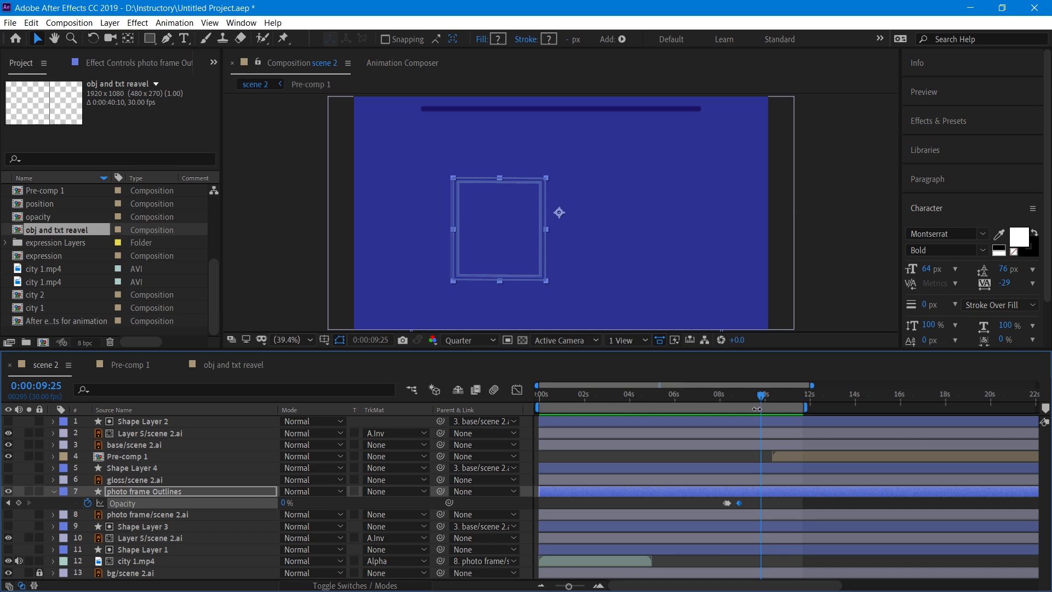
- Preview scene 2 from the beginning
left_click_drag(719, 399, 528, 399)
key("space")
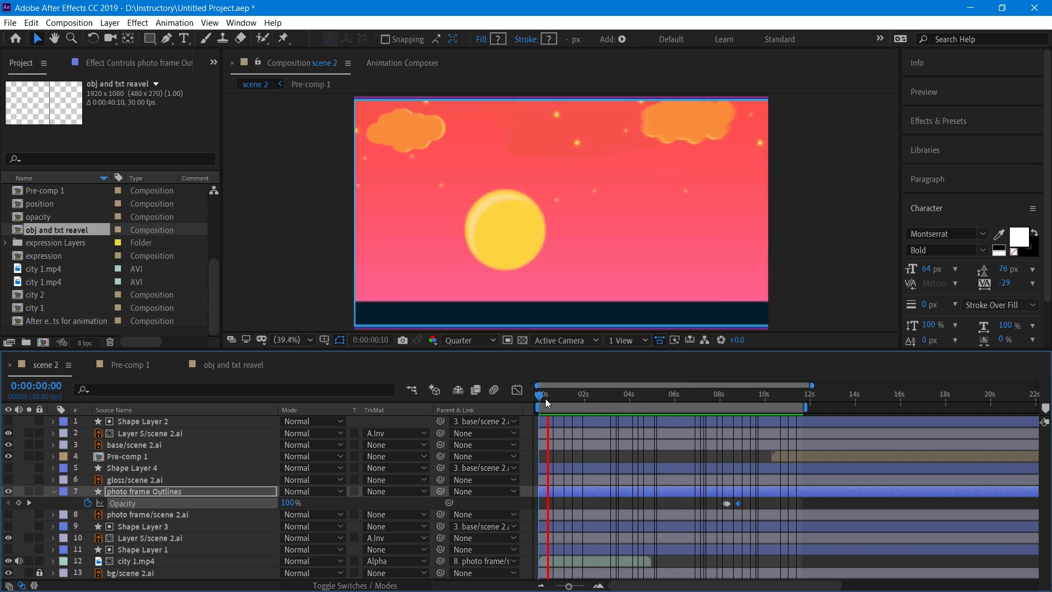
key("space")
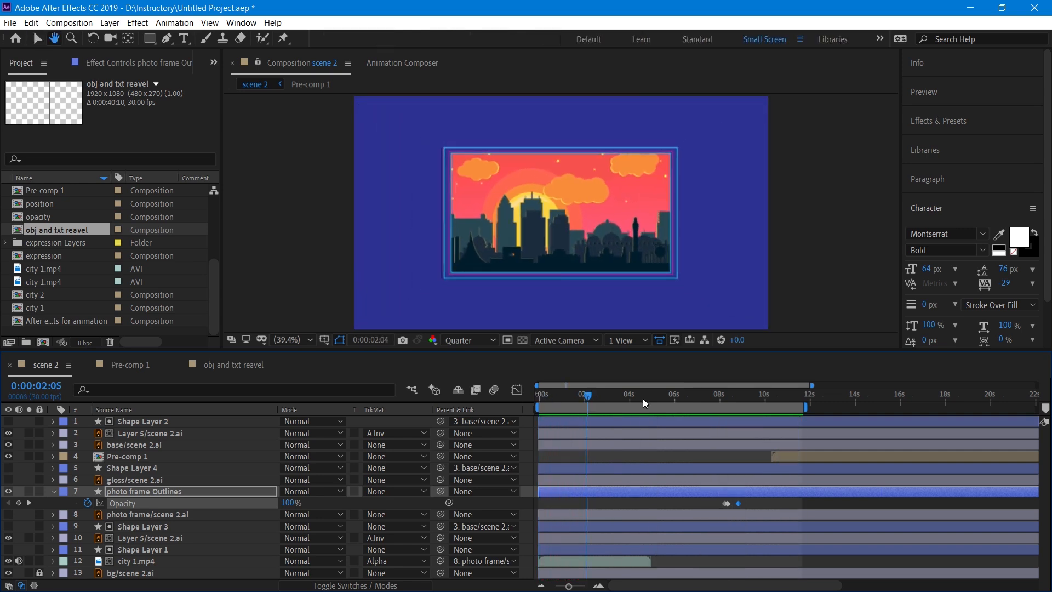
- Collapse the photo frame Outlines layer and move Pre-comp 1 earlier so it starts at 0:00:09:20
left_click_drag(713, 399, 755, 398)
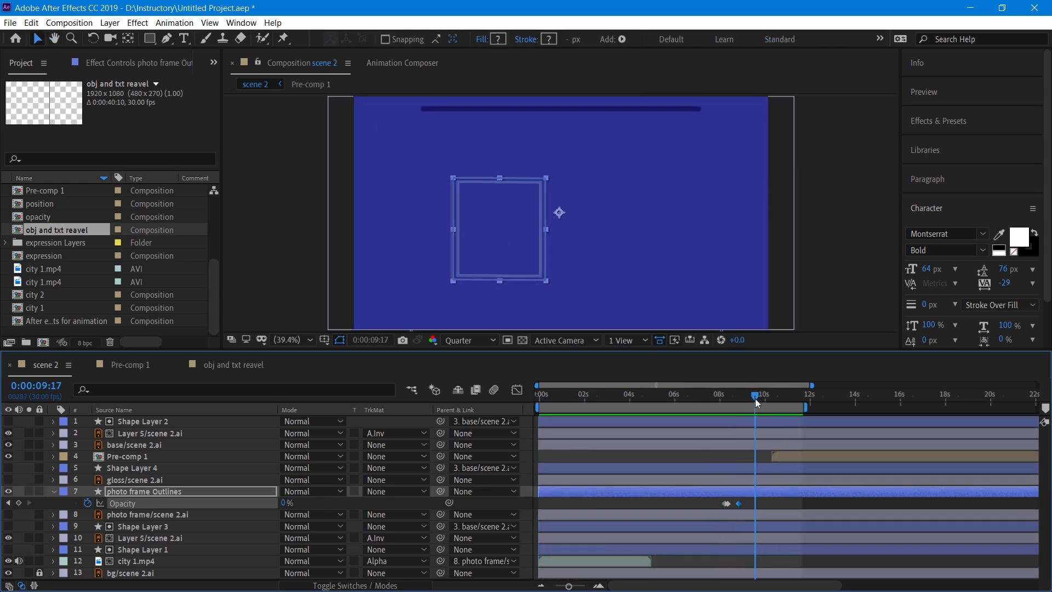
left_click(49, 491)
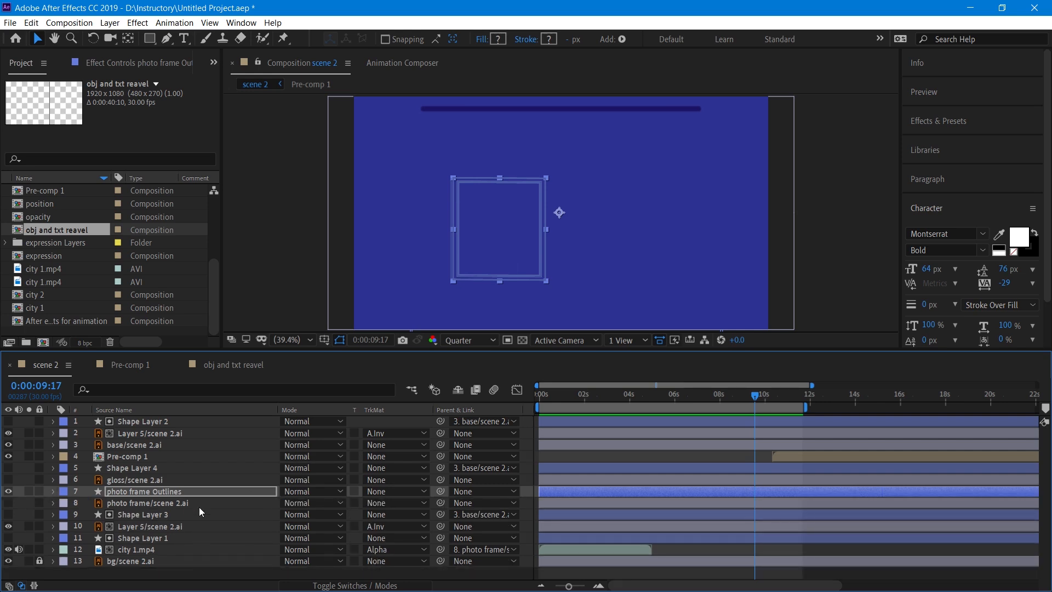
left_click(199, 577)
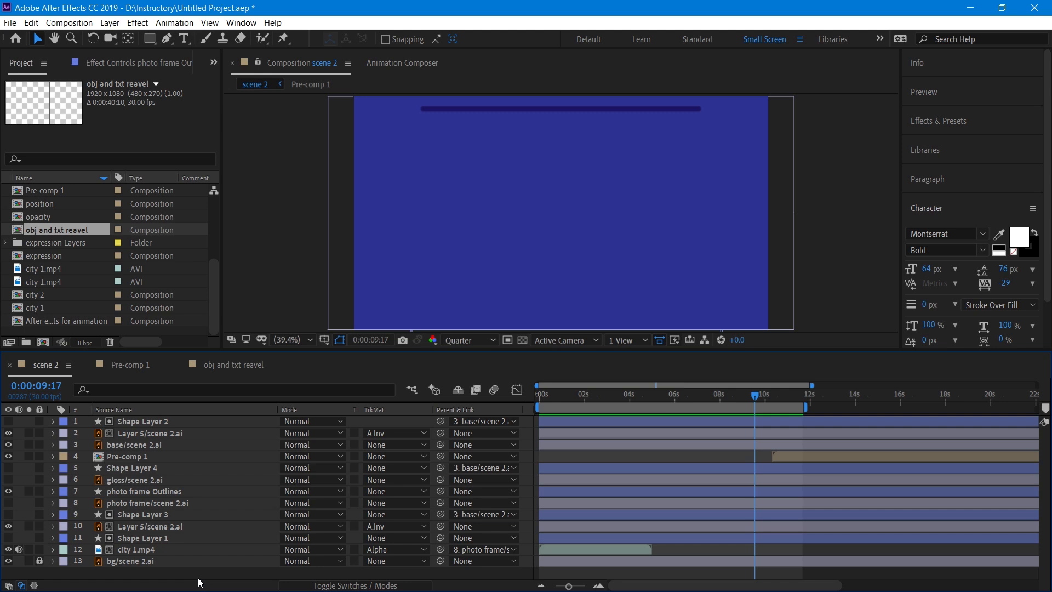
mouse_move(757, 395)
left_mouse_down()
mouse_move(741, 395)
mouse_move(763, 394)
left_mouse_up()
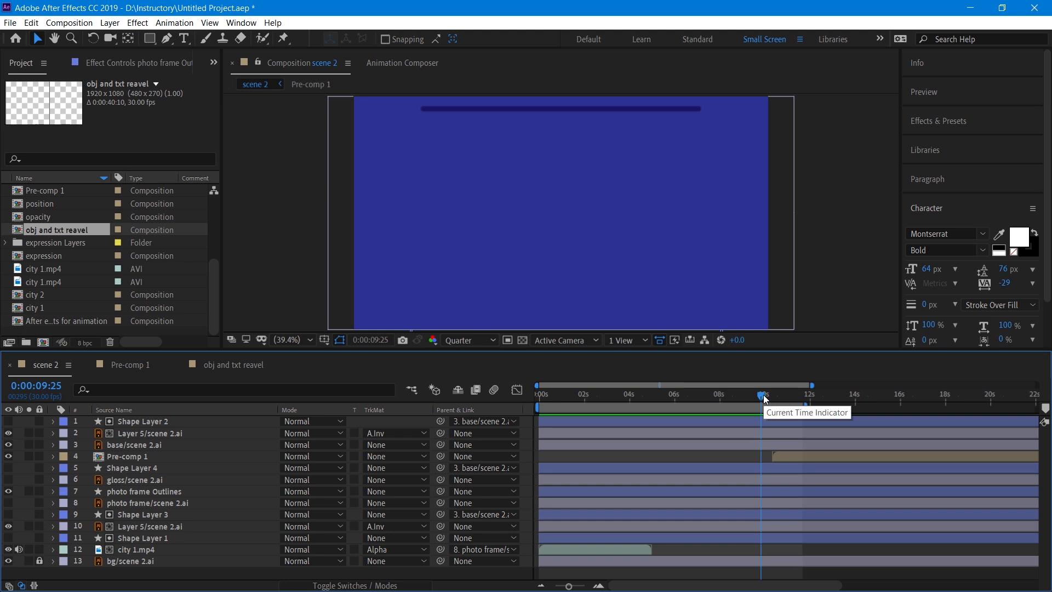
left_click(768, 395)
mouse_move(768, 394)
left_mouse_down()
mouse_move(780, 394)
mouse_move(764, 395)
left_mouse_up()
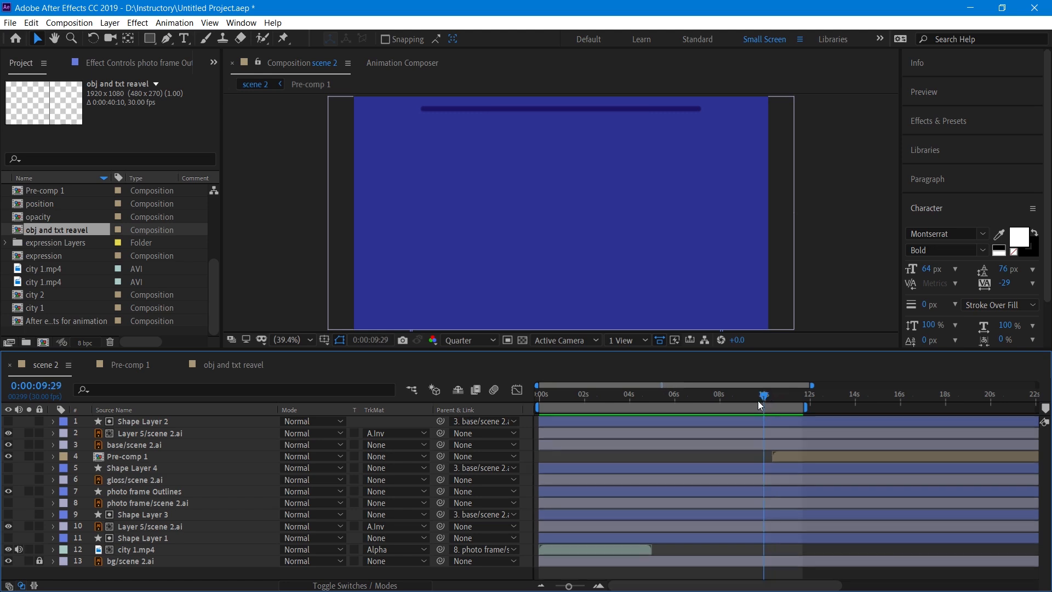
left_click(766, 394)
mouse_move(765, 394)
left_mouse_down()
mouse_move(775, 392)
mouse_move(739, 392)
mouse_move(753, 395)
left_mouse_up()
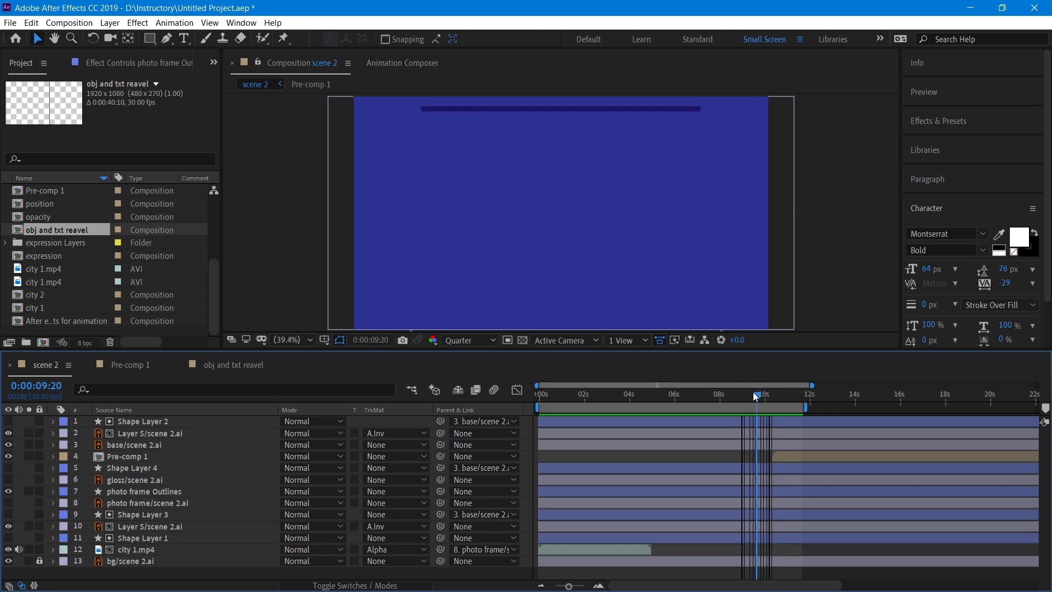
left_click_drag(820, 454, 805, 454)
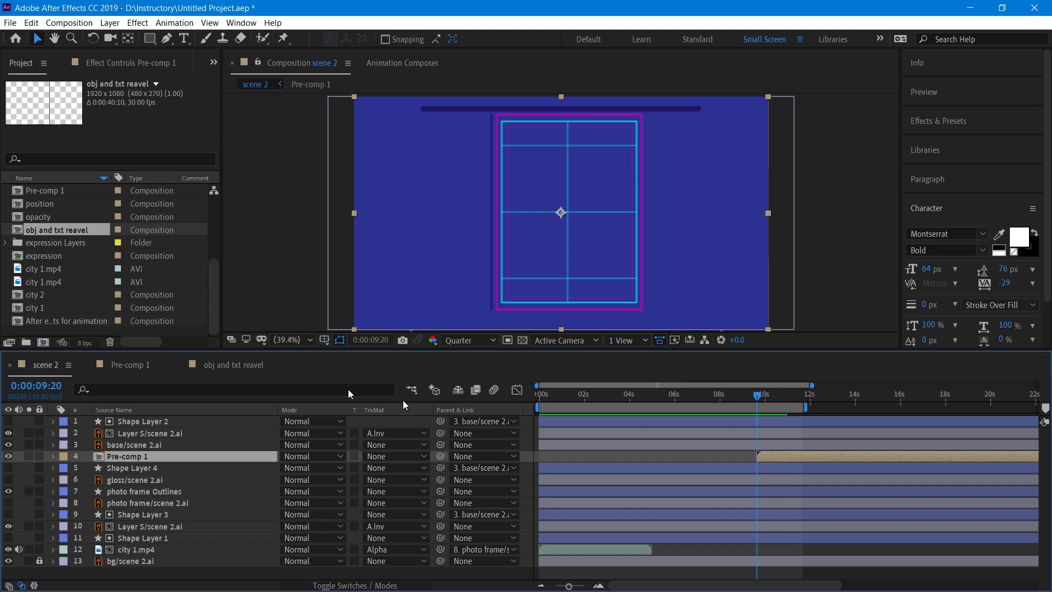
- In Pre-comp 1, shift the five layers from window grill through WINDOW SCENE slightly downward together at 0:00:00:13
left_click(136, 367)
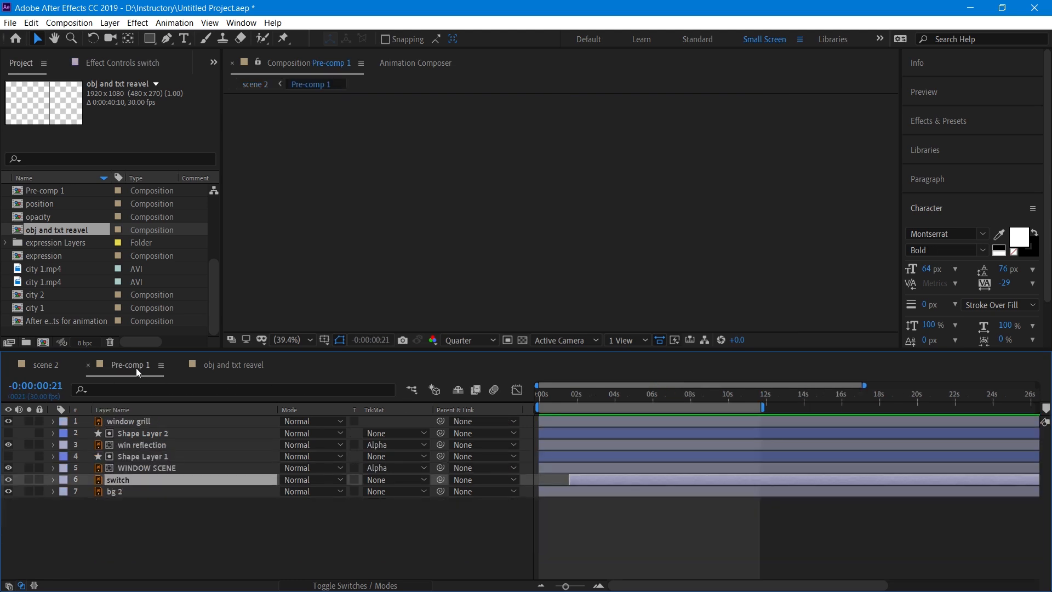
left_click(248, 509)
left_click_drag(542, 392, 547, 398)
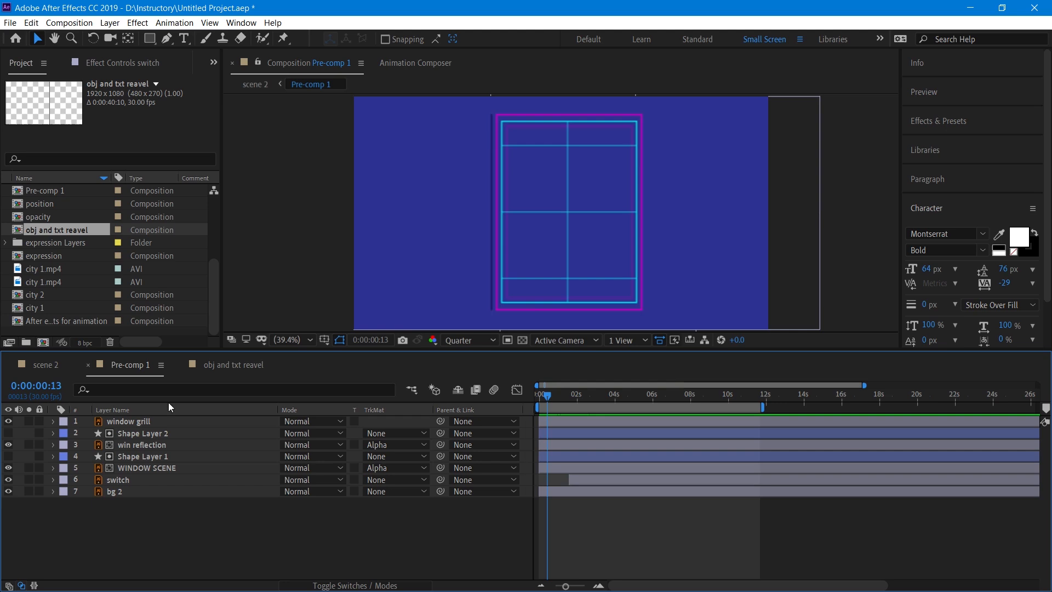
left_click(144, 469)
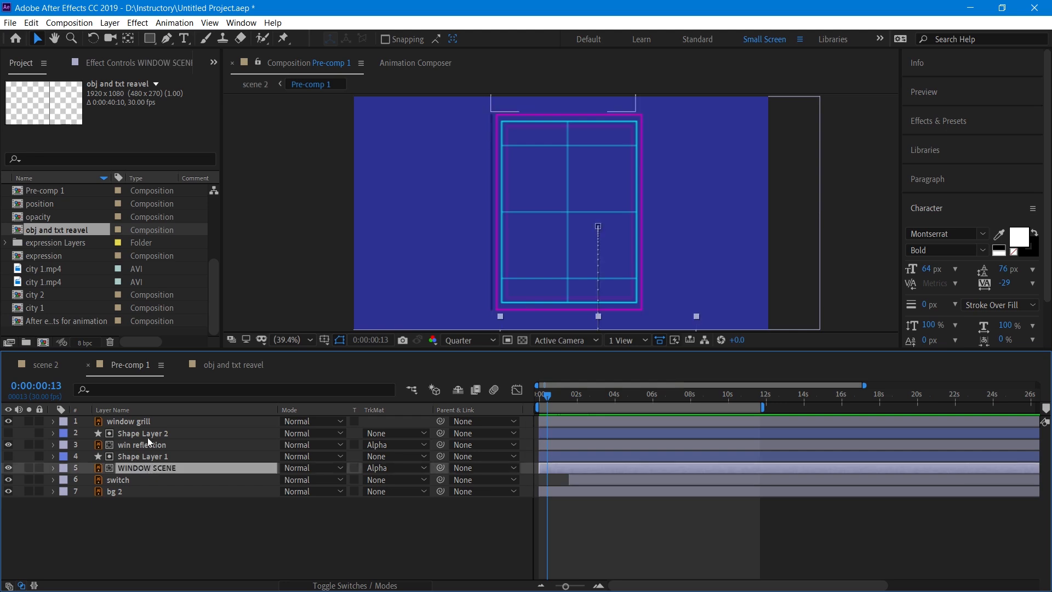
left_click(146, 422, "shift")
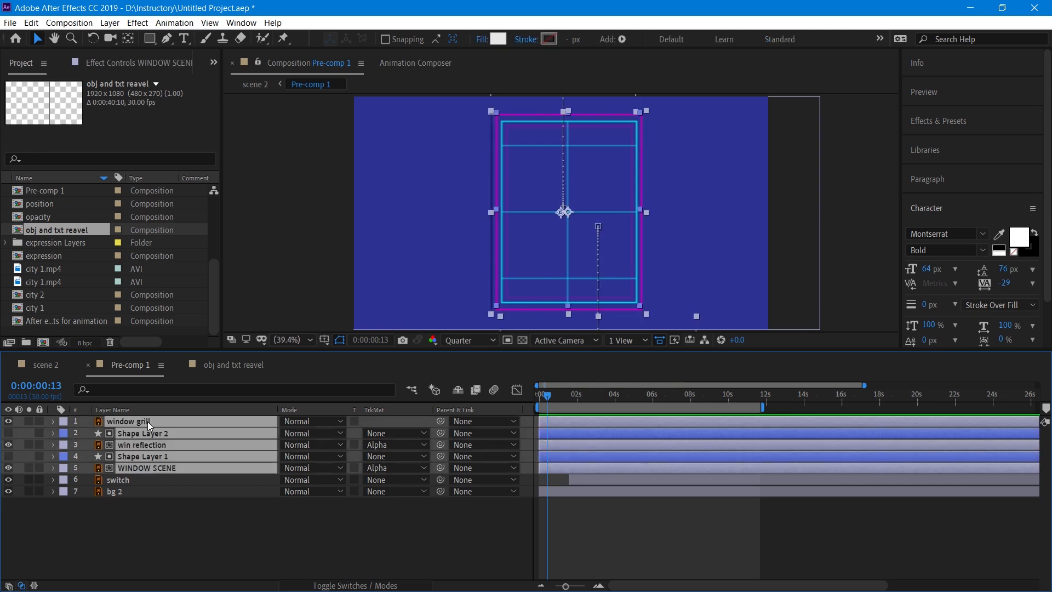
left_click_drag(637, 242, 638, 246)
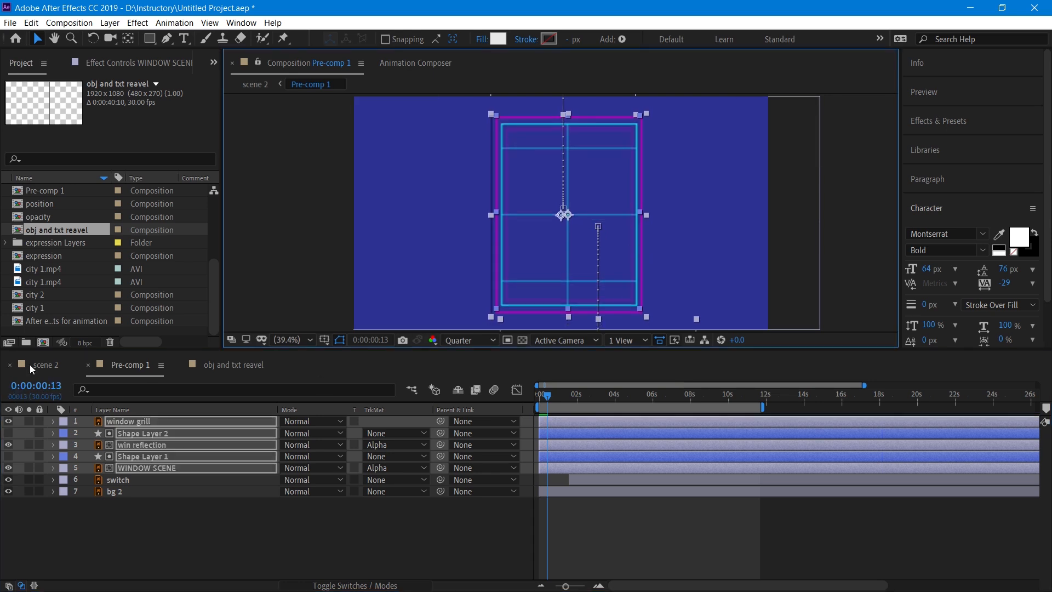
- Return to scene 2 at 0:00:09:22, make Shape Layer 4 visible and select it
left_click(45, 364)
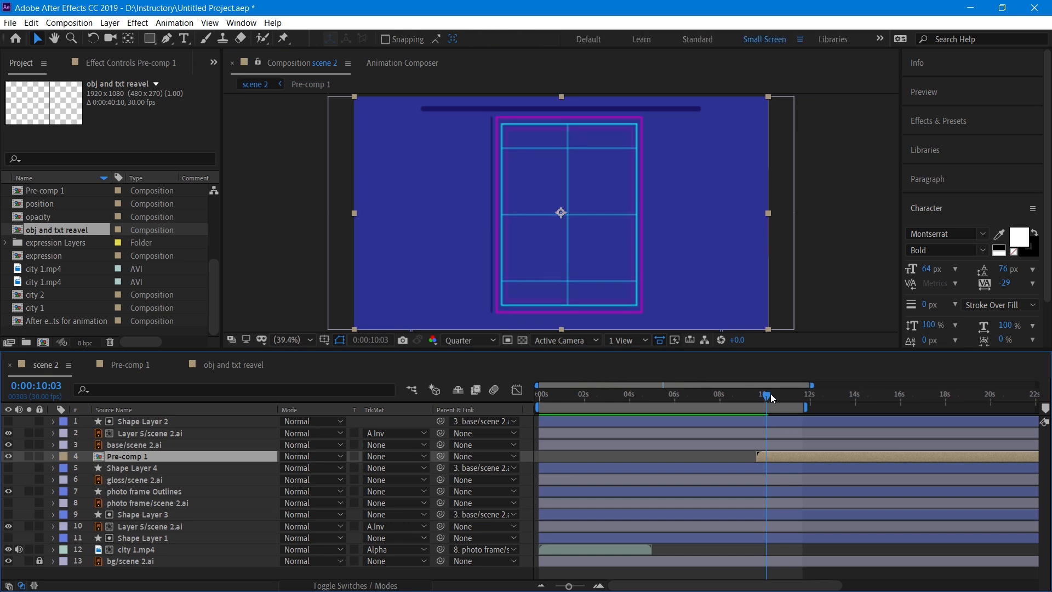
mouse_move(770, 393)
left_mouse_down()
mouse_move(801, 394)
mouse_move(758, 395)
left_mouse_up()
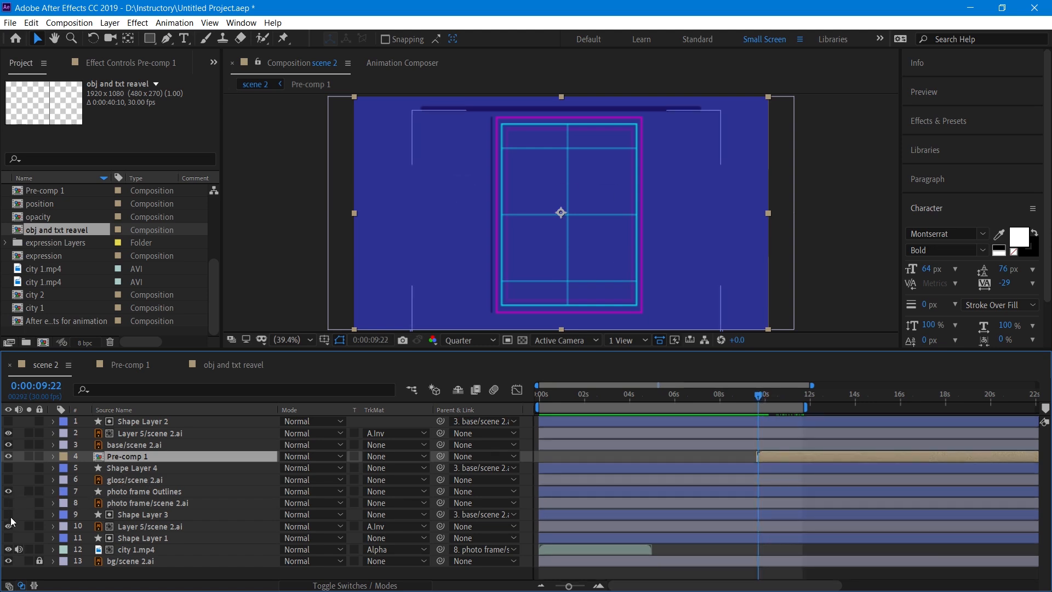
left_click(9, 467)
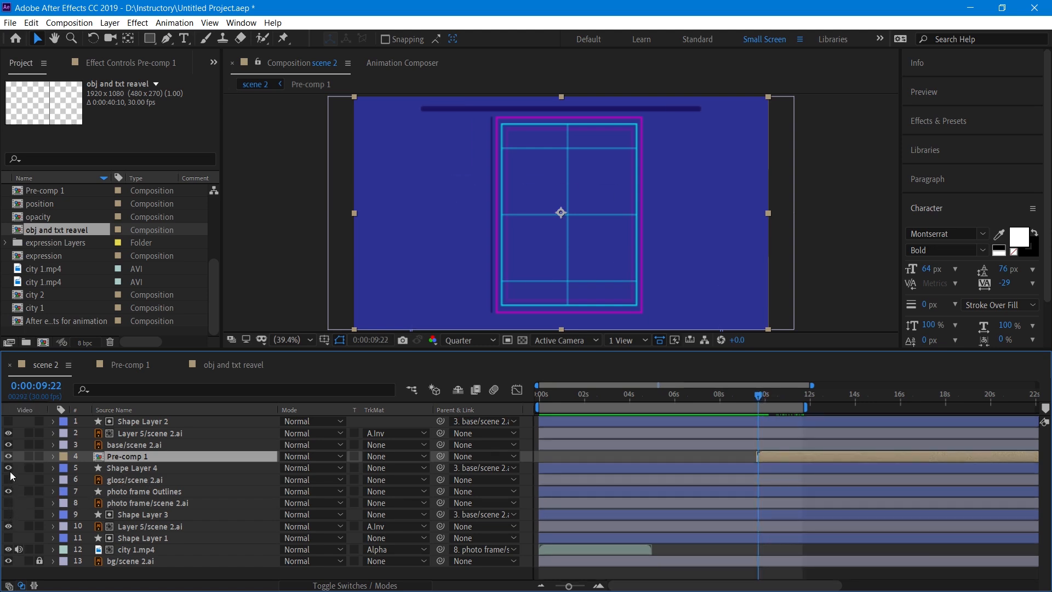
left_click(146, 468)
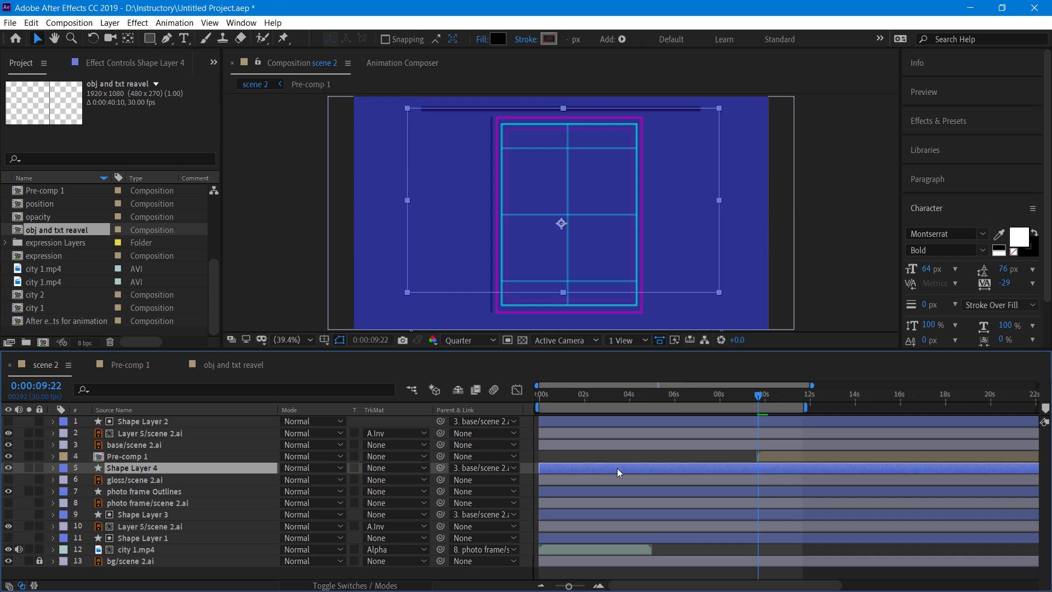
- Start Shape Layer 4 at 0:00:09:22 and extend its rectangle downward past the bottom of the frame, keeping its upper edge at the shelf
left_click_drag(775, 471, 910, 472)
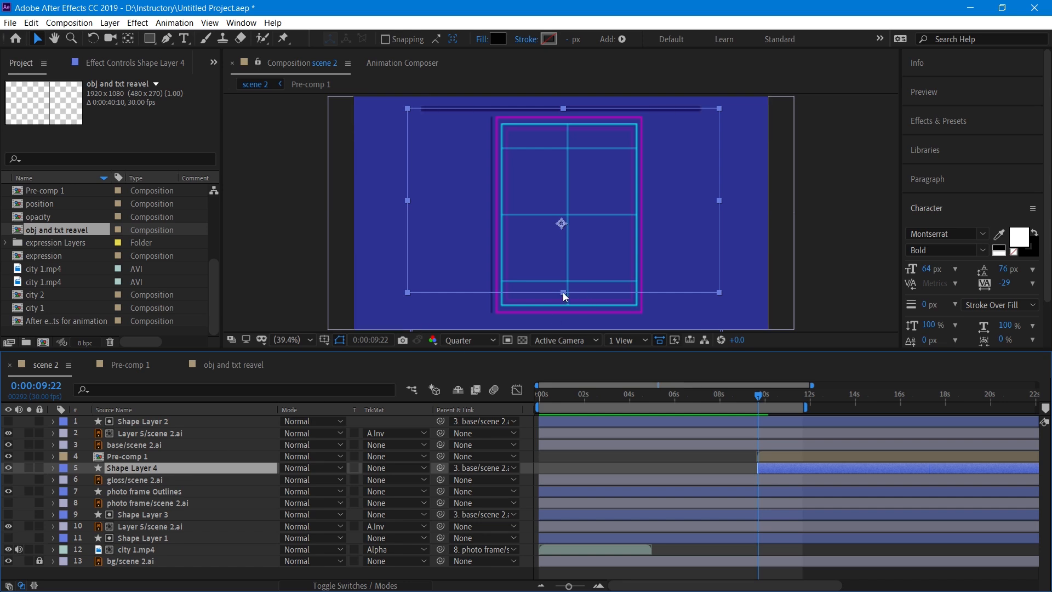
left_click_drag(563, 291, 563, 338)
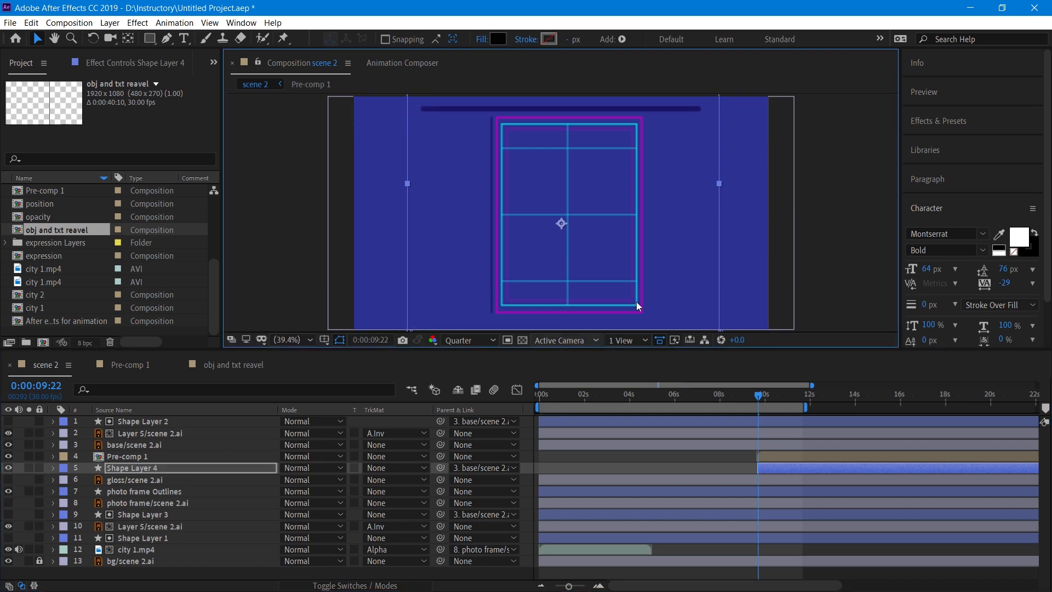
left_click_drag(719, 171, 705, 249)
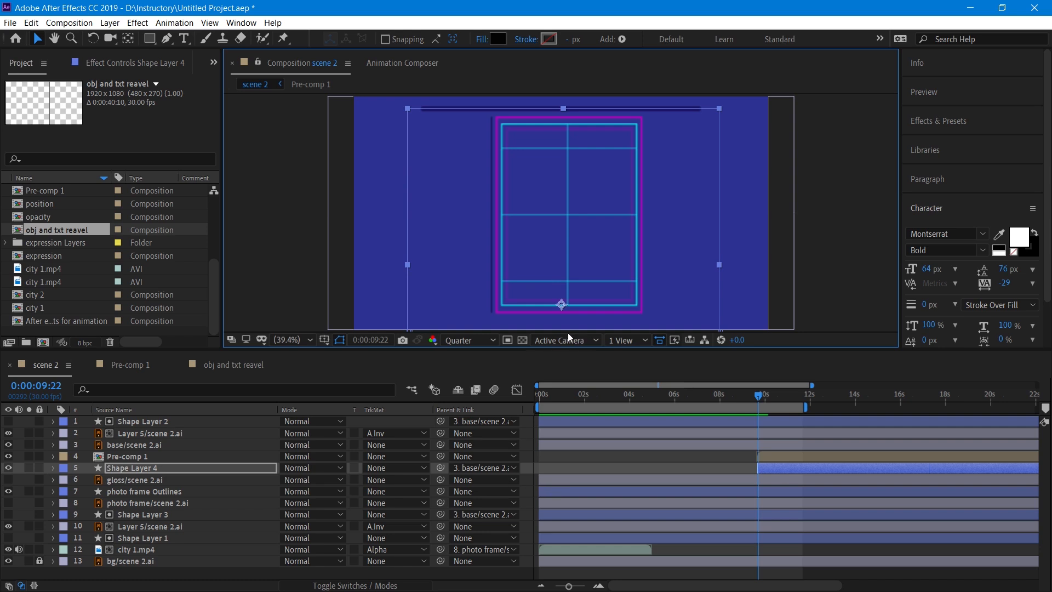
- Place Shape Layer 4 directly above Pre-comp 1 and set Pre-comp 1's track matte to Alpha Inverted Matte "Shape Layer 4"
left_click_drag(129, 470, 128, 455)
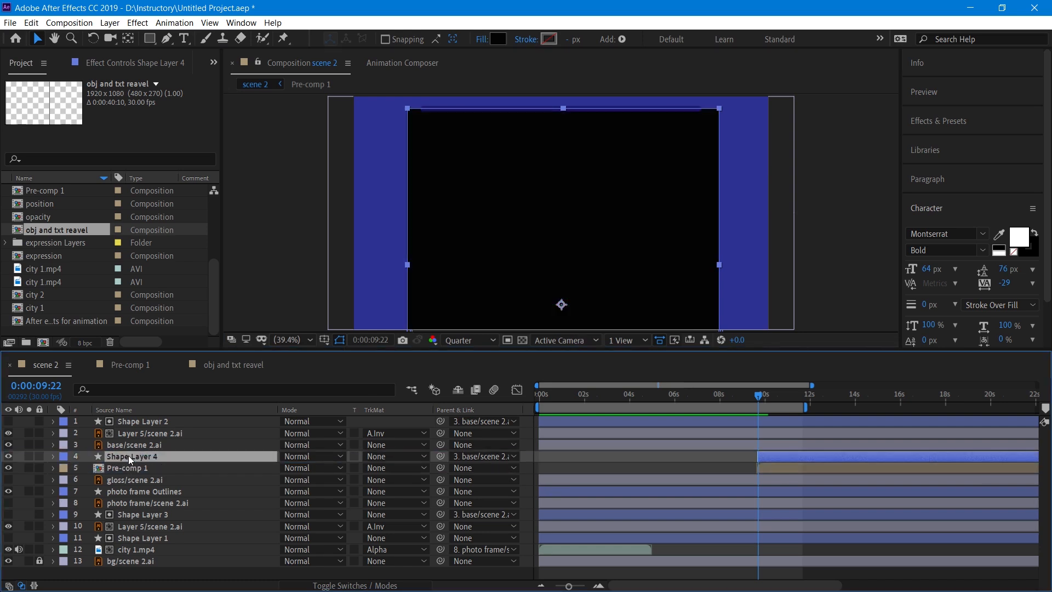
left_click(392, 466)
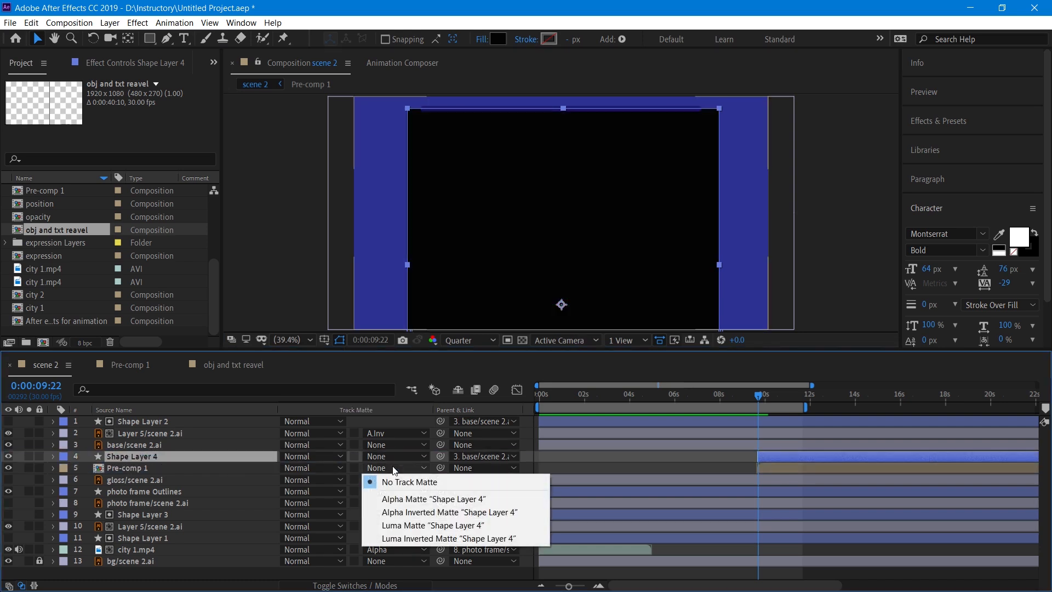
left_click(395, 512)
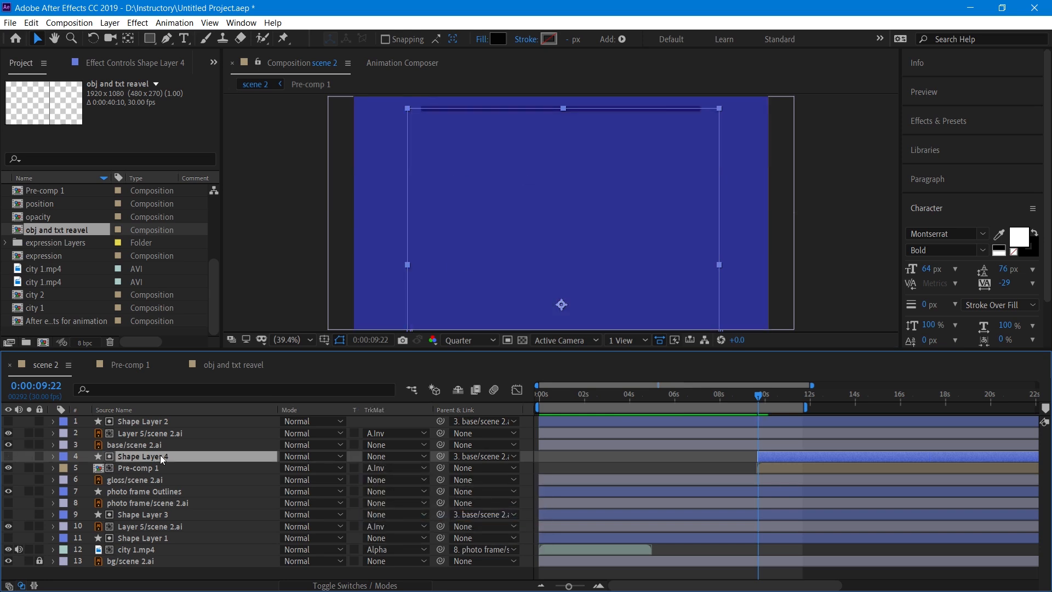
- Show the Position keyframes of base/scene 2.ai and preview the transition from 0:00:09:08
left_click(156, 468)
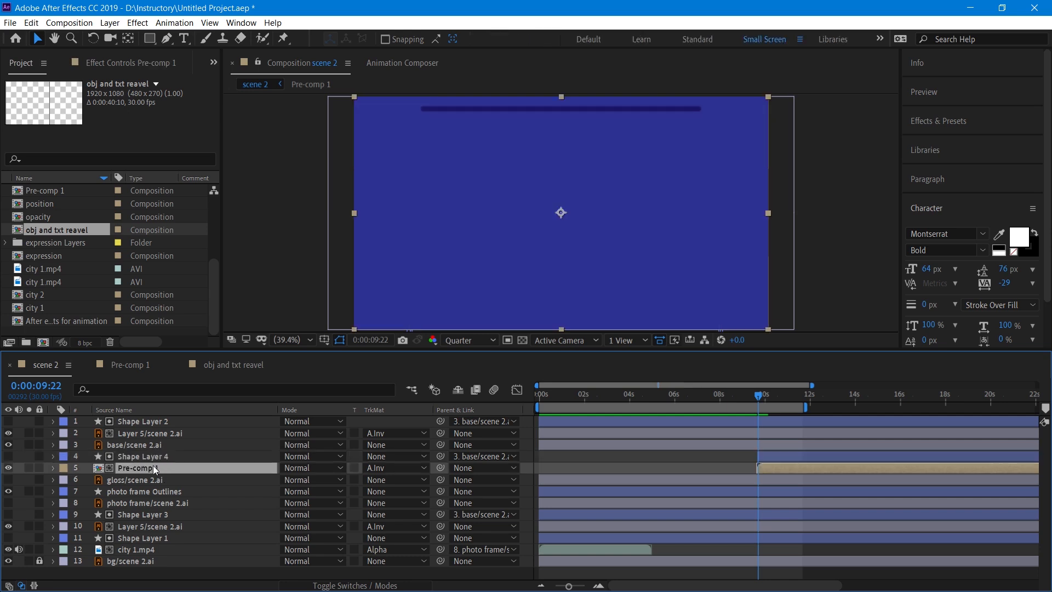
left_click(156, 447)
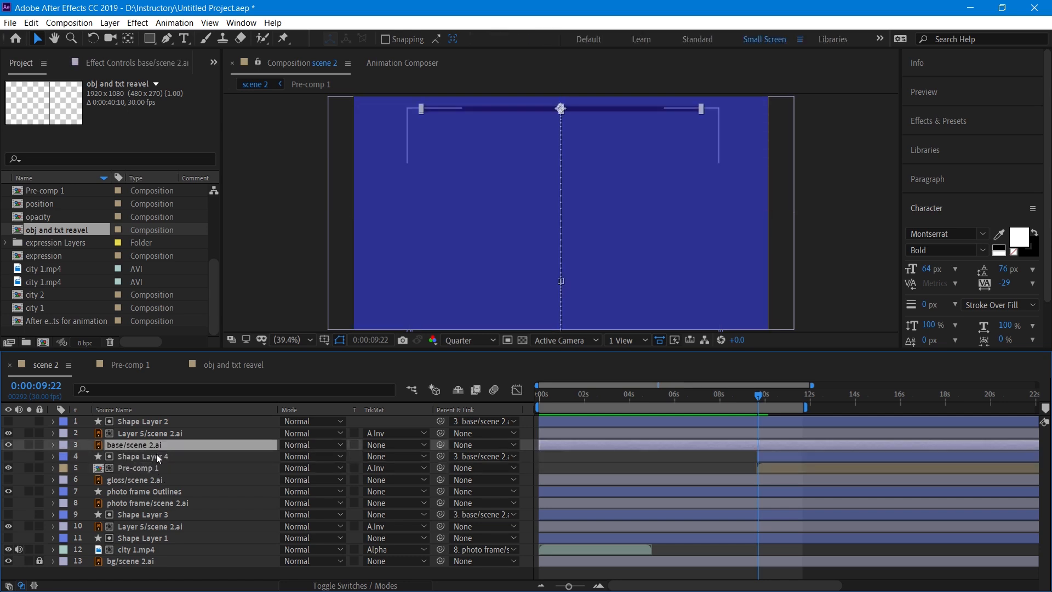
key("p")
mouse_move(744, 401)
left_mouse_down()
mouse_move(758, 400)
mouse_move(748, 401)
left_mouse_up()
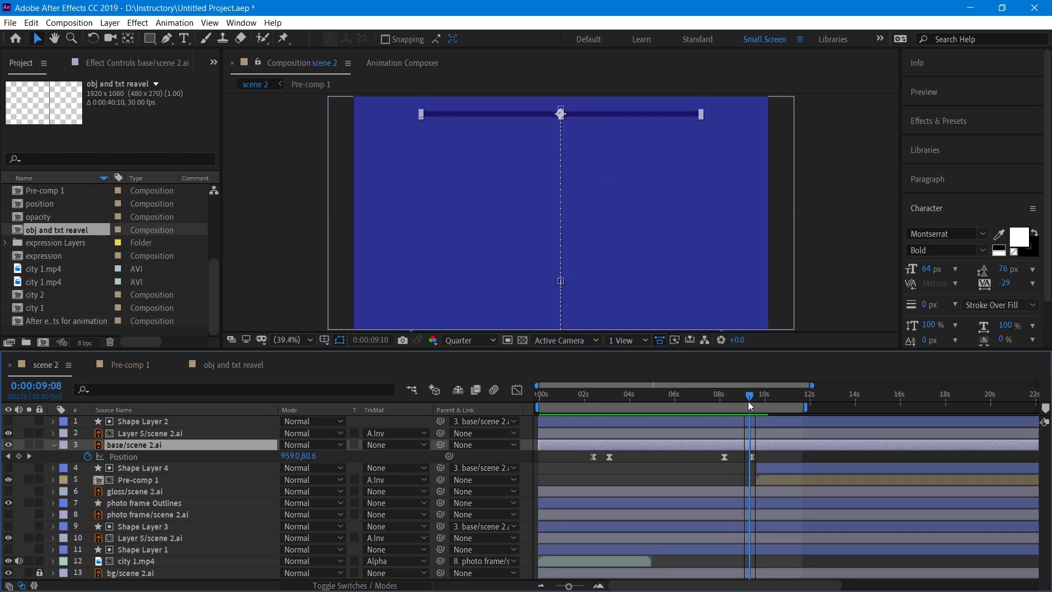
key("space")
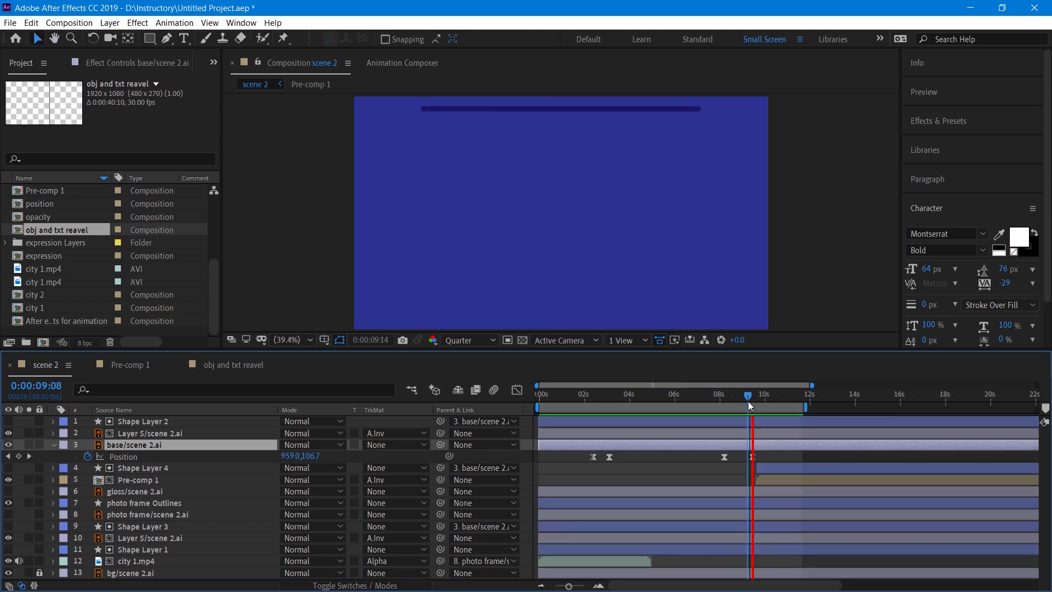
key("space")
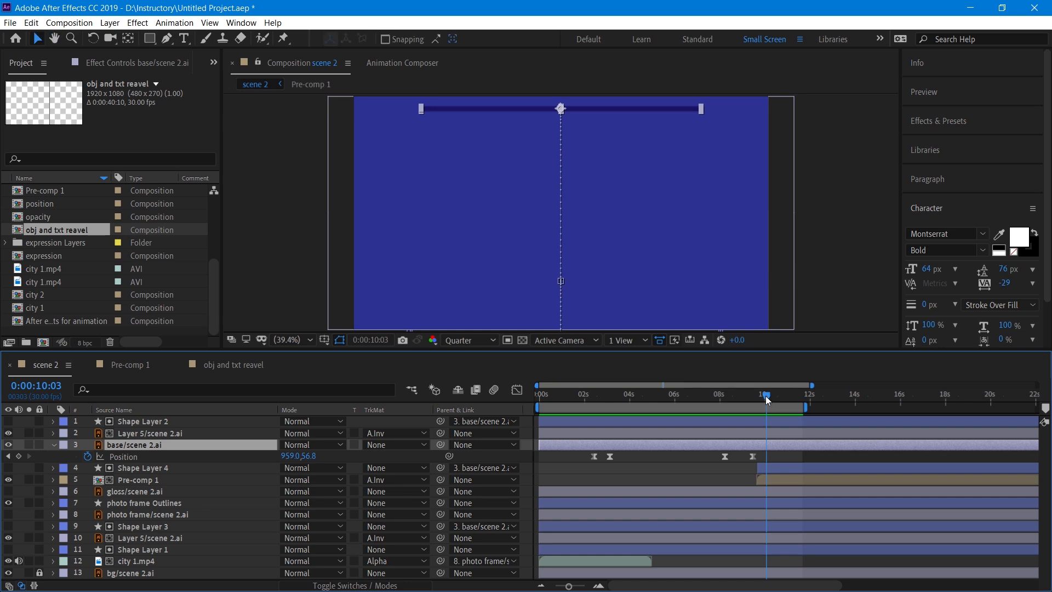
- Start Shape Layer 4 at the last Position keyframe of base/scene 2.ai, and add a holding Position keyframe to the base at 0:00:09:25
left_click_drag(762, 394, 757, 394)
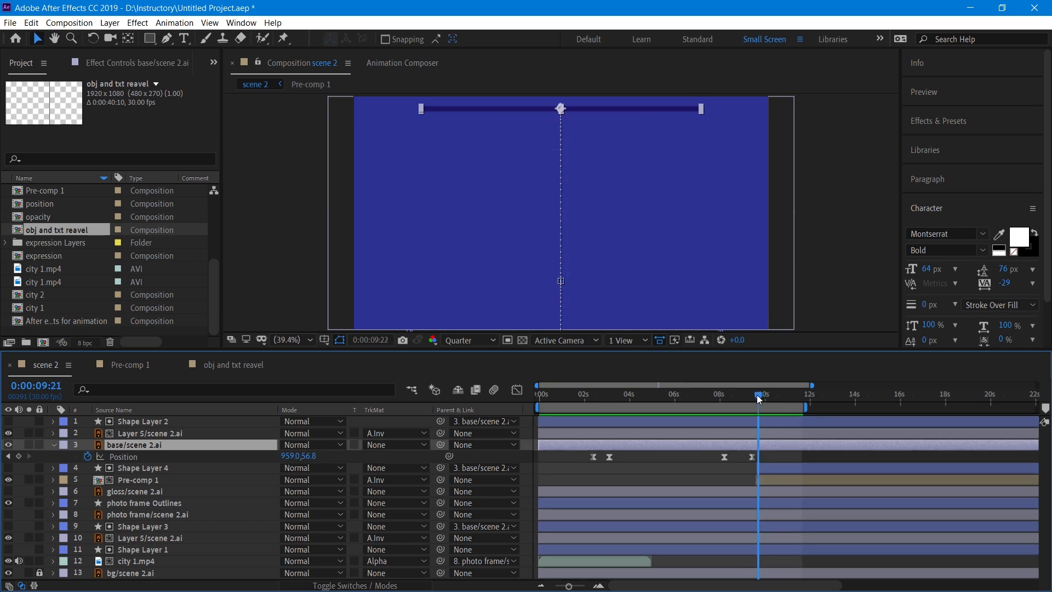
left_click(780, 469)
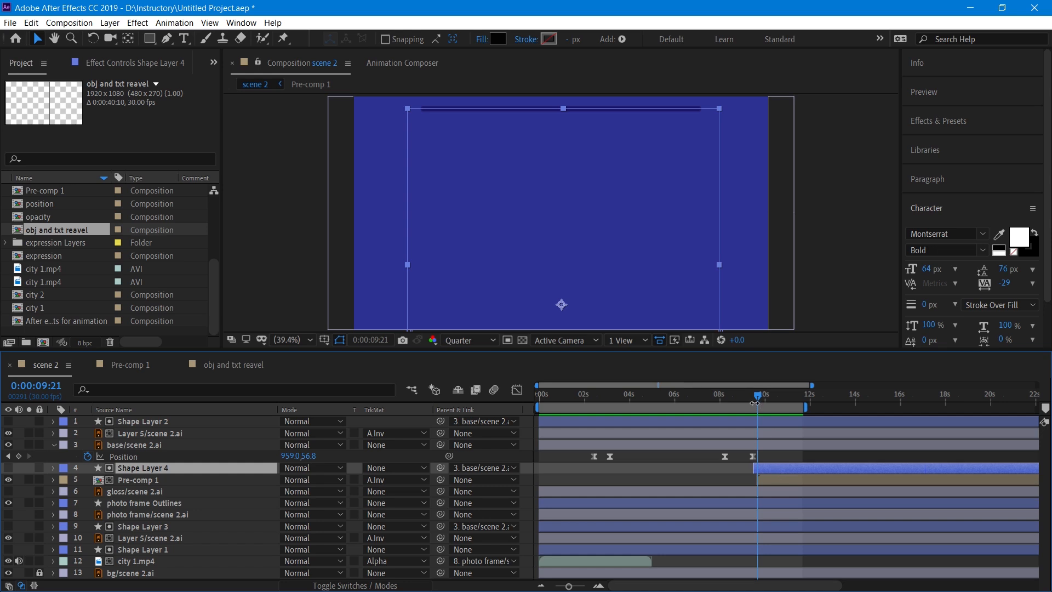
left_click_drag(756, 398, 762, 402)
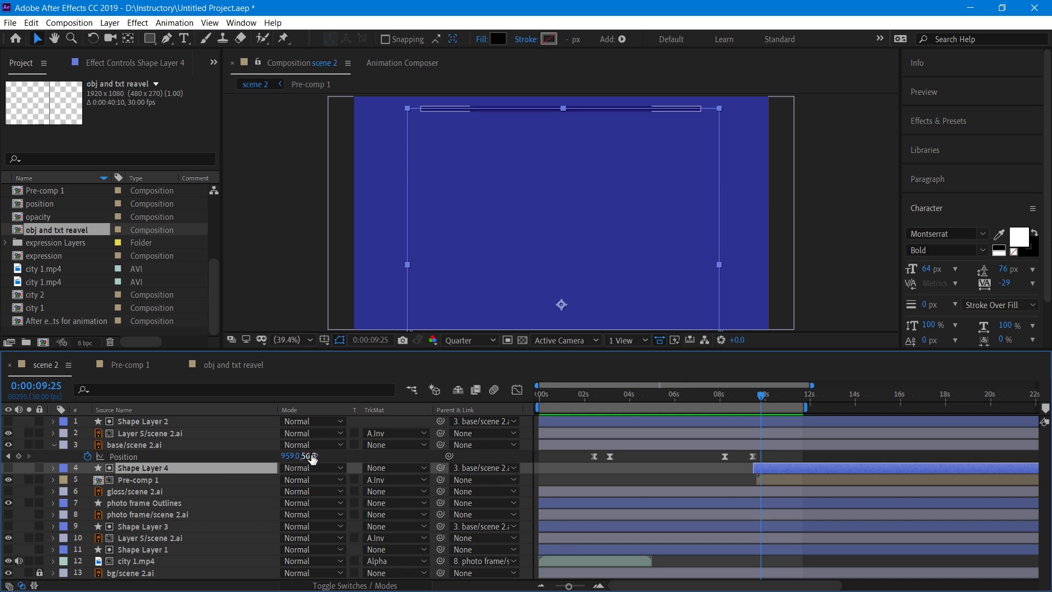
left_click(19, 457)
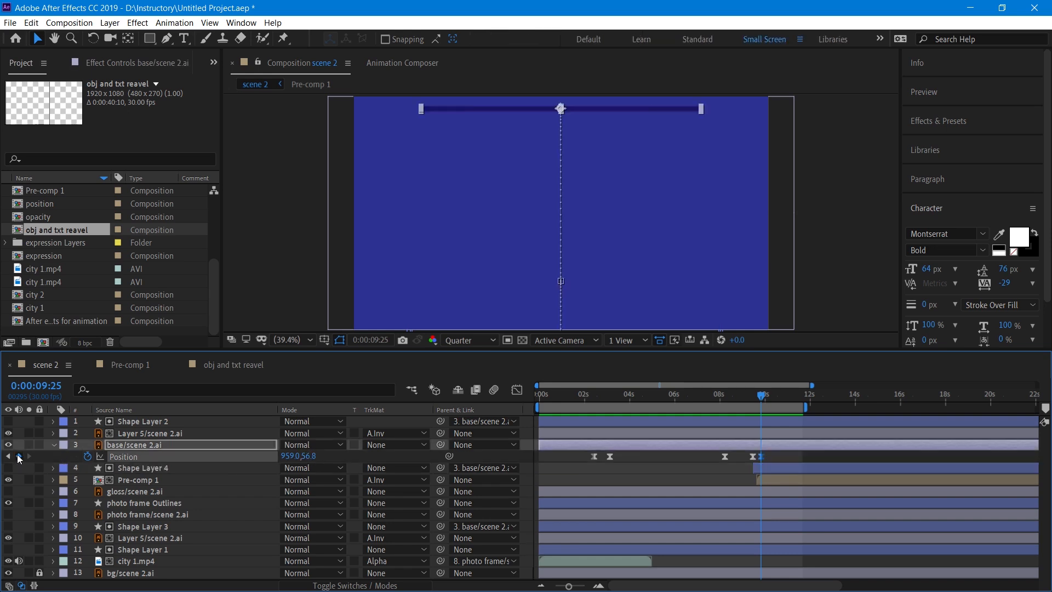
- Keyframe base/scene 2.ai's Position at 959.0, 1126.8 at 0:00:10:19, shift that keyframe slightly earlier, and return to 0:00:09:13
left_click_drag(763, 401, 781, 401)
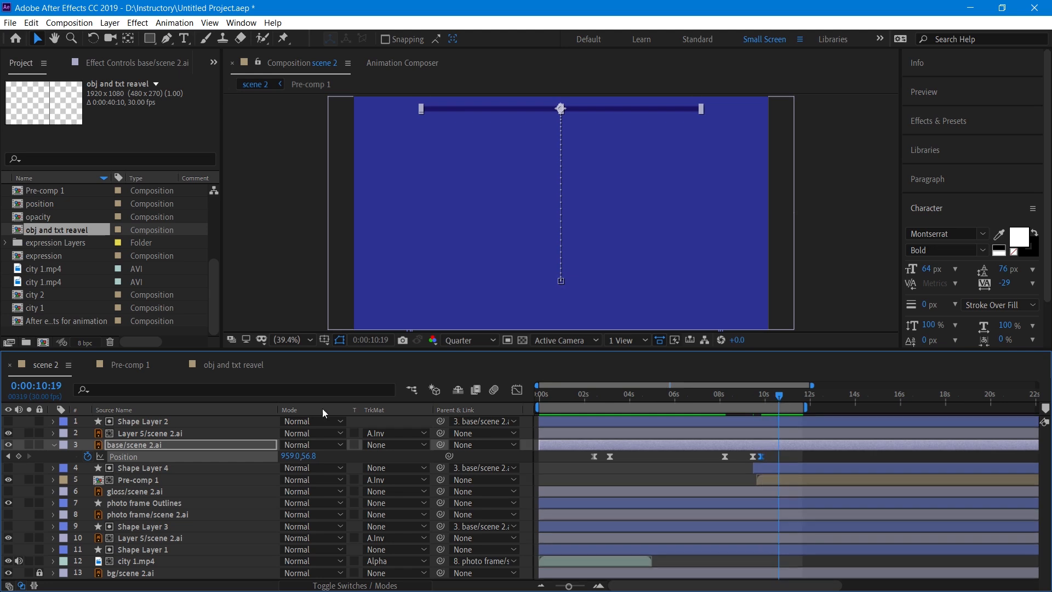
left_click_drag(307, 456, 1038, 458)
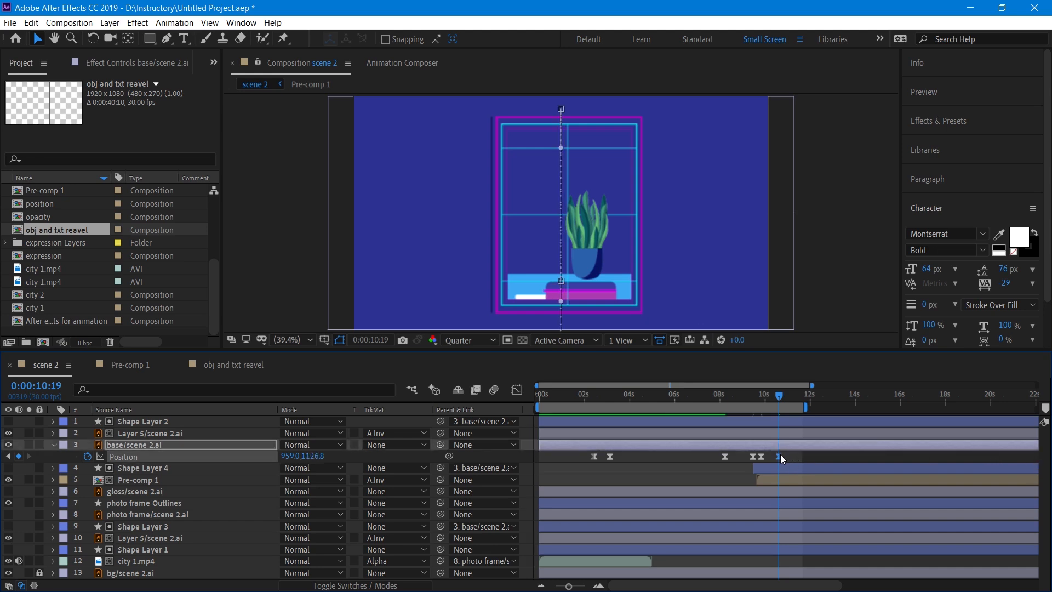
mouse_move(778, 455)
left_click_drag(768, 393, 752, 393)
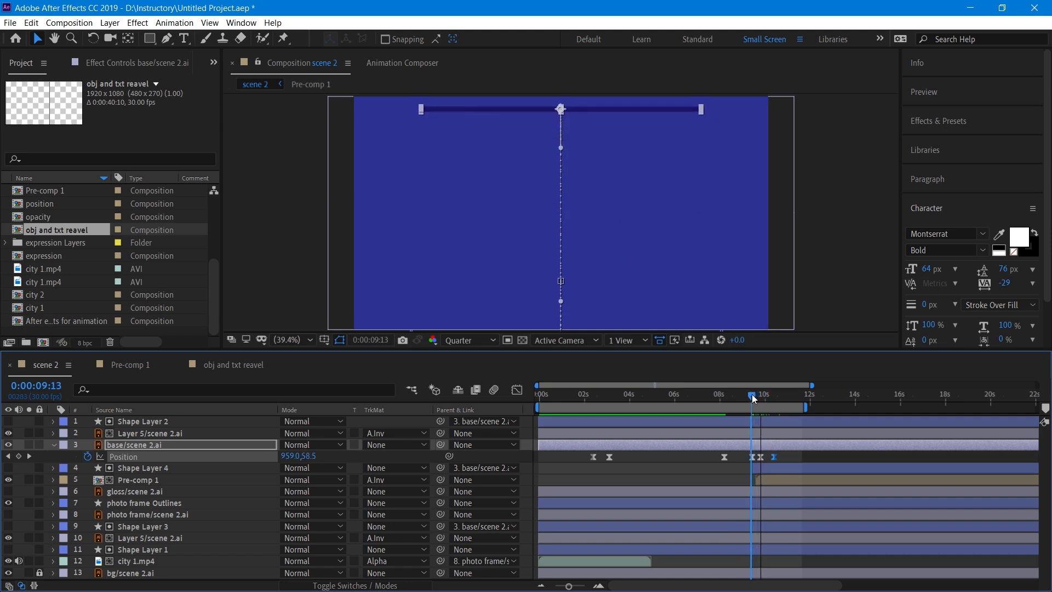
left_click(726, 424)
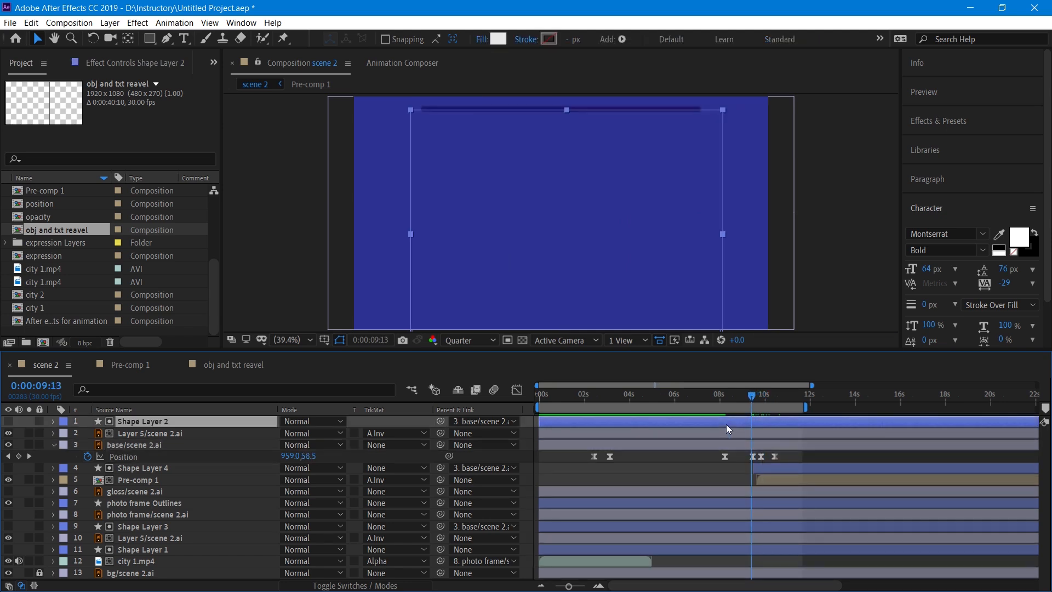
left_click(724, 429)
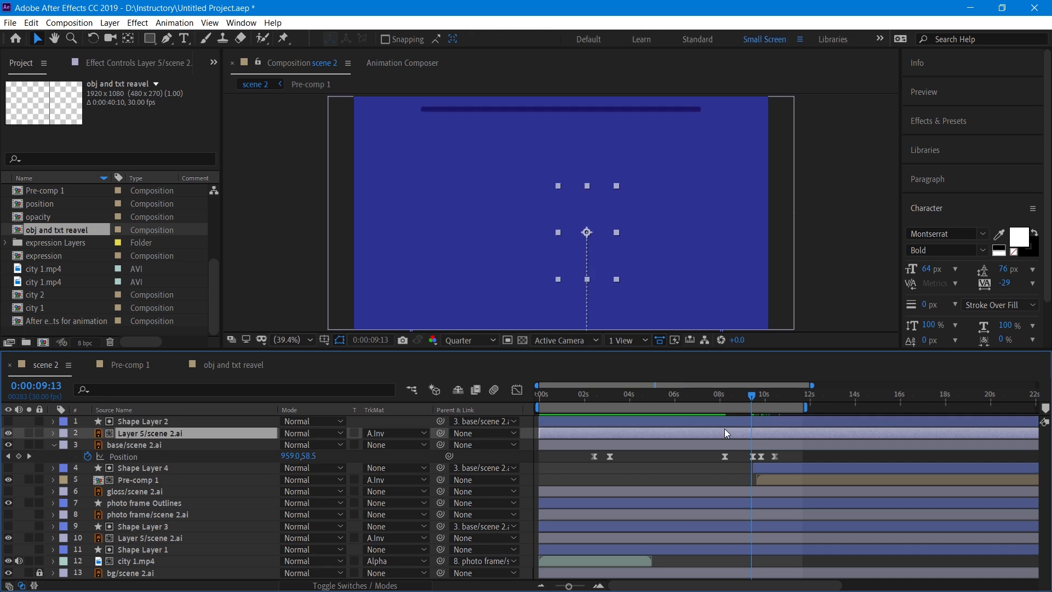
left_click(731, 423, "shift")
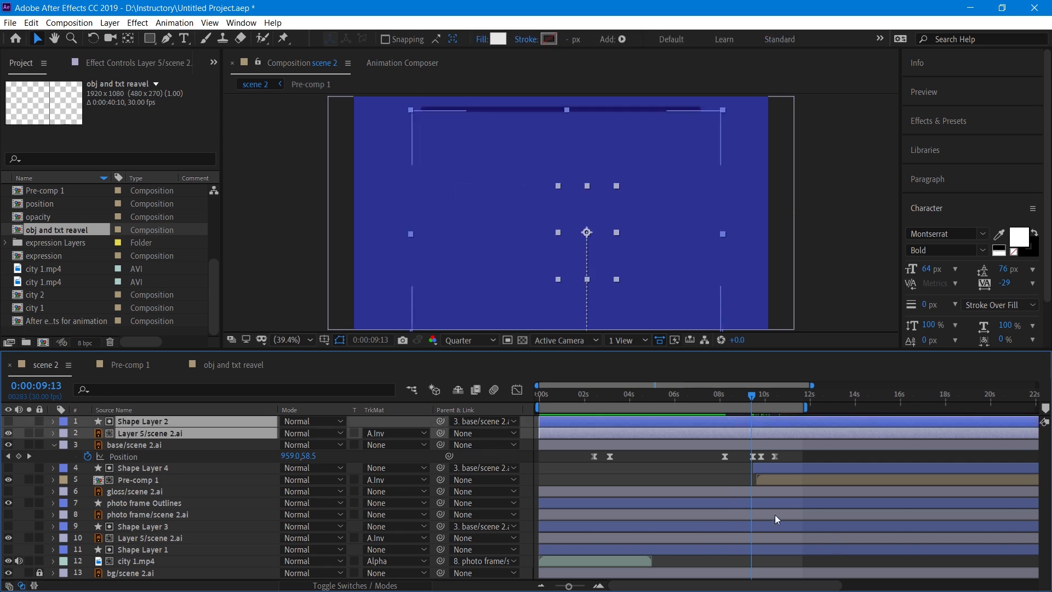
left_click(755, 490, "shift")
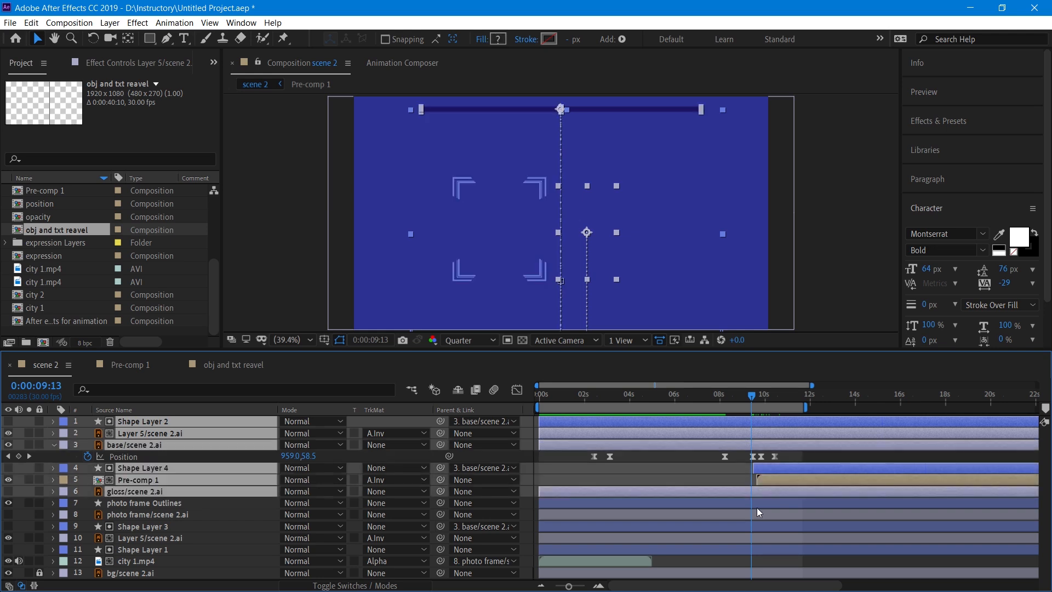
left_click(754, 504)
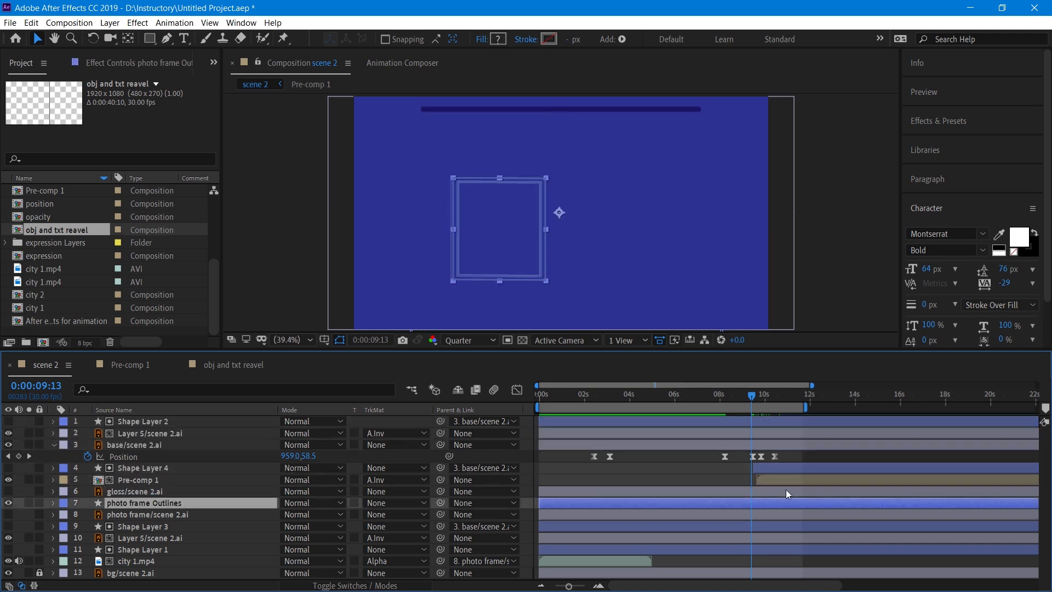
- Trim the ends of Shape Layers 1, 2 and 3, both Layer 5 layers, gloss, photo frame Outlines and photo frame to 0:00:09:13
left_click(755, 422)
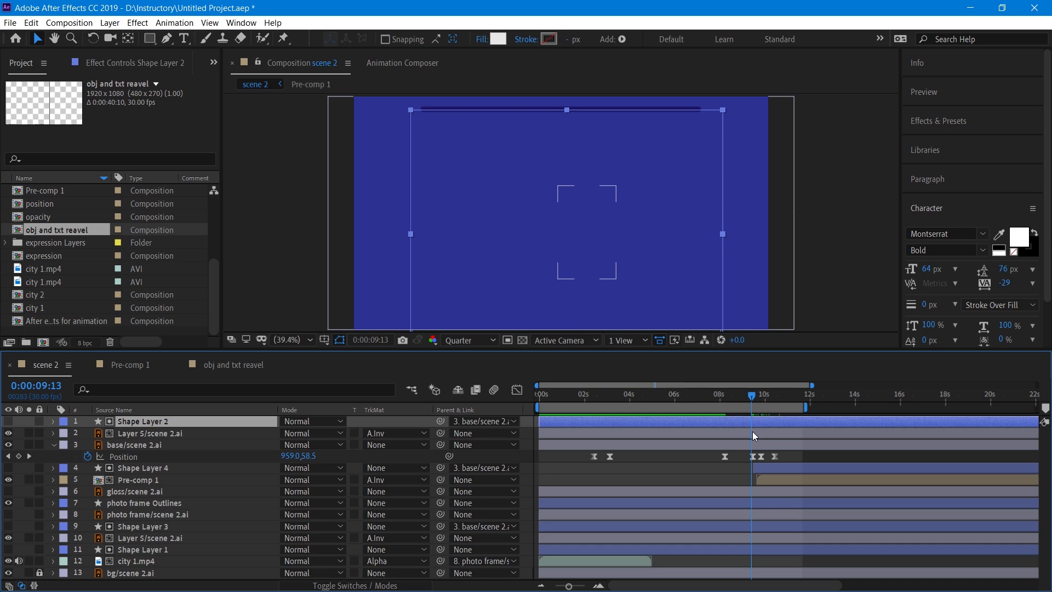
left_click(753, 432, "shift")
left_click(752, 490, "ctrl")
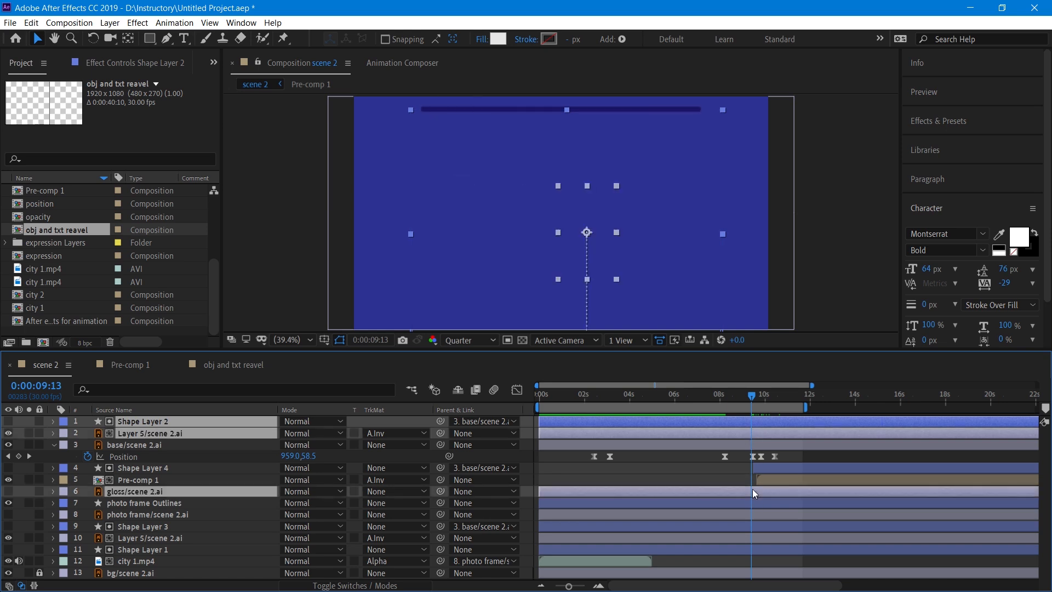
left_click(763, 502, "ctrl")
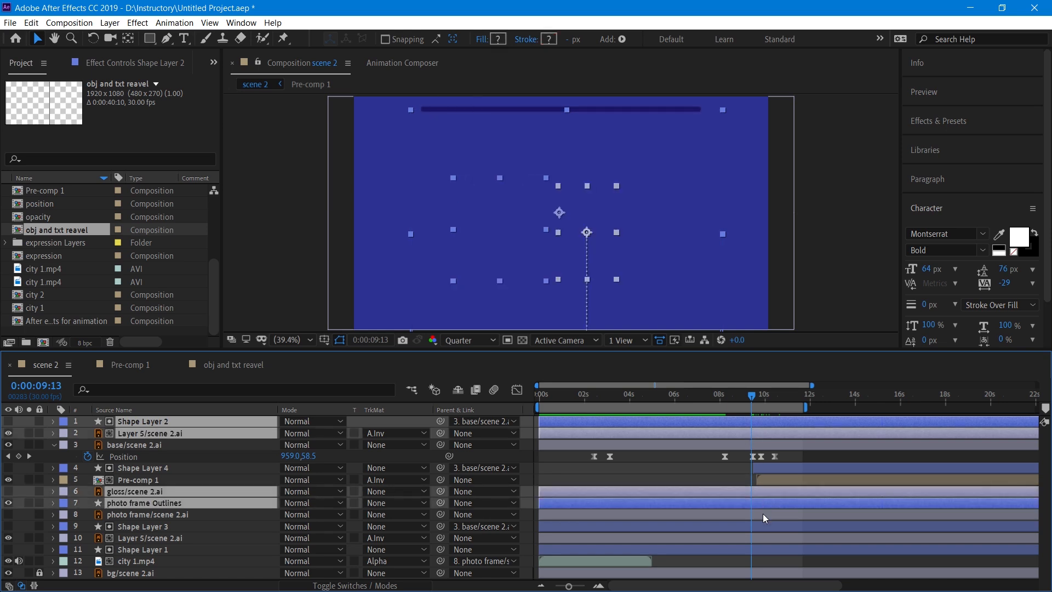
left_click(765, 520, "ctrl")
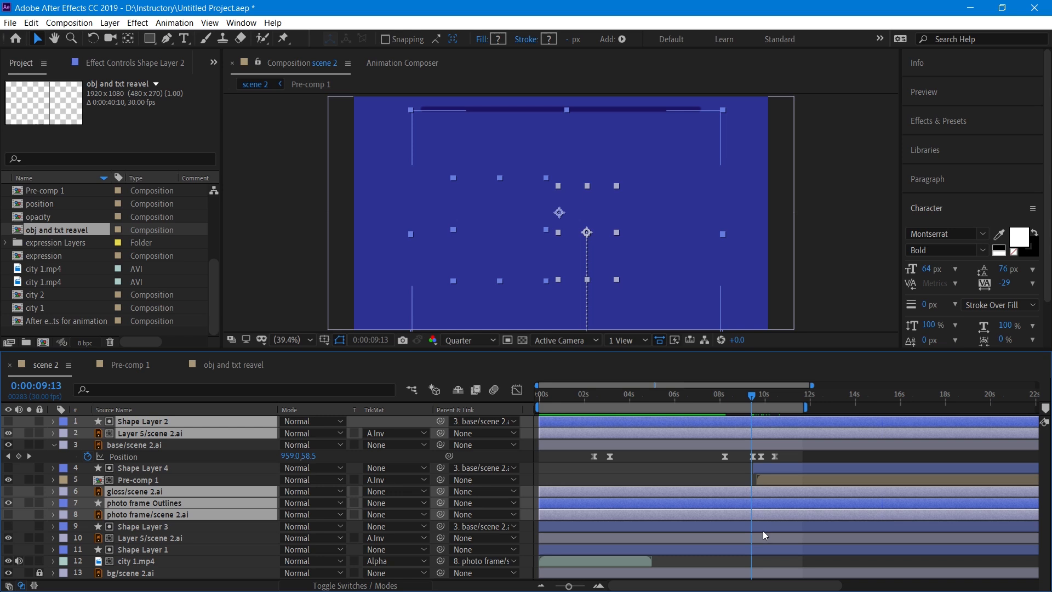
left_click(762, 530, "ctrl")
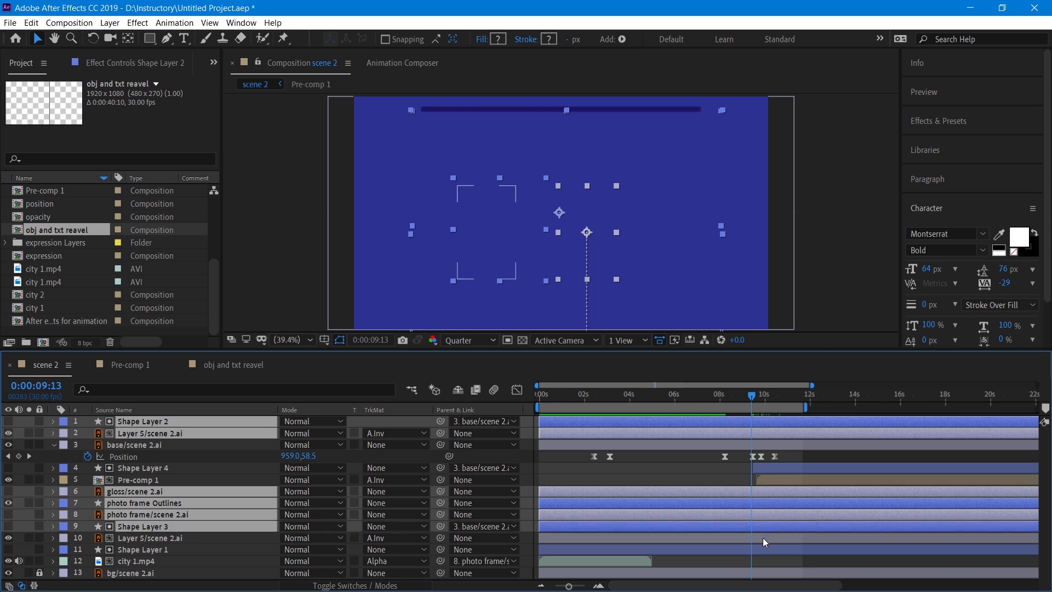
left_click(762, 537, "ctrl")
left_click(764, 548, "ctrl")
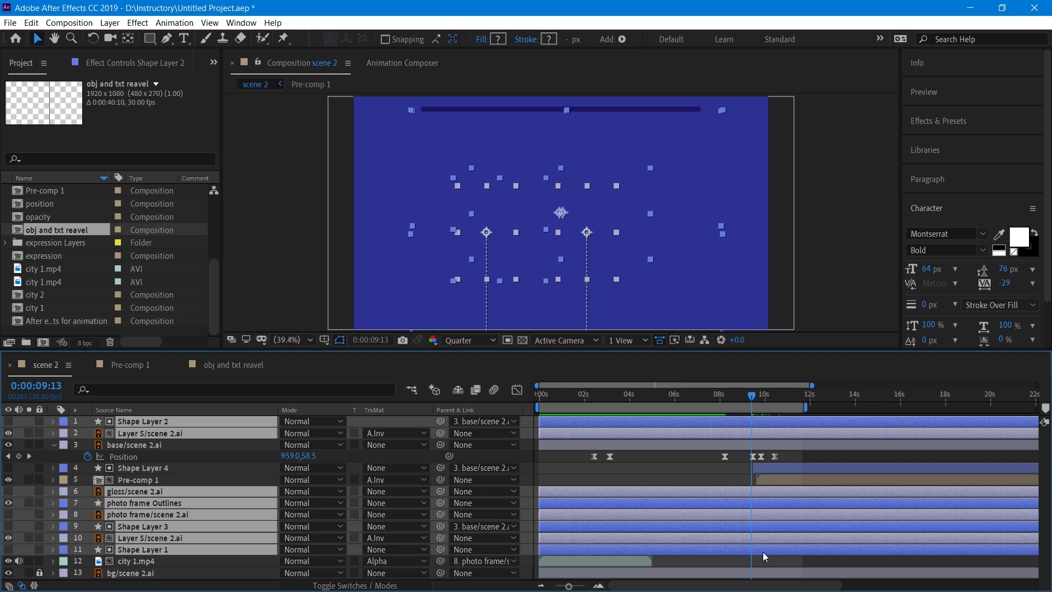
key("alt+bracketright")
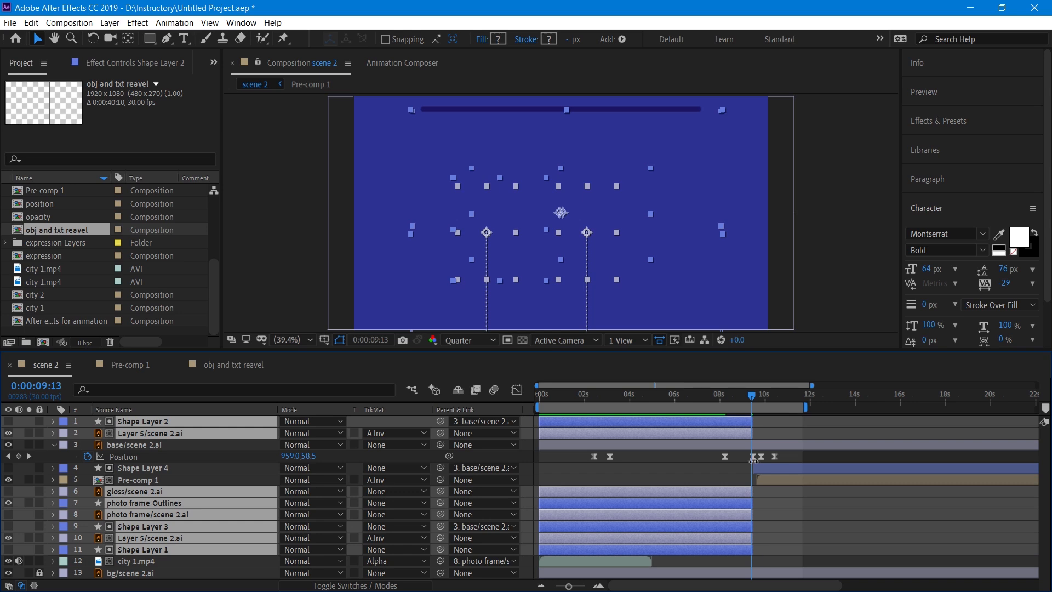
- Preview the shelf's descent and the window reveal from 0:00:08:11
left_click(727, 394)
key("space")
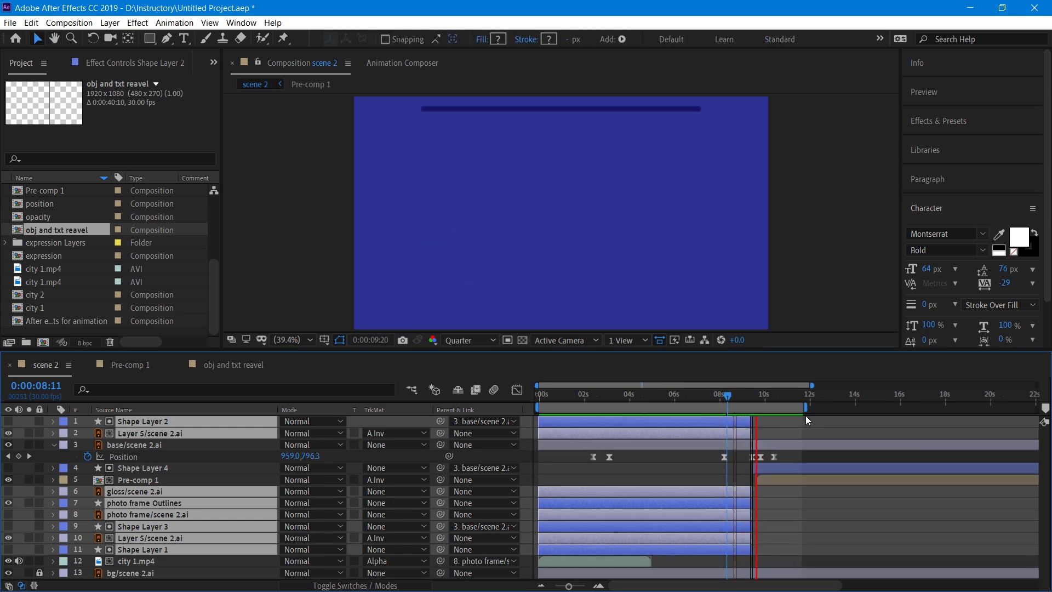
key("space")
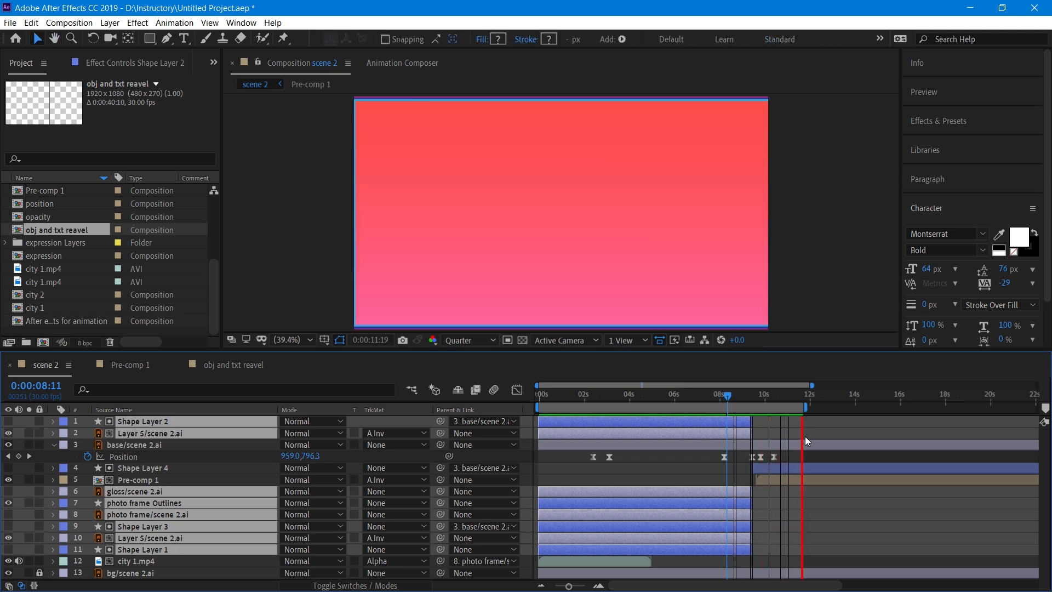
- Extend the work area's end to about 15.5 seconds and move the last base Position keyframe to about 0:00:10:18
left_click(782, 397)
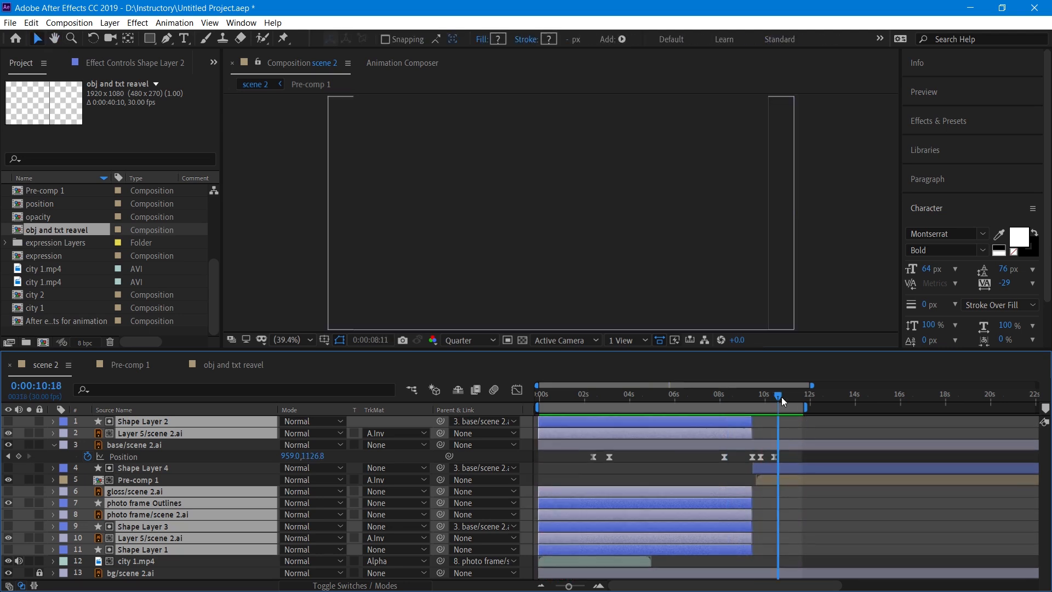
left_click_drag(807, 406, 888, 406)
left_click_drag(775, 455, 780, 455)
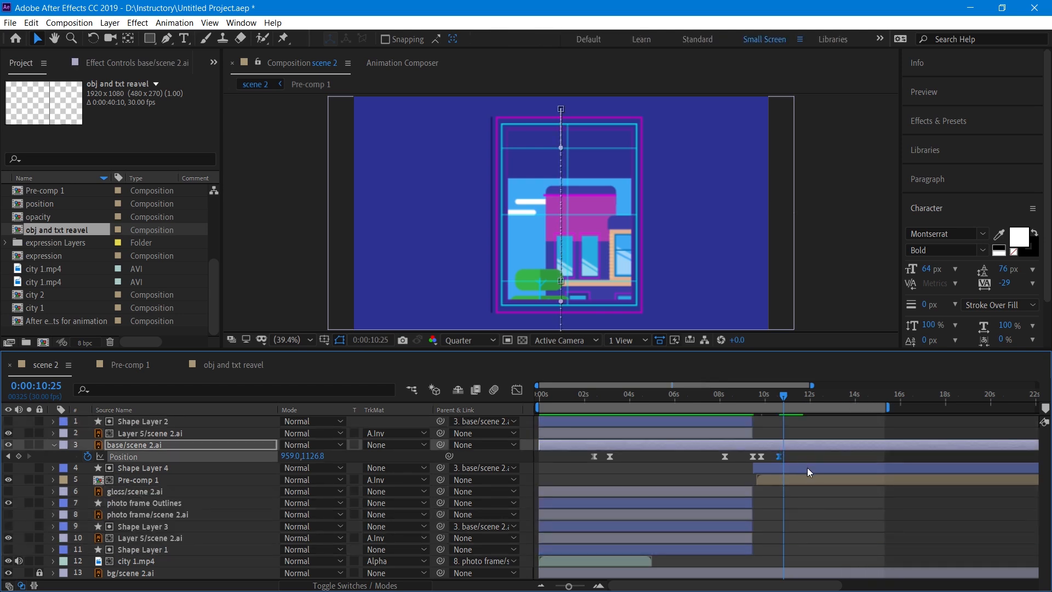
- In Pre-comp 1, shift the switch layer later so it starts at about 2 seconds
left_click(127, 365)
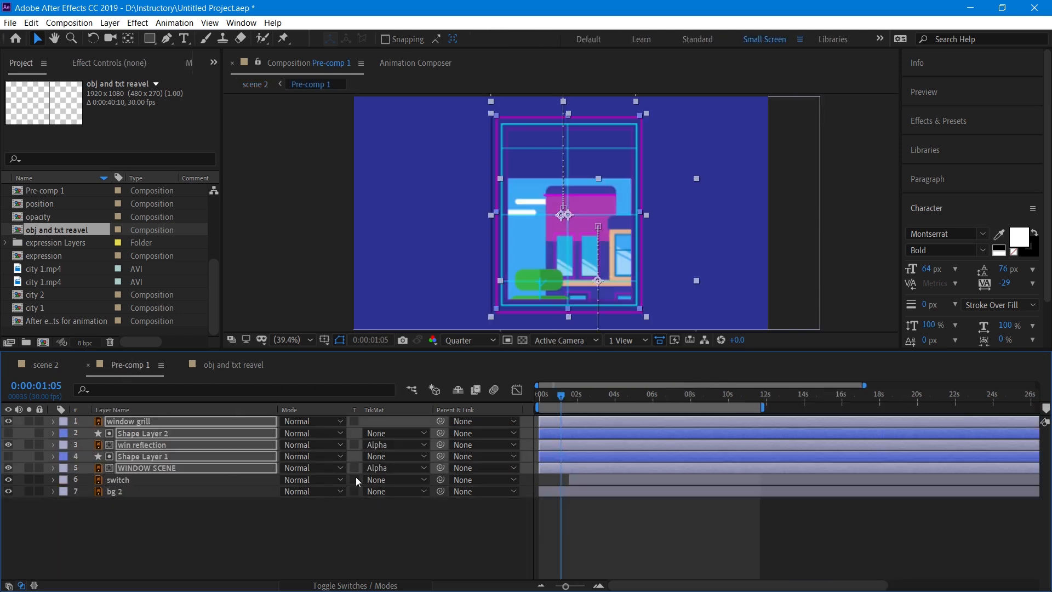
left_click(172, 472)
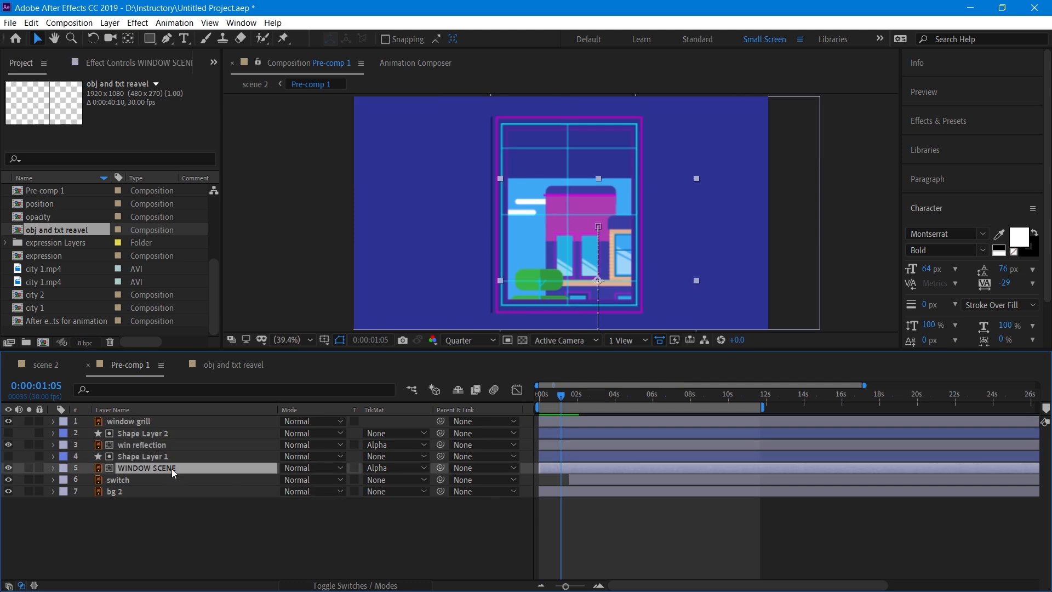
left_click(652, 478)
left_click_drag(654, 478, 659, 479)
- Shift the layers from window grill through WINDOW SCENE about 0.3 seconds later, and nudge window grill slightly earlier
left_click(139, 468)
left_click(141, 427, "shift")
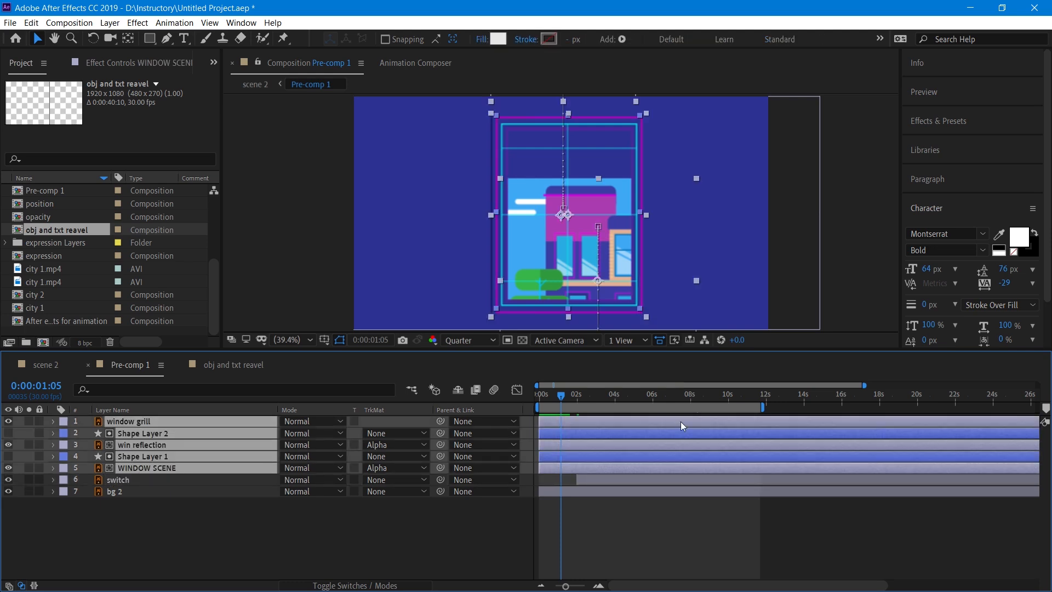
left_click_drag(659, 443, 665, 442)
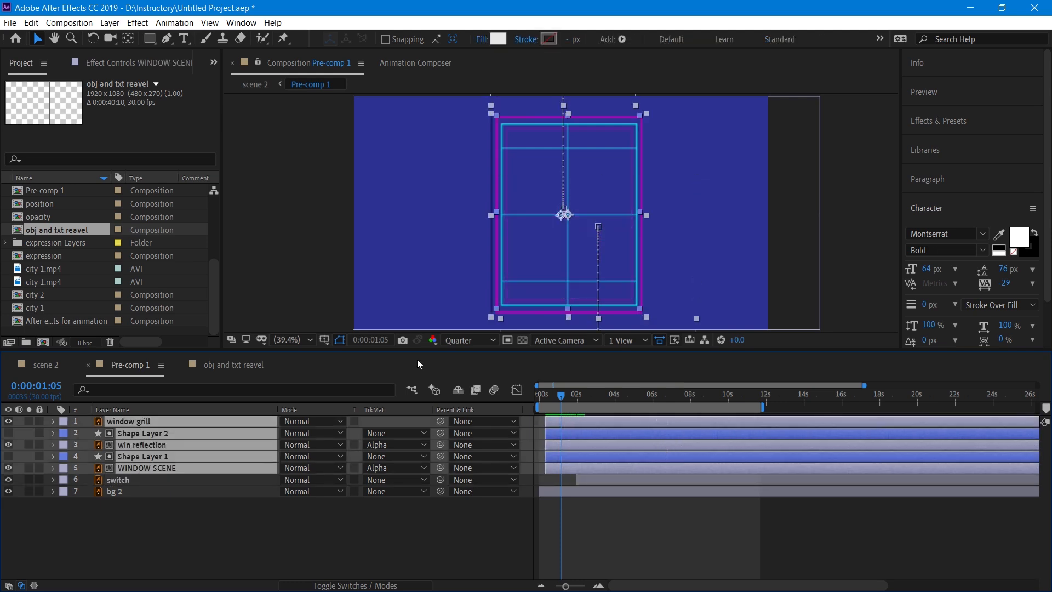
left_click(281, 508)
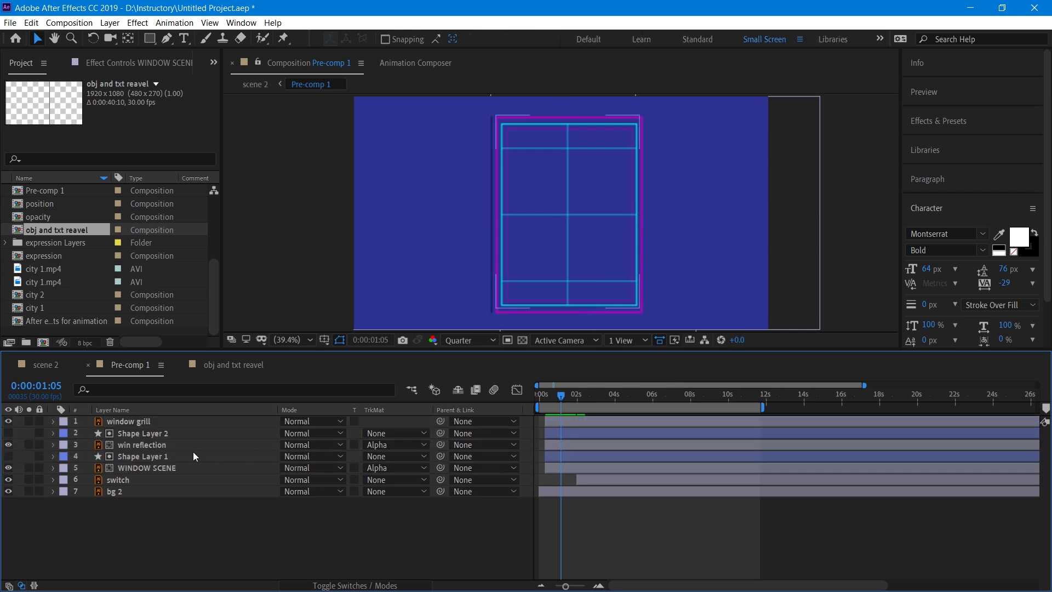
left_click(182, 423)
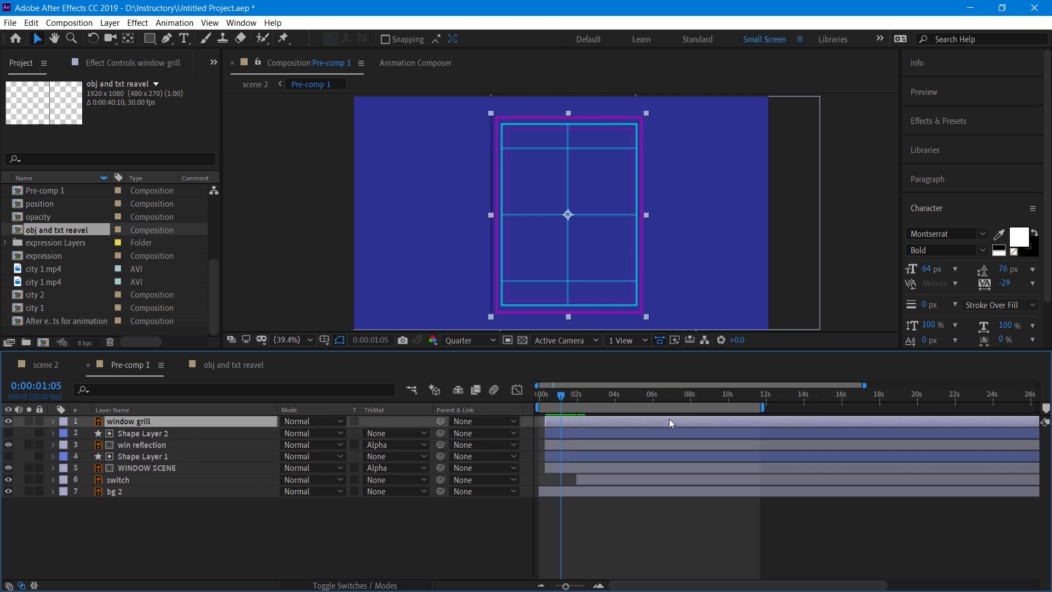
left_click_drag(665, 420, 663, 419)
- Return to scene 2 and preview the retimed window reveal from 0:00:07:11
left_click(45, 364)
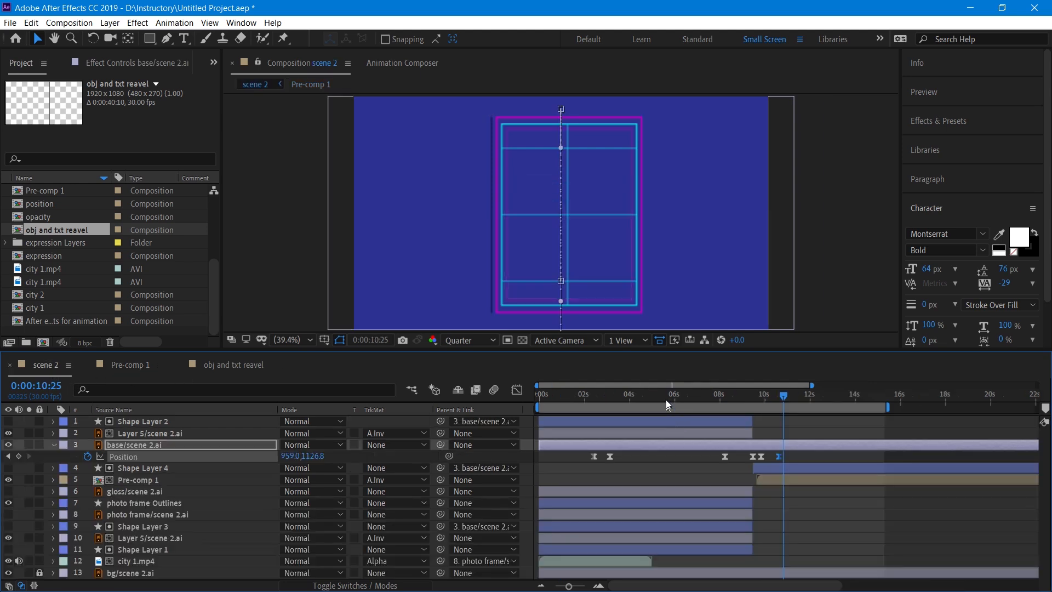
left_click(733, 396)
left_click_drag(737, 396, 705, 396)
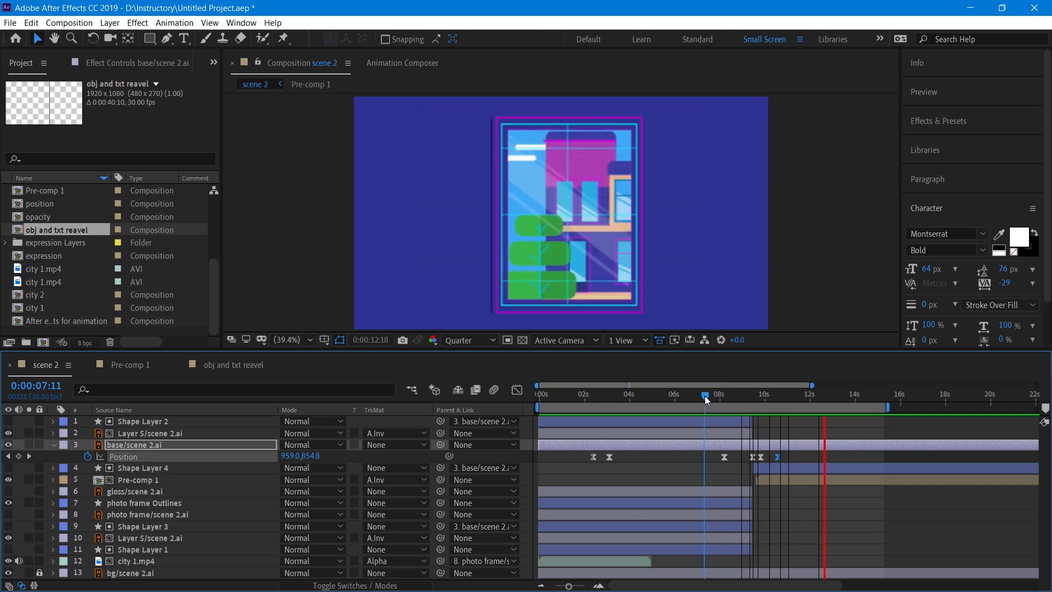
key("space")
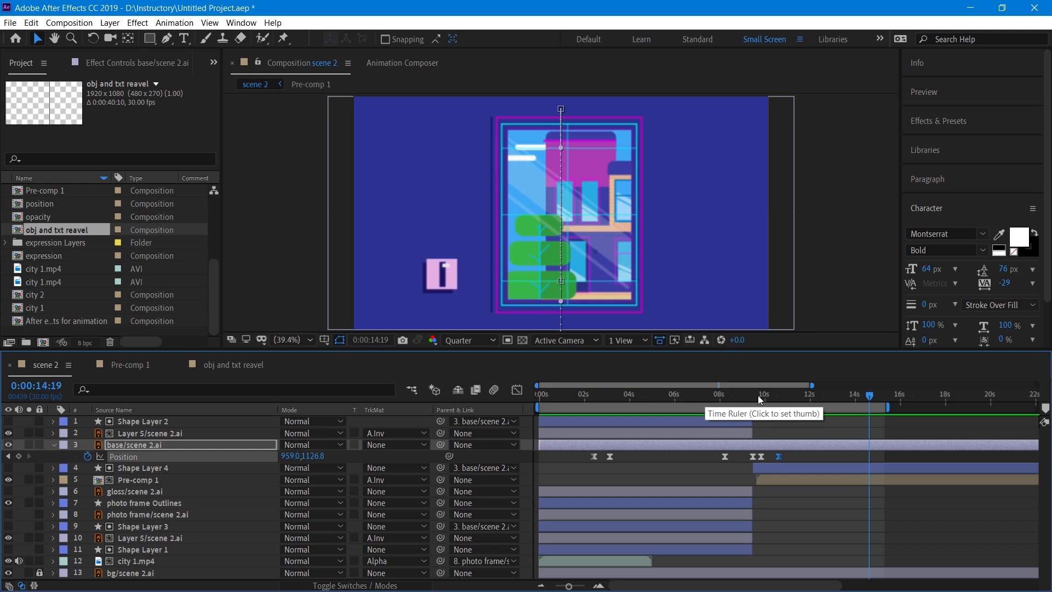
- Replay the transition from 0:00:08:05, stop the preview and scrub to 0:00:11:24 to check the window scene
left_click_drag(758, 396, 733, 400)
left_click(724, 399)
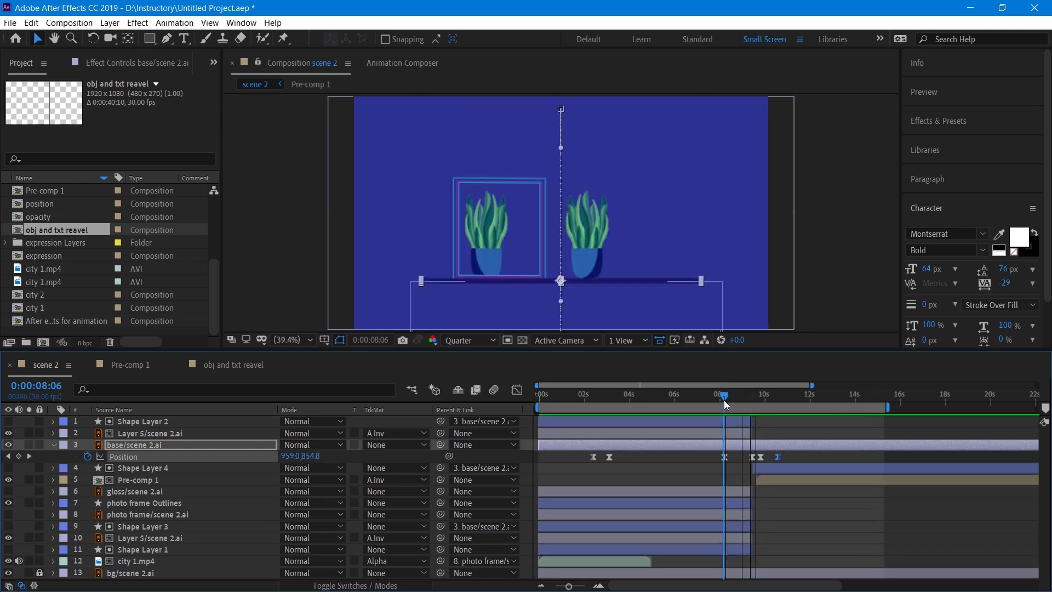
left_click(811, 293)
key("space")
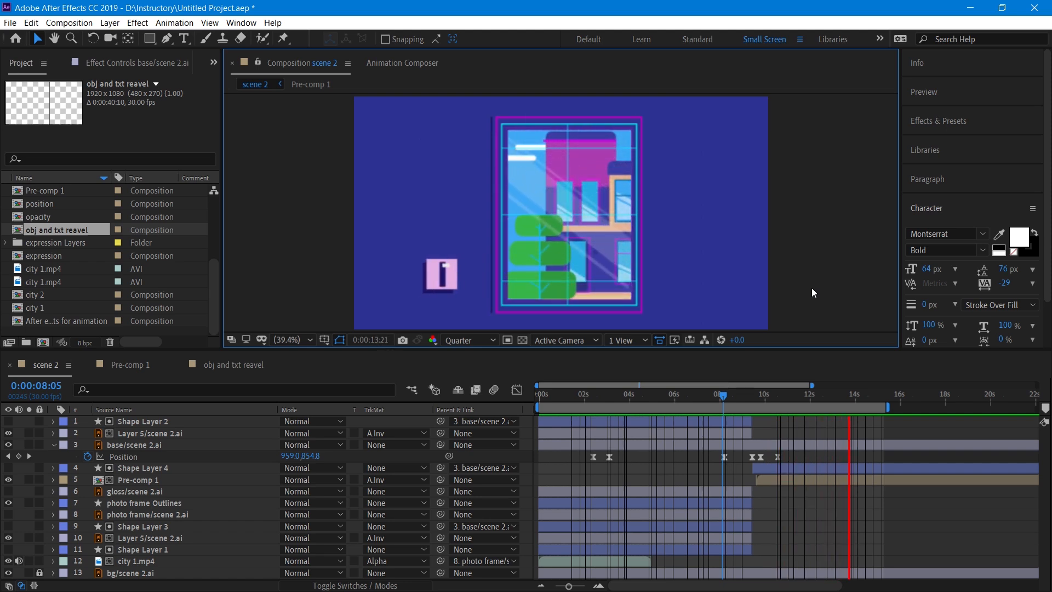
key("space")
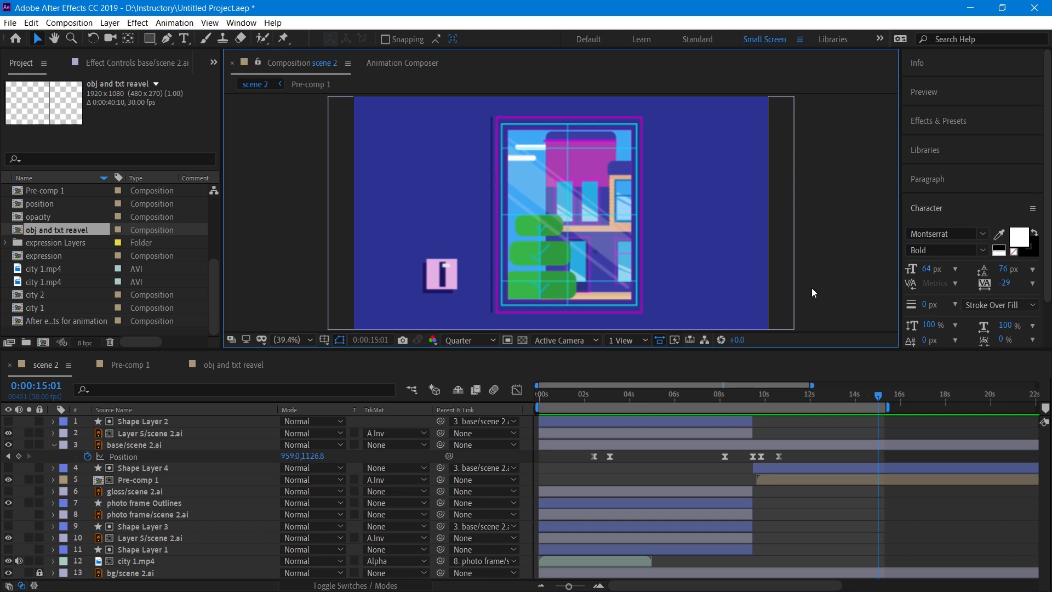
left_click_drag(760, 395, 804, 396)
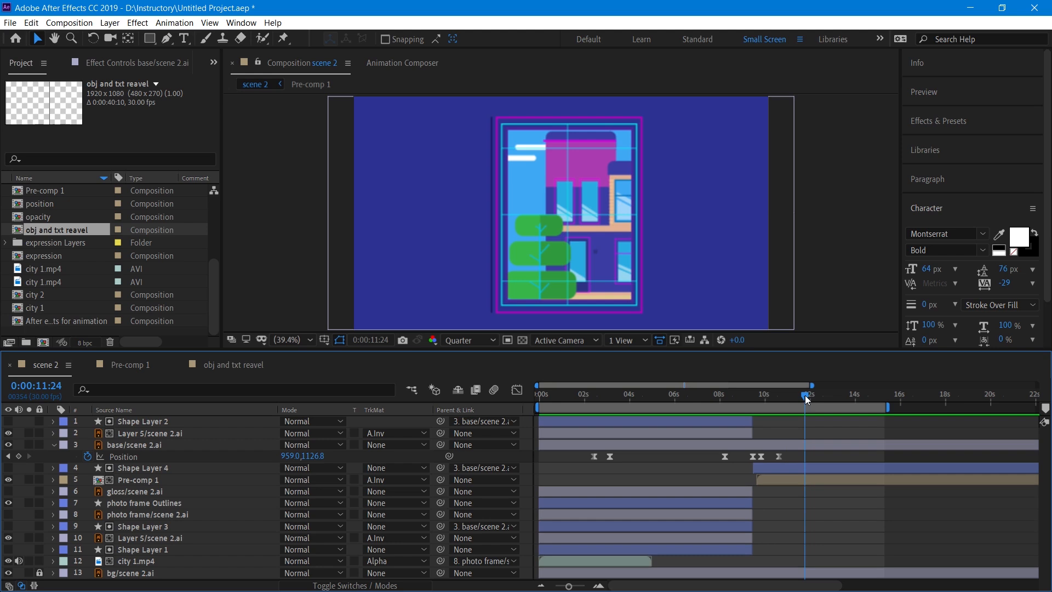